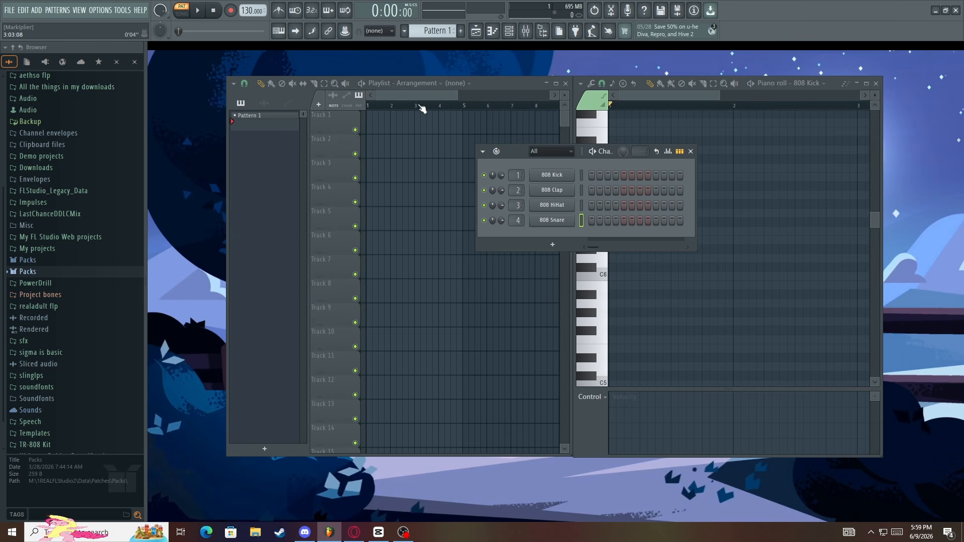
# Maximize the Playlist window, then bring up the Piano roll and maximize it as well
pyautogui.click(417, 96)
pyautogui.click(583, 164)
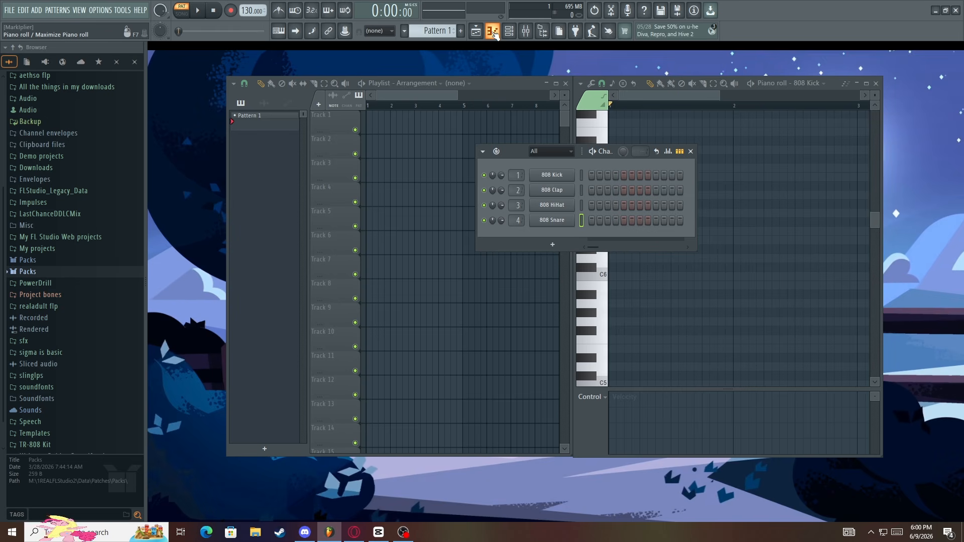
pyautogui.click(556, 83)
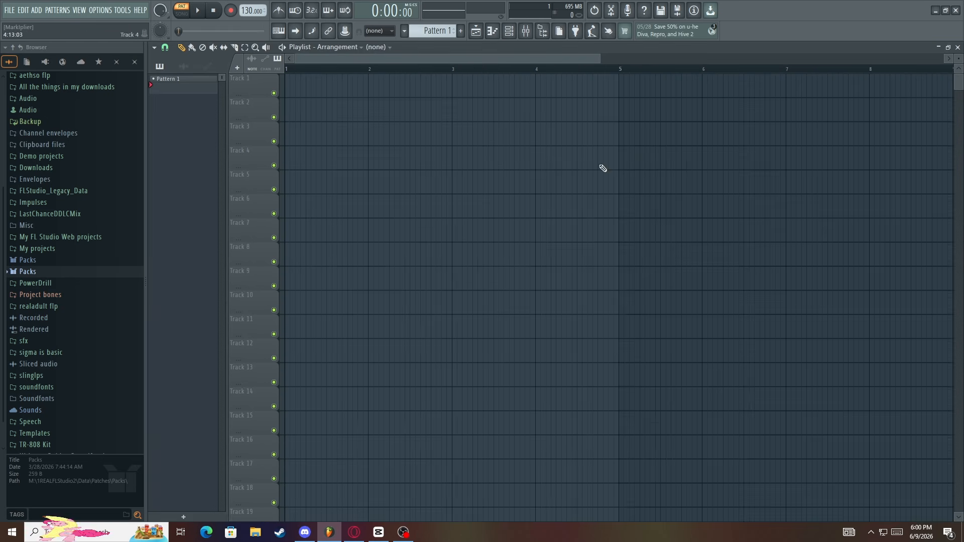
pyautogui.click(509, 31)
pyautogui.click(493, 31)
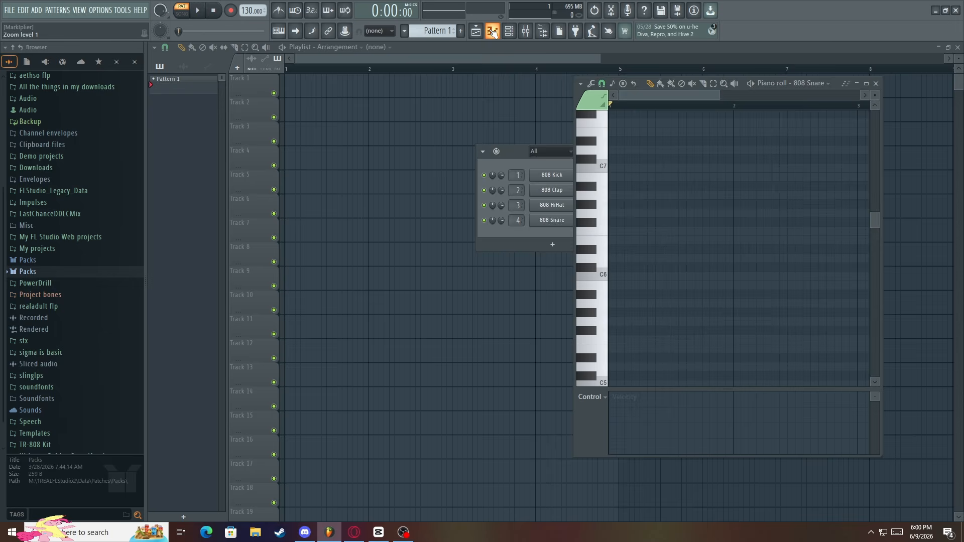
pyautogui.click(867, 83)
# Show and hide the Piano roll, Playlist and Channel rack windows in turn
pyautogui.click(491, 34)
pyautogui.click(479, 33)
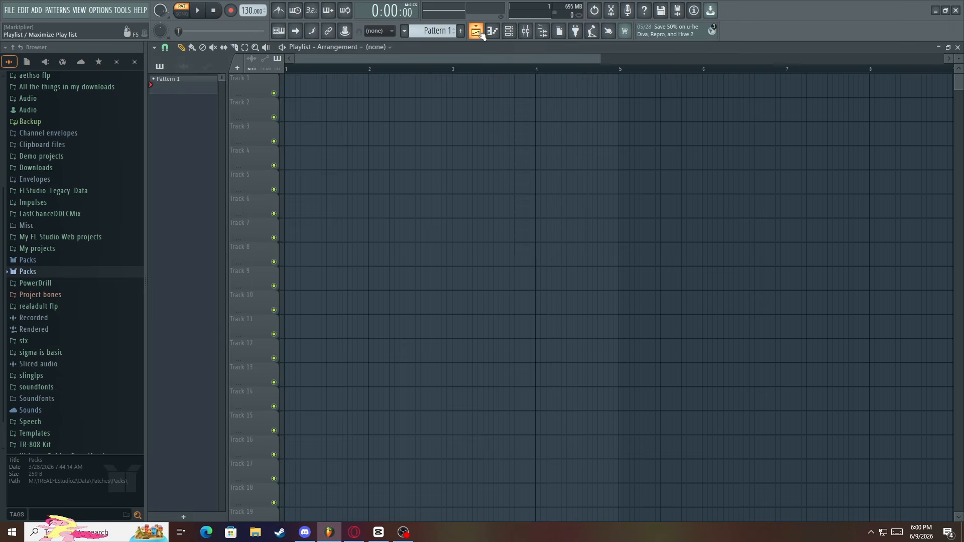
pyautogui.click(479, 33)
pyautogui.click(479, 33)
pyautogui.click(480, 33)
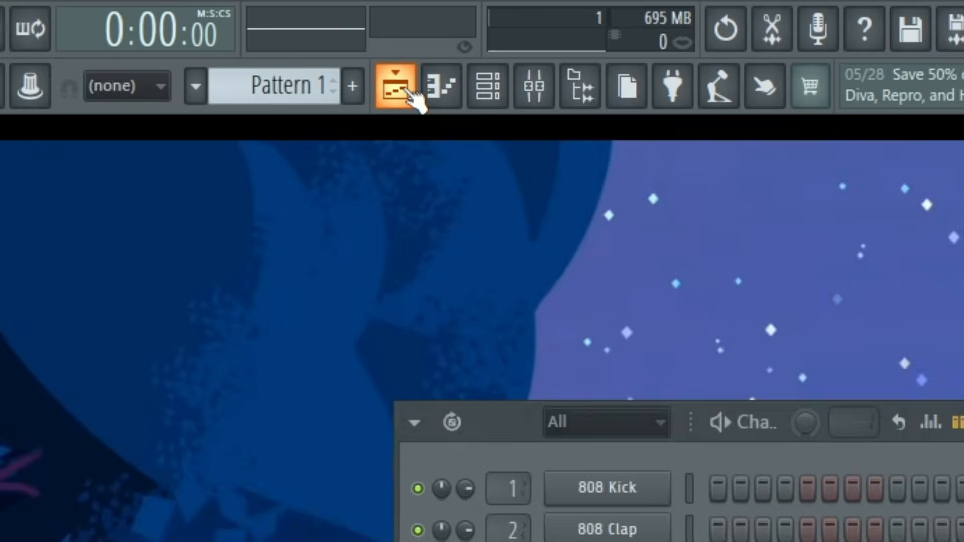
pyautogui.click(410, 91)
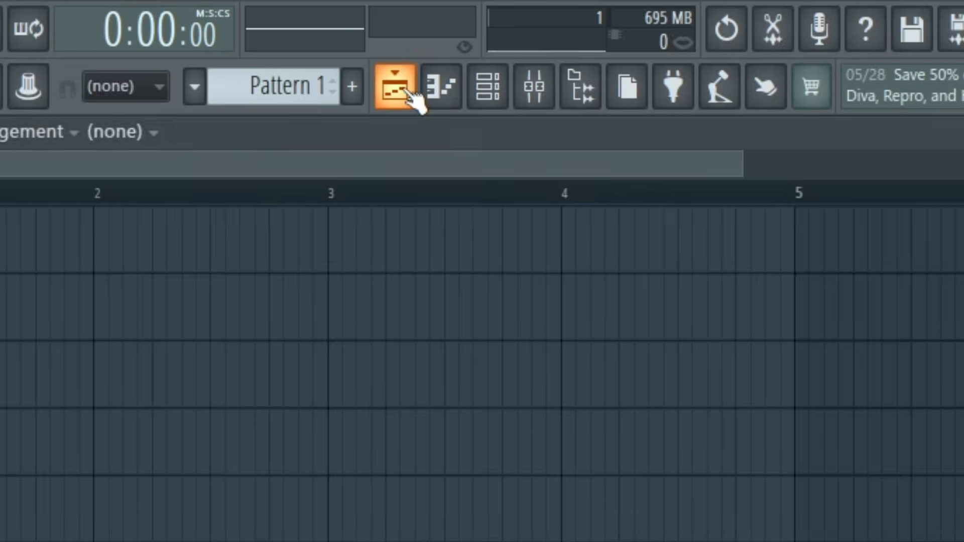
pyautogui.click(442, 88)
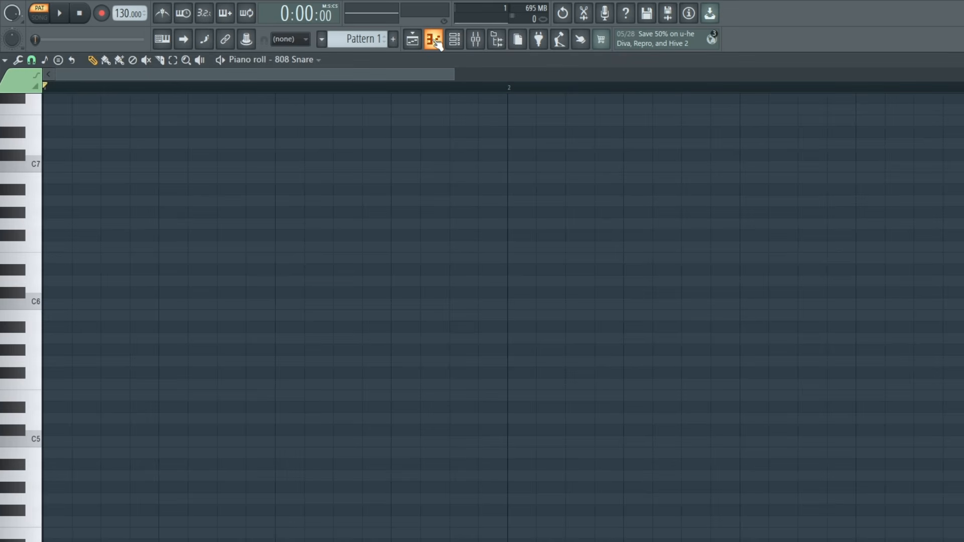
pyautogui.click(435, 40)
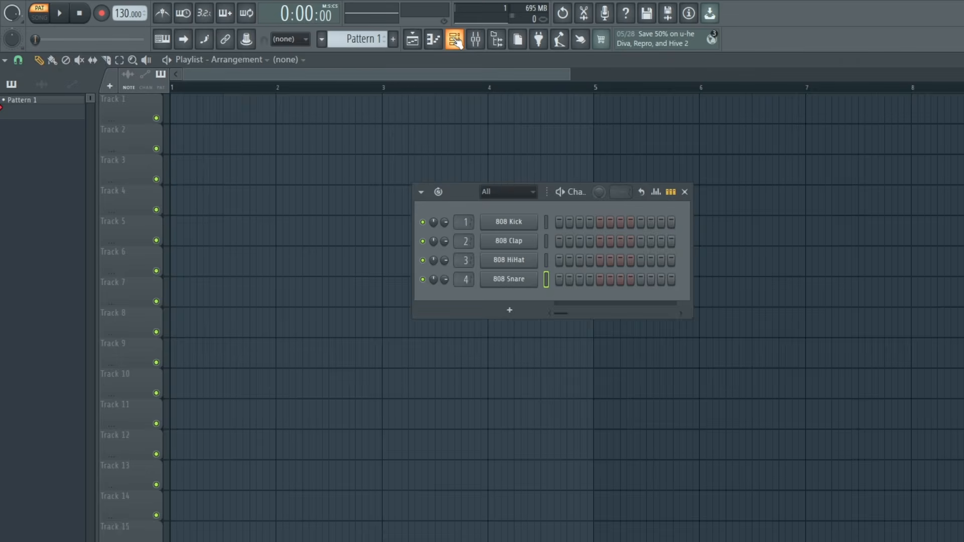
pyautogui.click(435, 39)
pyautogui.click(435, 39)
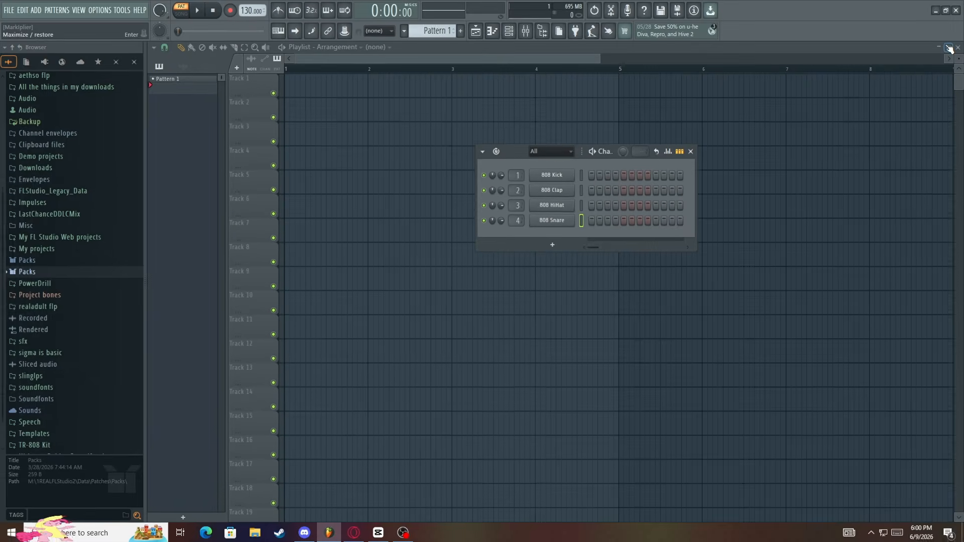
# Restore the Playlist and Piano roll to side-by-side floating windows, and shift the reopened Channel rack slightly
pyautogui.click(950, 49)
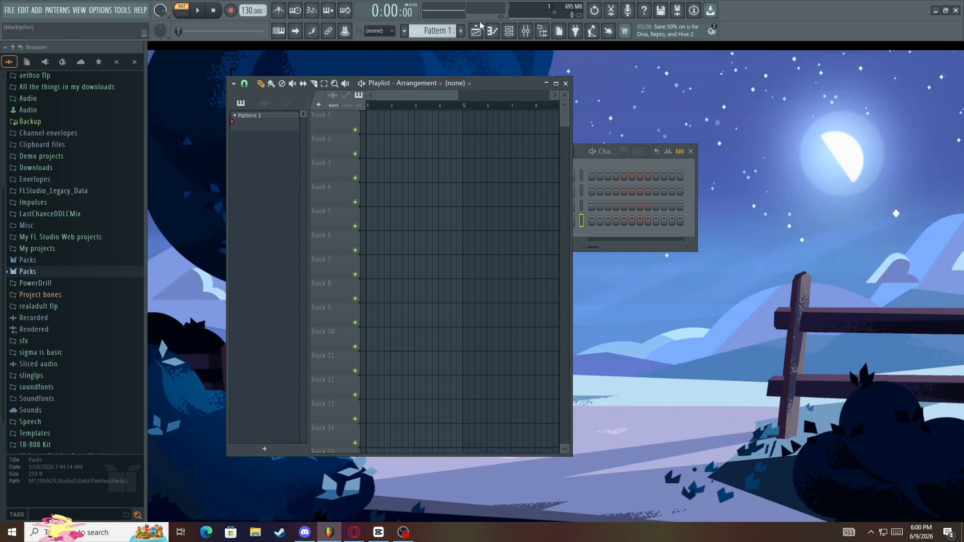
pyautogui.click(493, 31)
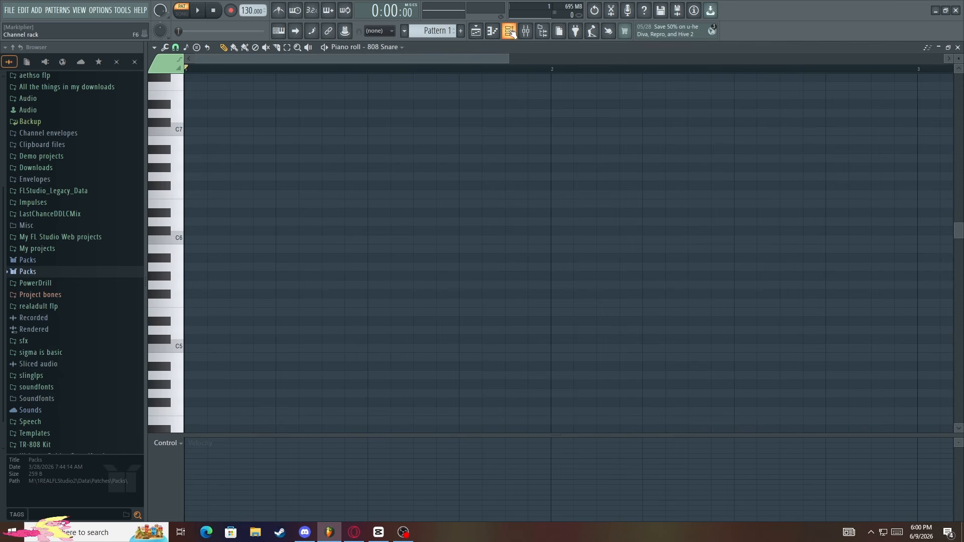
pyautogui.click(948, 47)
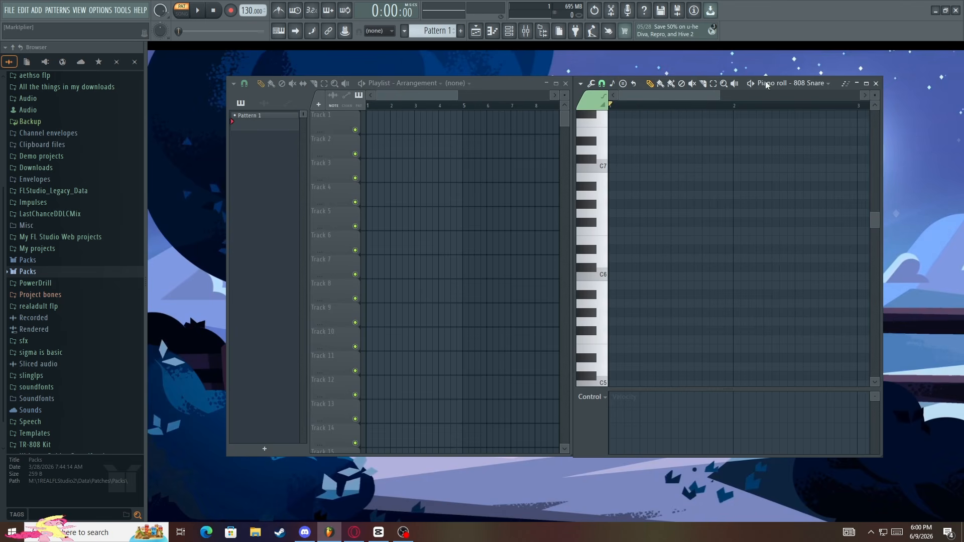
pyautogui.click(518, 84)
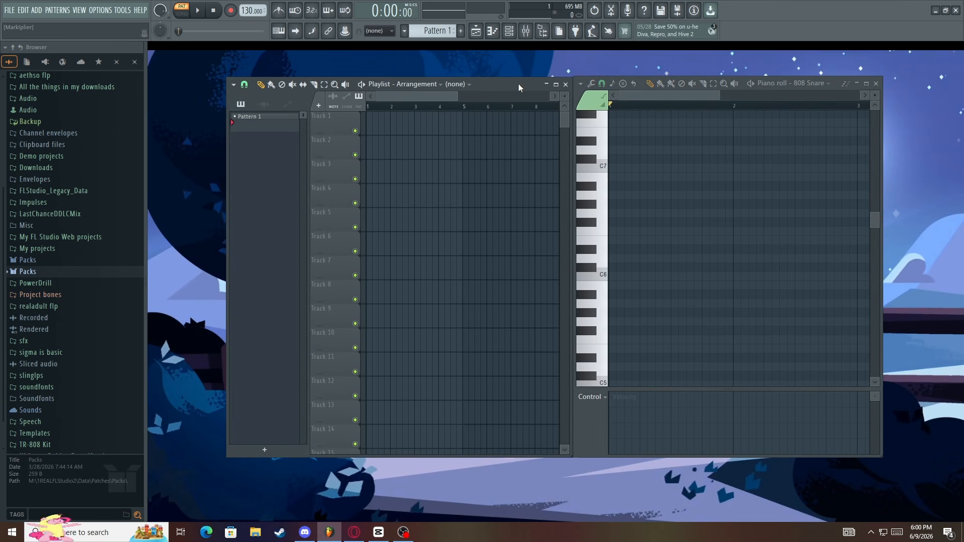
pyautogui.click(493, 31)
pyautogui.click(509, 30)
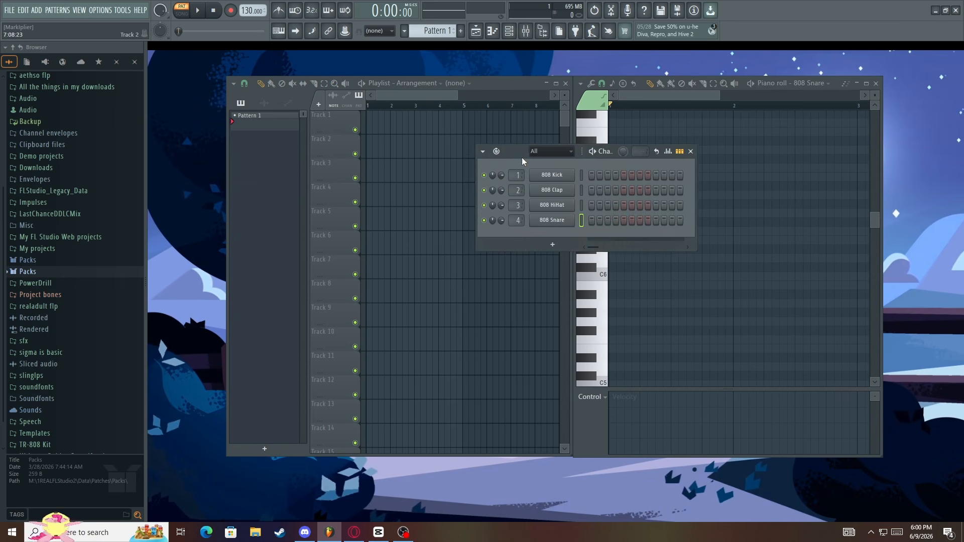
pyautogui.moveTo(522, 157); pyautogui.dragTo(498, 148)
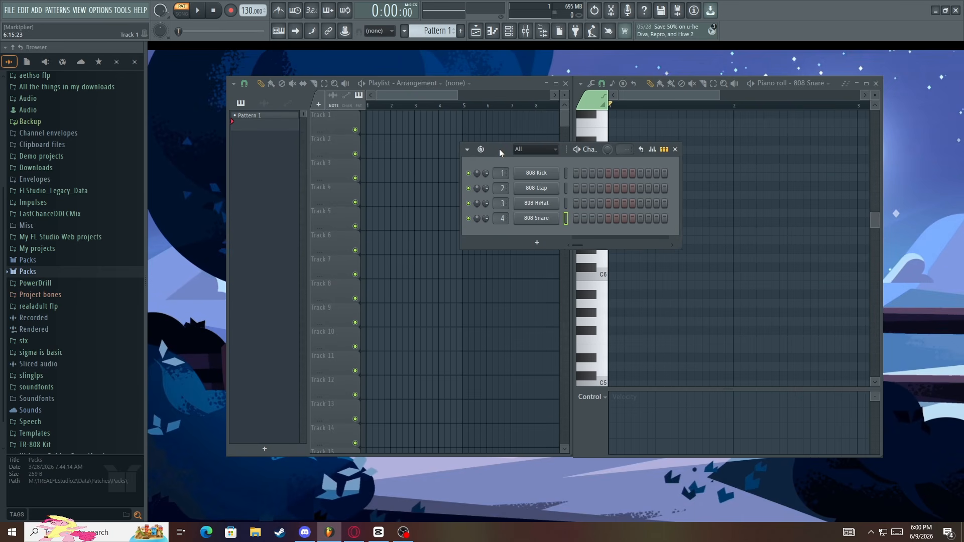
# Turn on the sixth step of the 808 Kick and place Pattern 1 on Track 1 at bar 1
pyautogui.click(412, 95)
pyautogui.click(643, 168)
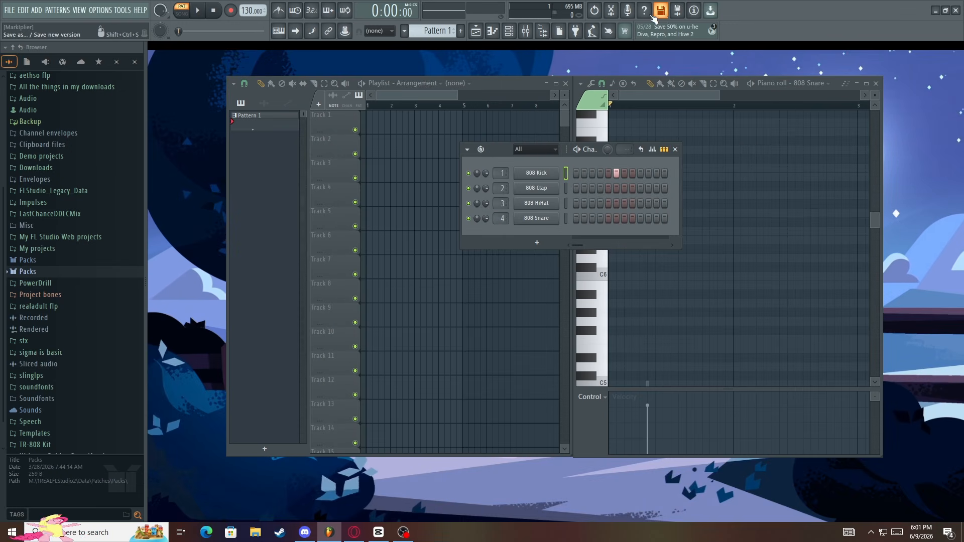
pyautogui.click(484, 33)
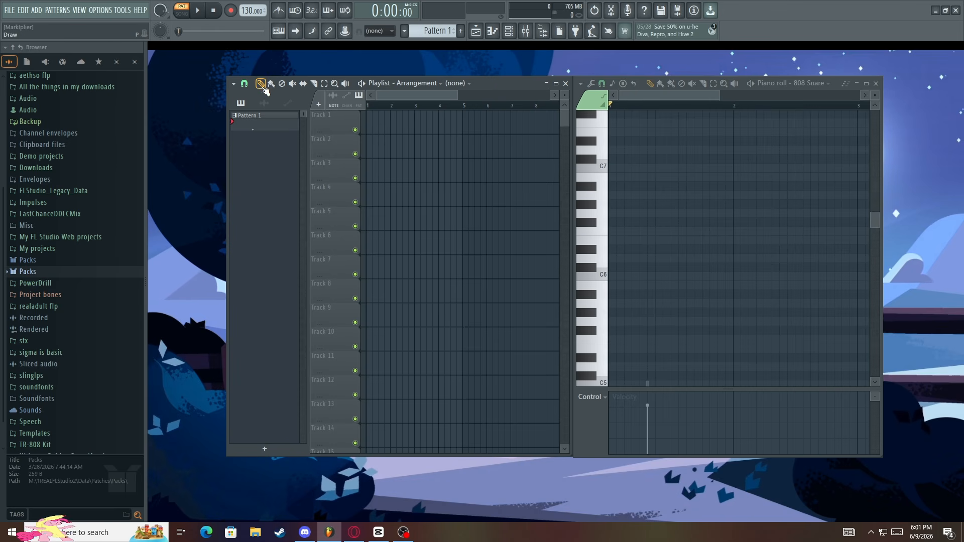
pyautogui.moveTo(258, 125); pyautogui.dragTo(371, 125)
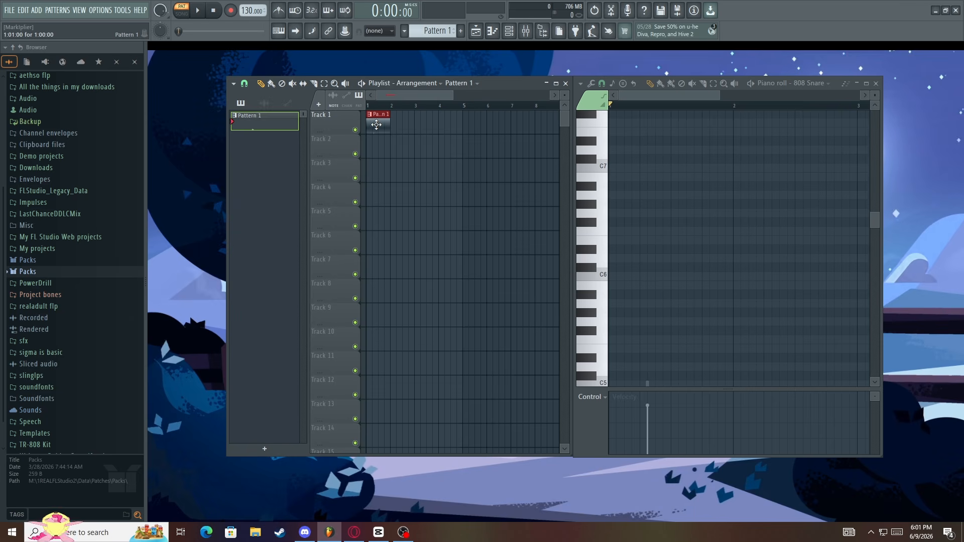
pyautogui.scroll(-4, 738, 185)
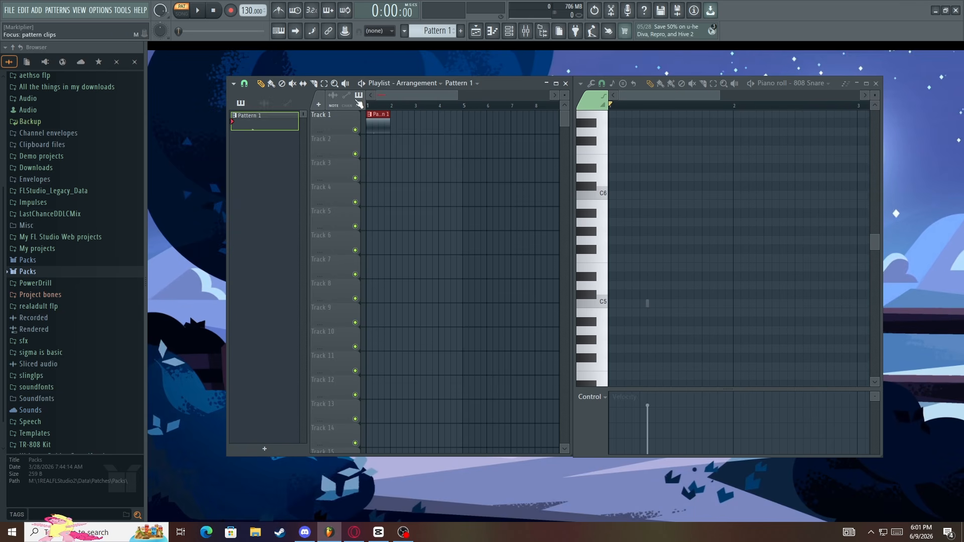
# Clear the 808 Kick notes of Pattern 1 in the Piano roll
pyautogui.doubleClick(374, 114)
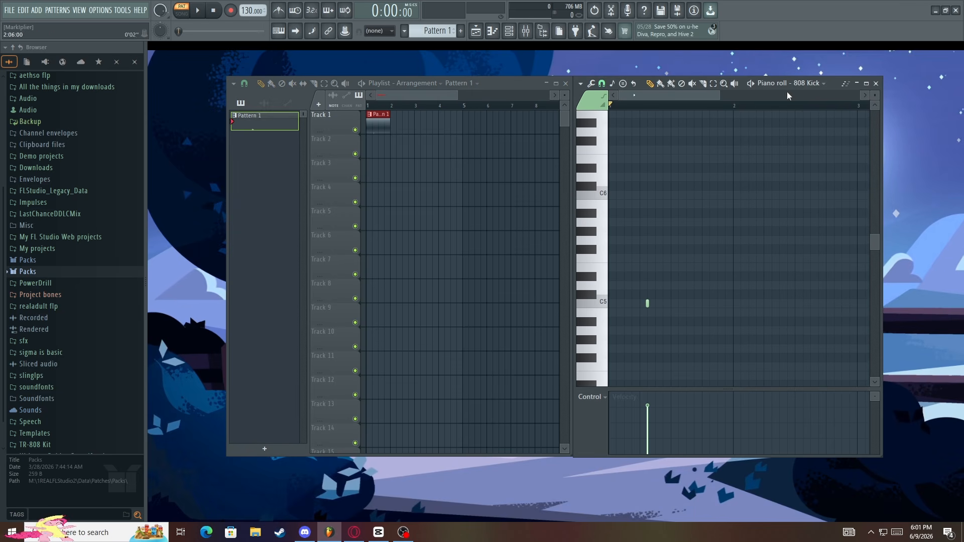
pyautogui.click(805, 84)
pyautogui.click(802, 119)
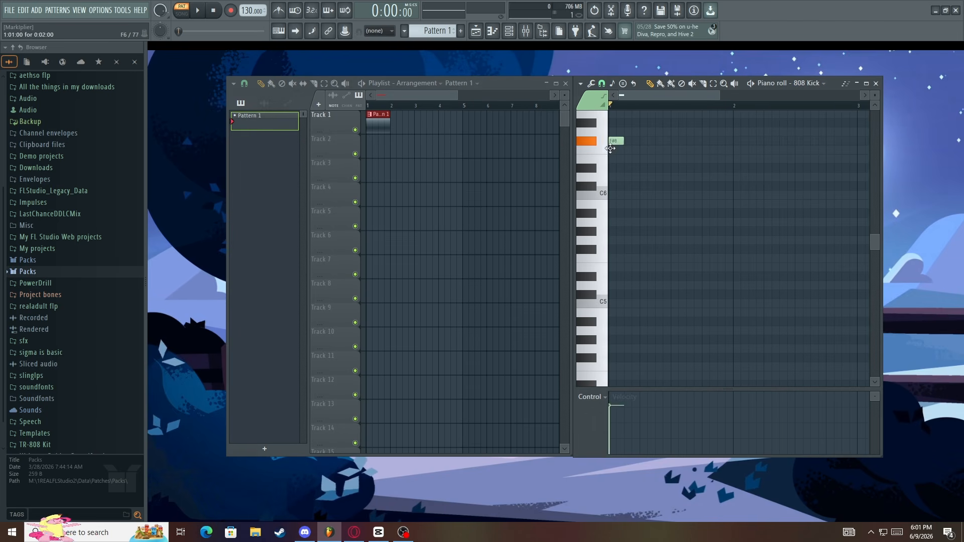
pyautogui.scroll(3, 613, 171)
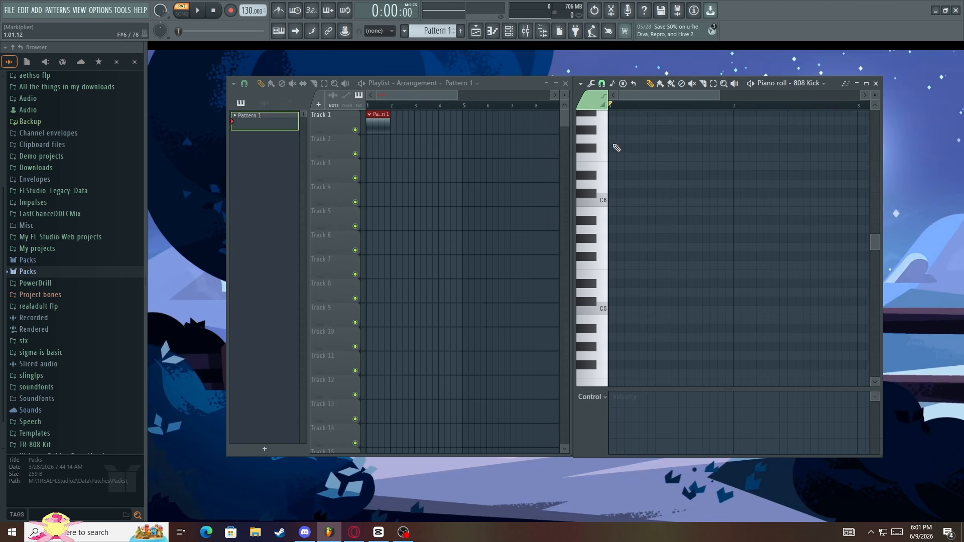
pyautogui.scroll(-3, 613, 171)
pyautogui.press('l')
pyautogui.scroll(-4, 652, 213)
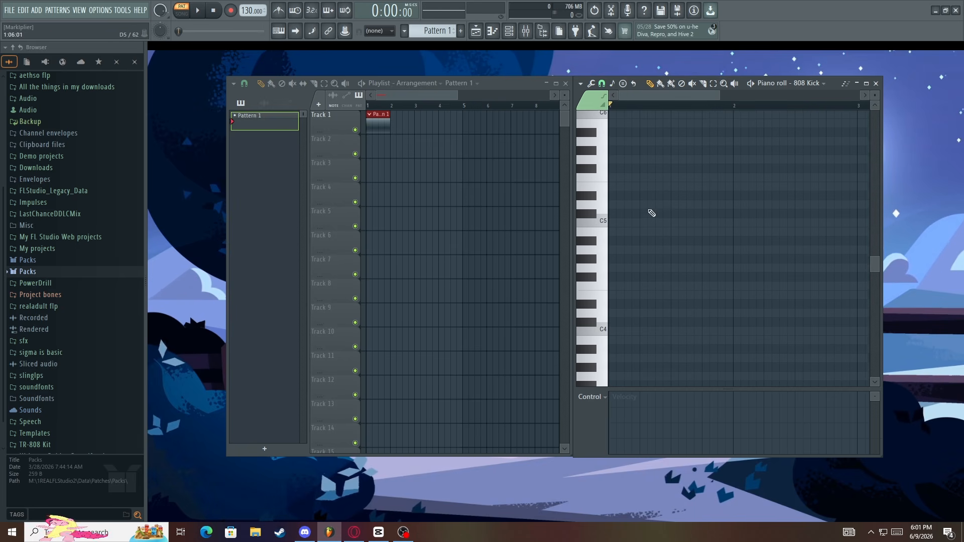
# Show the Channel rack and examine which channels the Piano roll offers as its target
pyautogui.click(510, 31)
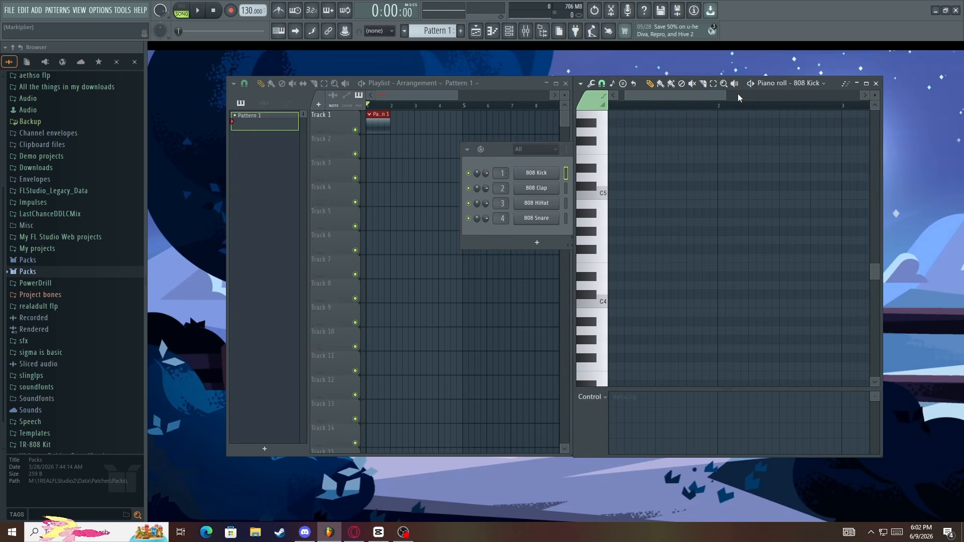
pyautogui.moveTo(716, 95); pyautogui.dragTo(698, 96)
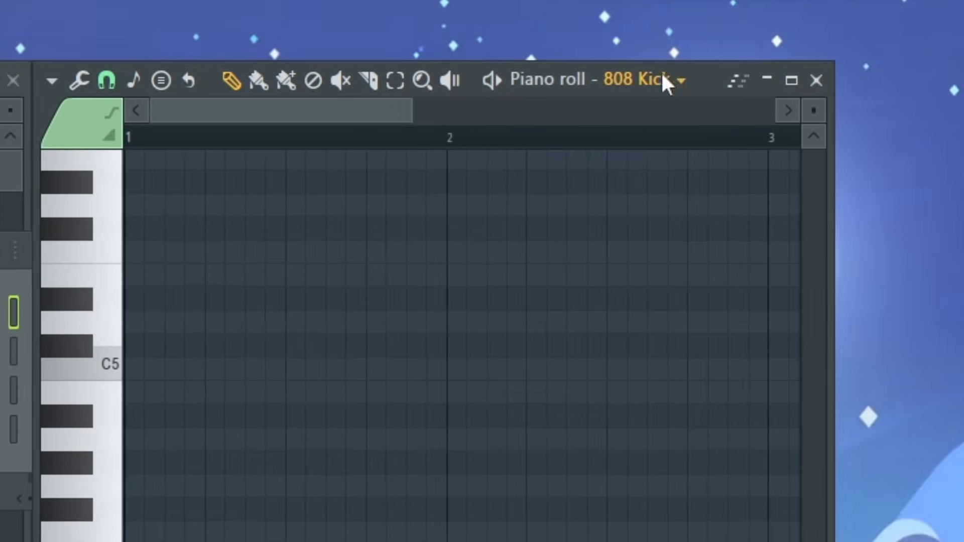
pyautogui.click(659, 88)
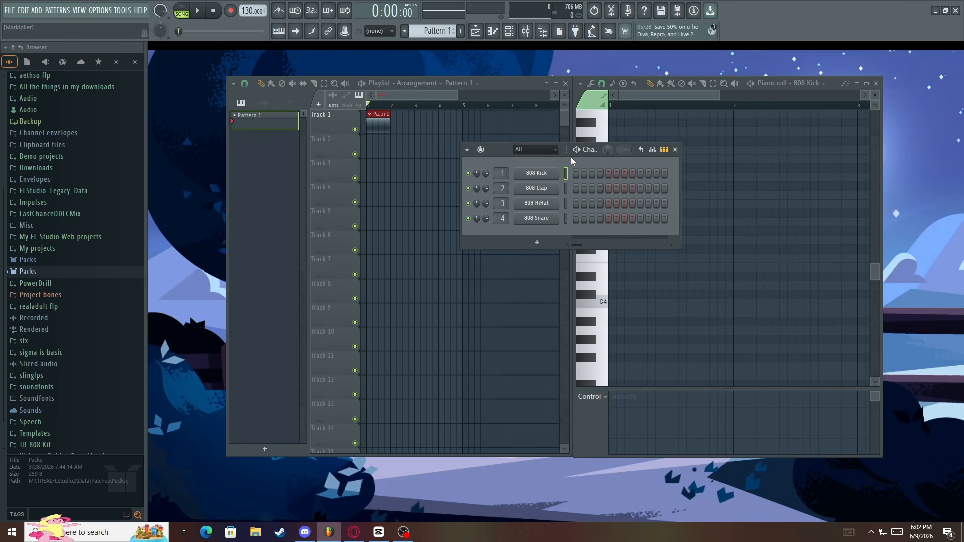
pyautogui.click(808, 83)
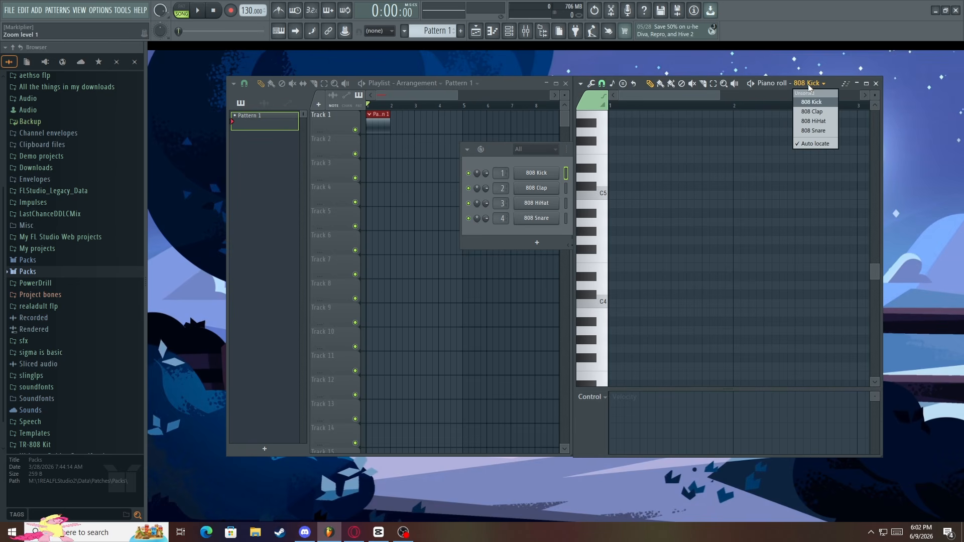
pyautogui.click(810, 88)
pyautogui.click(524, 230)
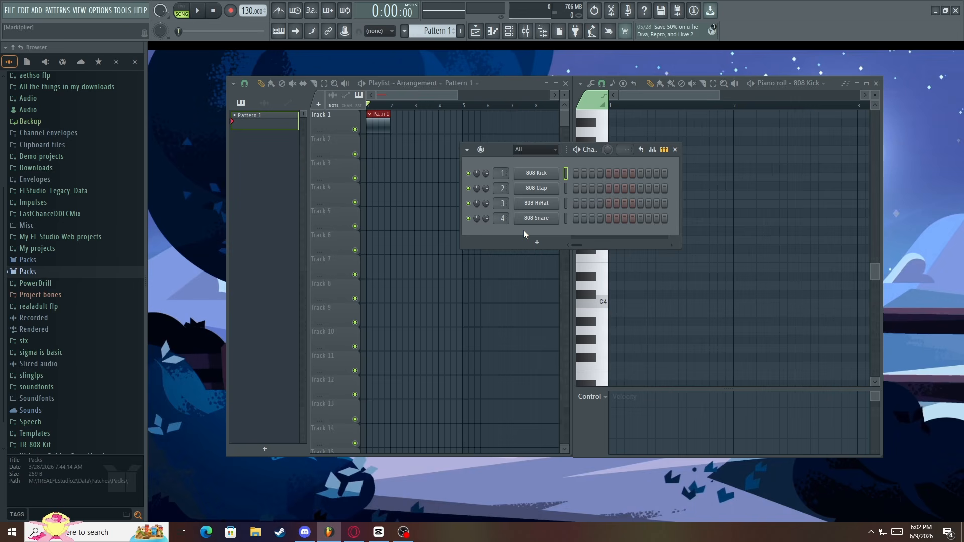
# Add the 3x Osc generator as a new channel from the full plugin list
pyautogui.click(549, 242)
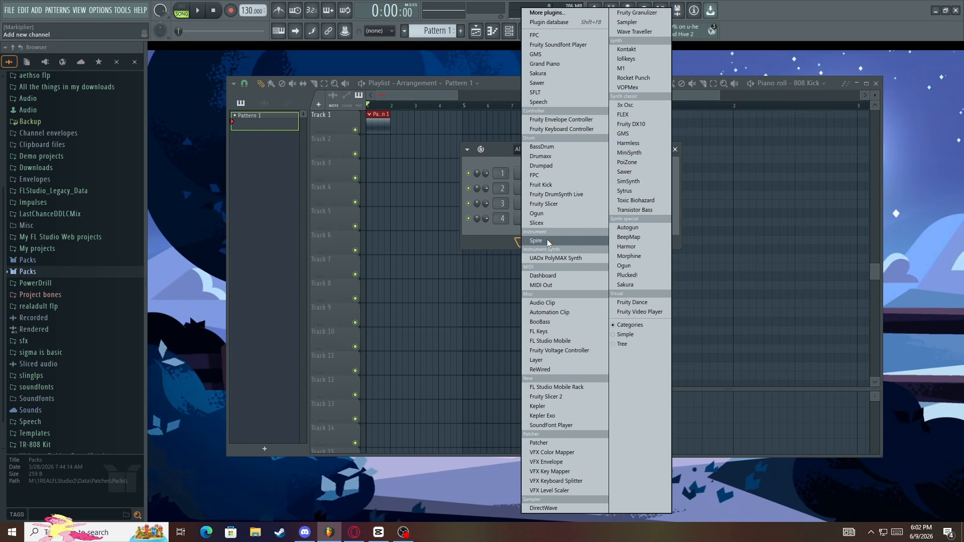
pyautogui.click(497, 233)
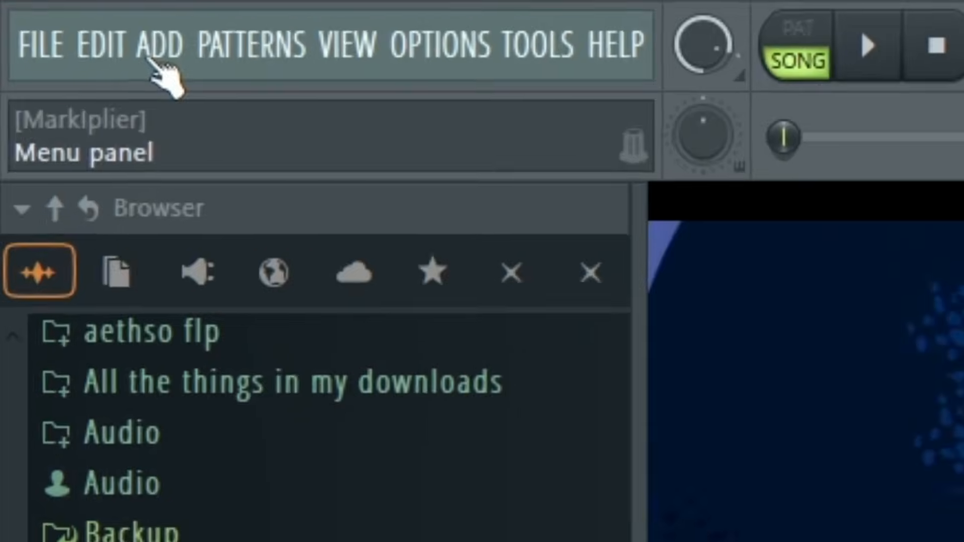
pyautogui.click(36, 12)
pyautogui.click(55, 31)
pyautogui.scroll(-15, 385, 146)
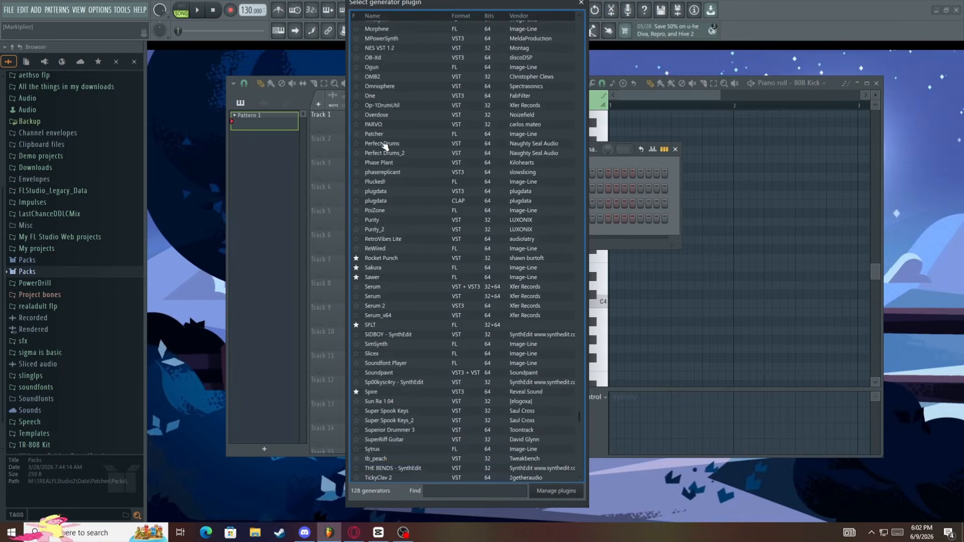
pyautogui.scroll(15, 386, 147)
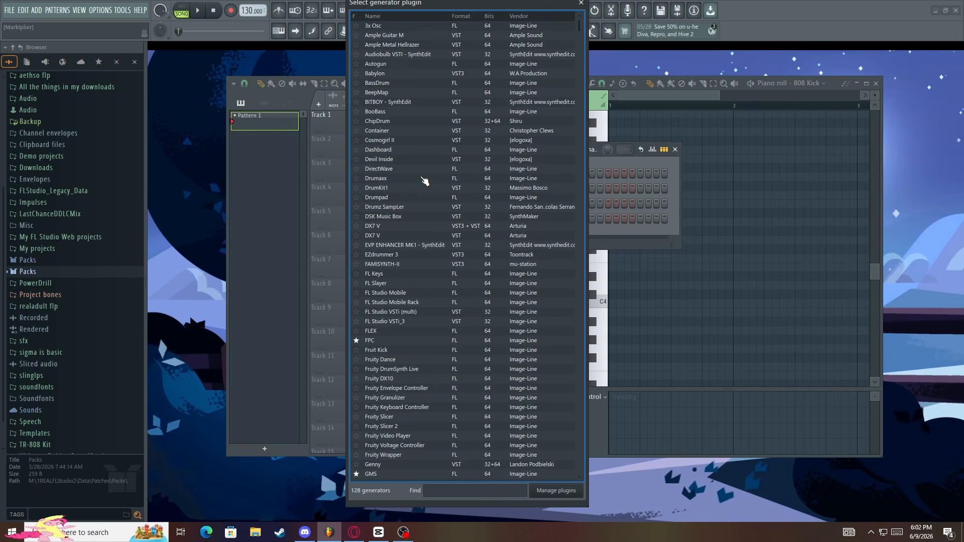
pyautogui.doubleClick(383, 26)
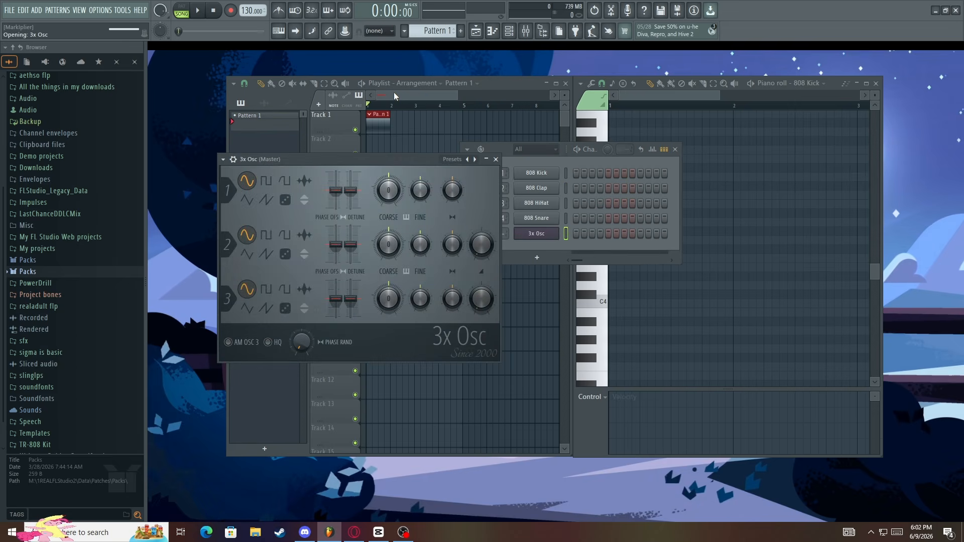
# Toggle the 3x Osc plugin window from its channel in the Channel rack
pyautogui.click(538, 232)
pyautogui.click(536, 234)
pyautogui.click(536, 234)
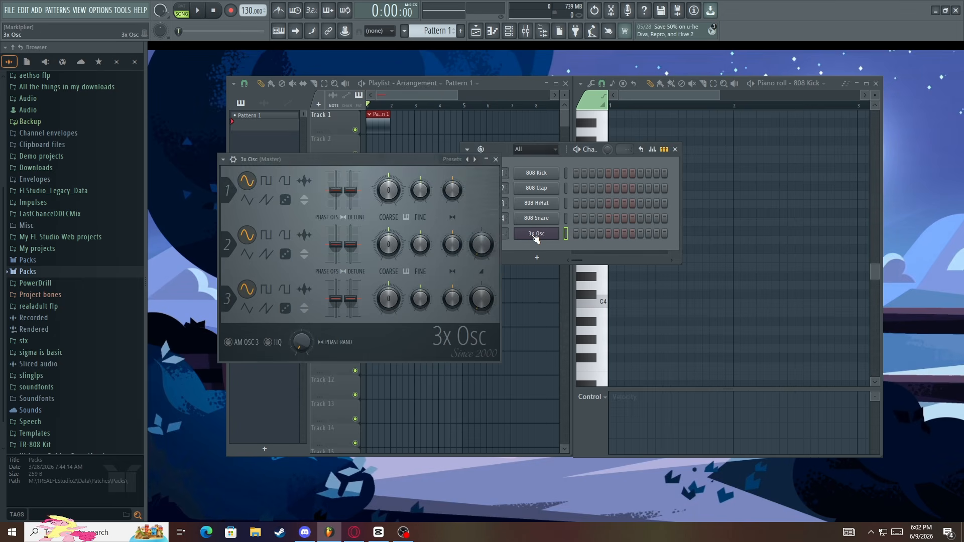
pyautogui.click(536, 234)
pyautogui.click(537, 234)
# Set the Piano roll's target channel to 3x Osc and draw a C5 note about one beat long at the start of bar 1
pyautogui.click(648, 92)
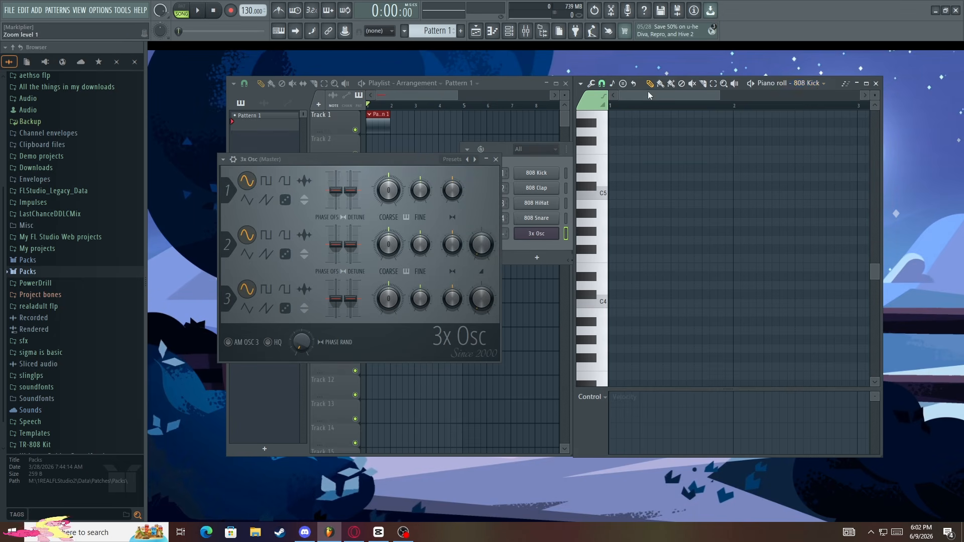
pyautogui.click(819, 84)
pyautogui.click(819, 84)
pyautogui.click(819, 84)
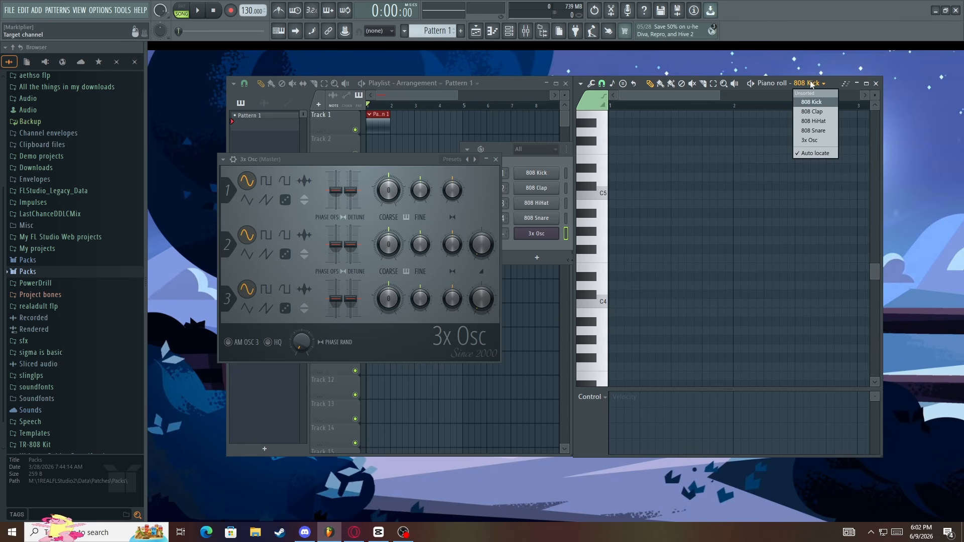
pyautogui.click(813, 140)
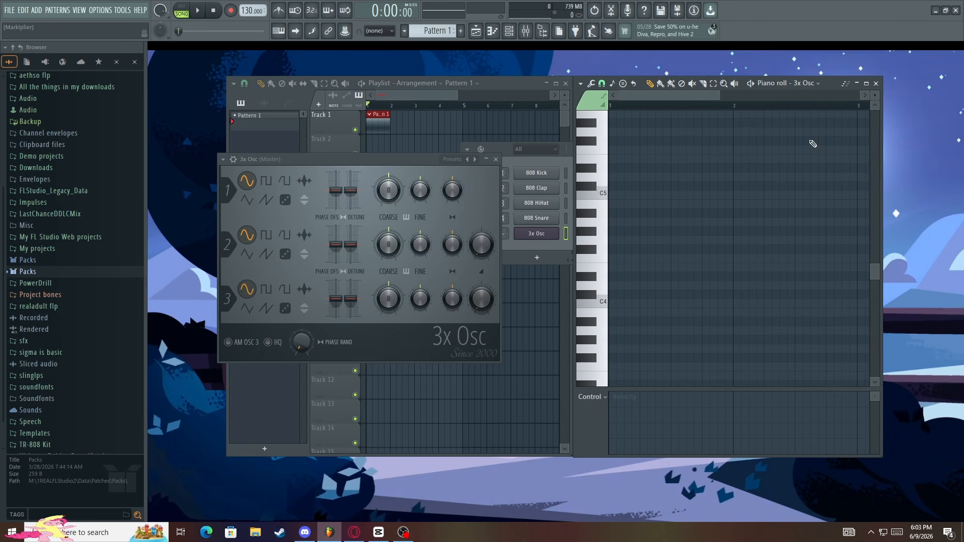
pyautogui.click(615, 196)
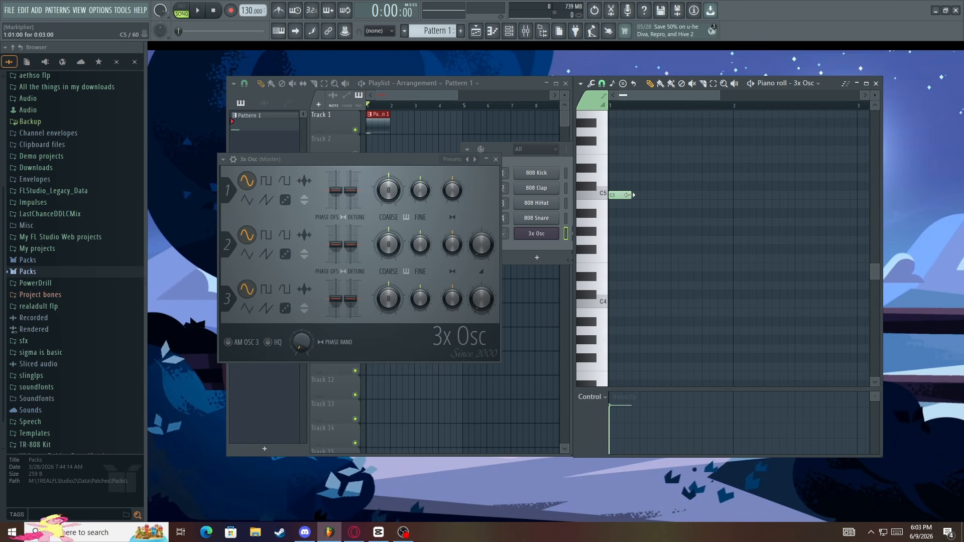
pyautogui.scroll(1, 632, 201)
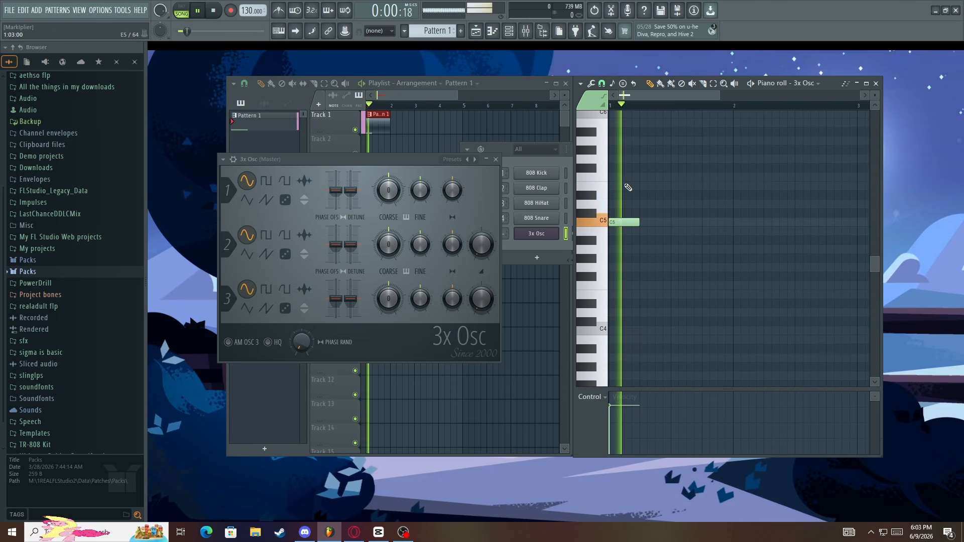
# Play back the arrangement in the Playlist to hear the new 3x Osc note
pyautogui.click(355, 117)
pyautogui.scroll(3, 348, 126)
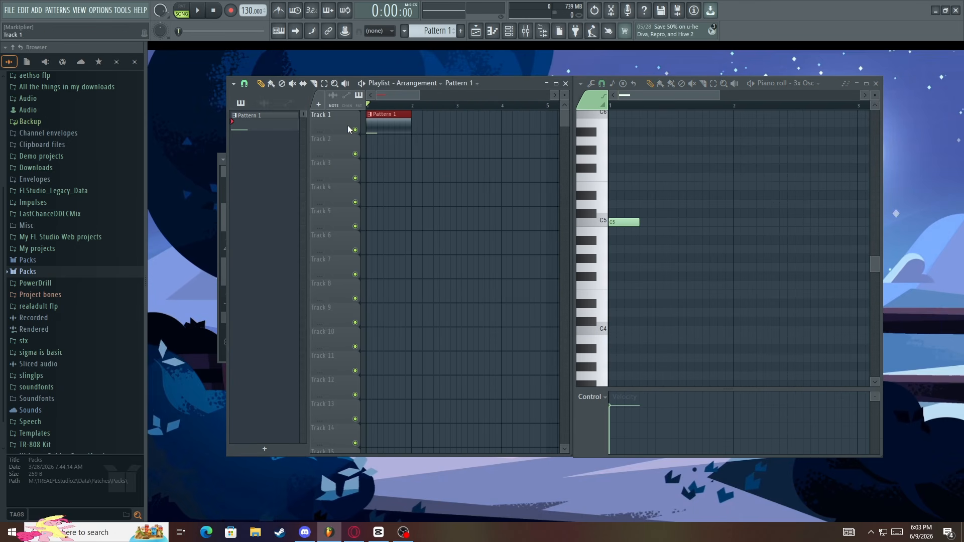
pyautogui.press('space')
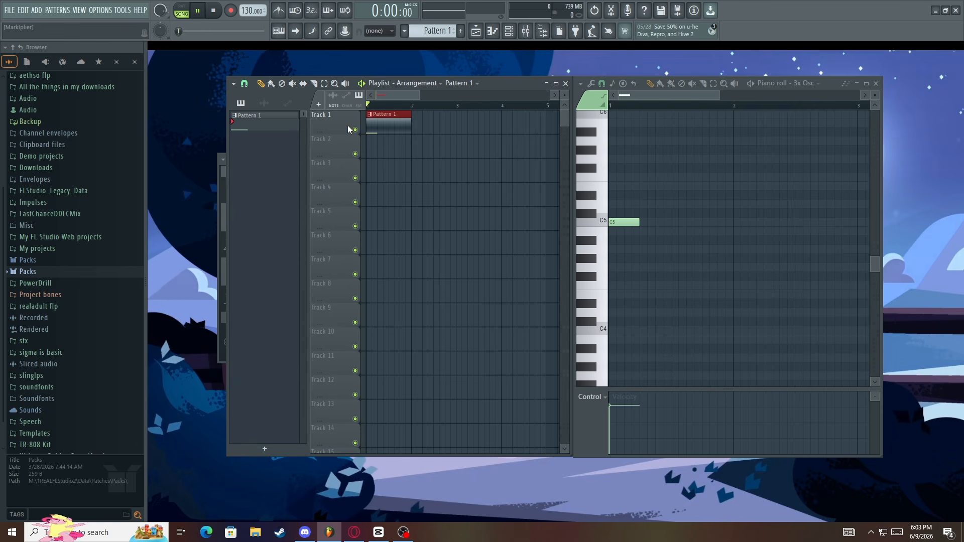
pyautogui.press('space')
pyautogui.scroll(-1, 638, 204)
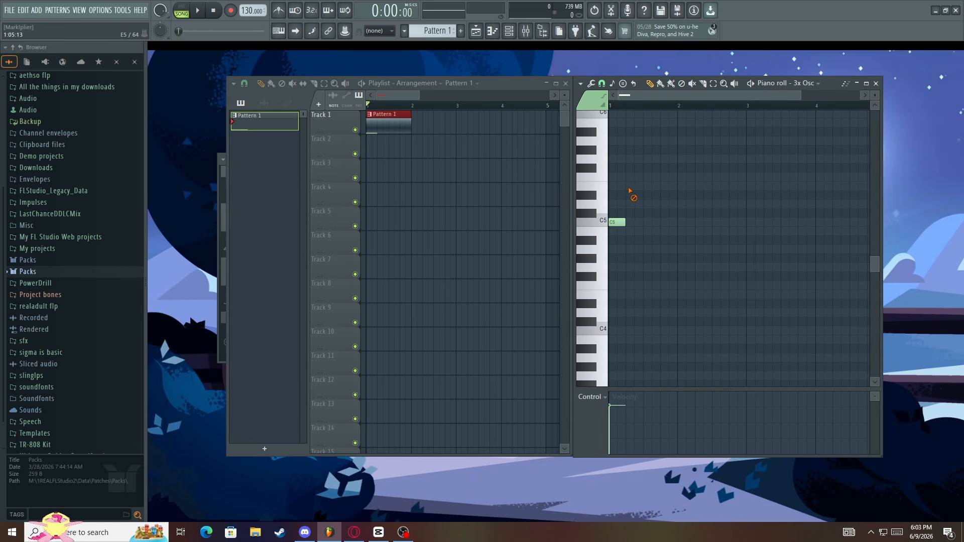
# Delete the C5 note from the Piano roll and redraw it at the start of bar 1
pyautogui.rightClick(623, 222)
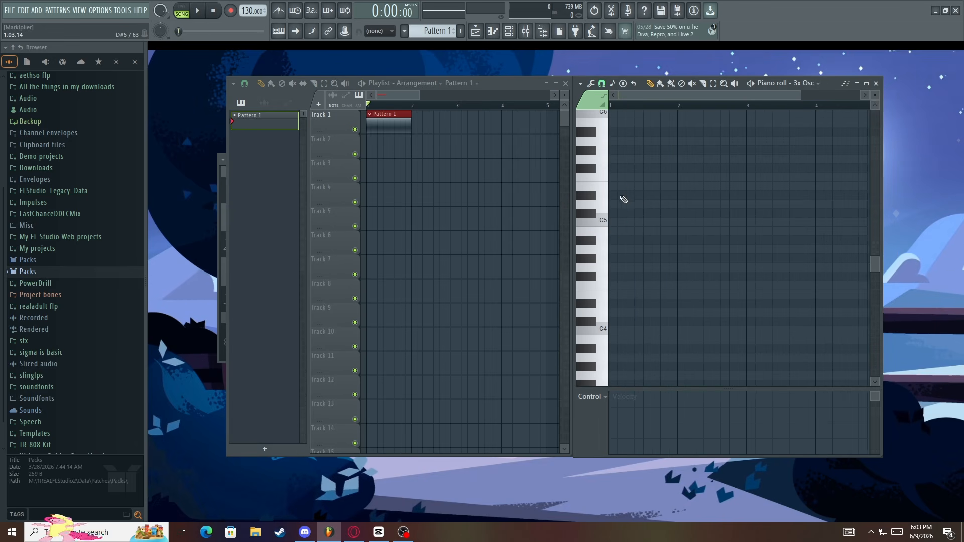
pyautogui.click(617, 222)
pyautogui.rightClick(618, 222)
pyautogui.click(618, 222)
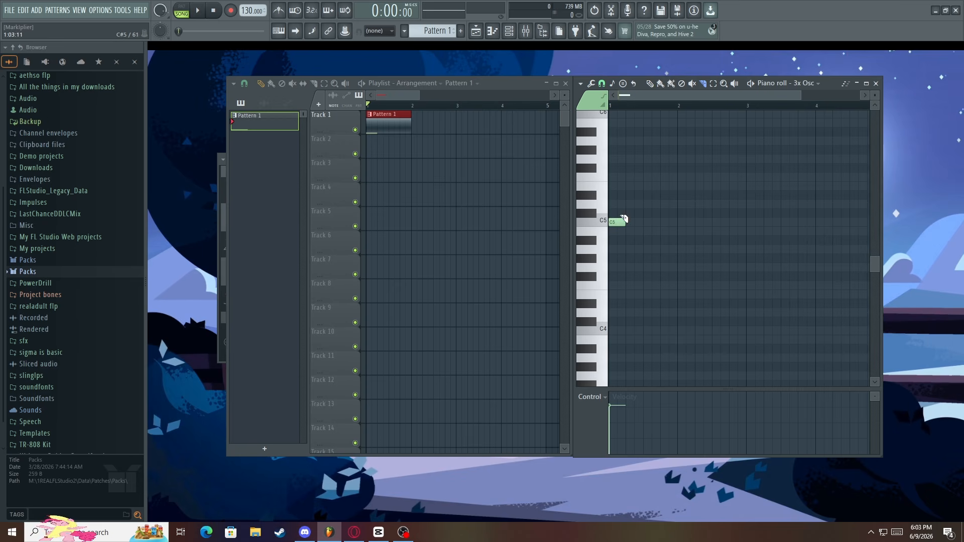
# Try the Slice, Select and Playback tools on the C5 note in the Piano roll
pyautogui.rightClick(621, 227)
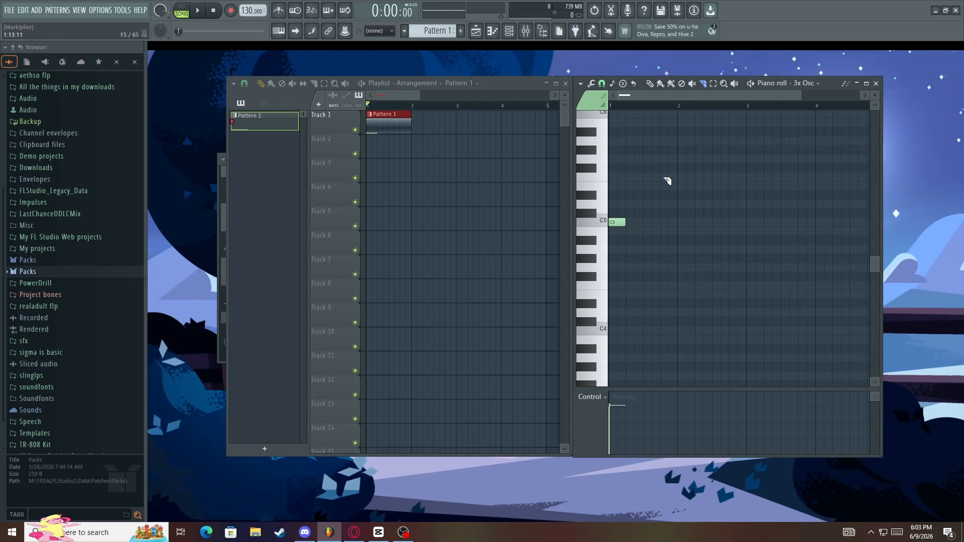
pyautogui.moveTo(653, 185); pyautogui.dragTo(612, 234)
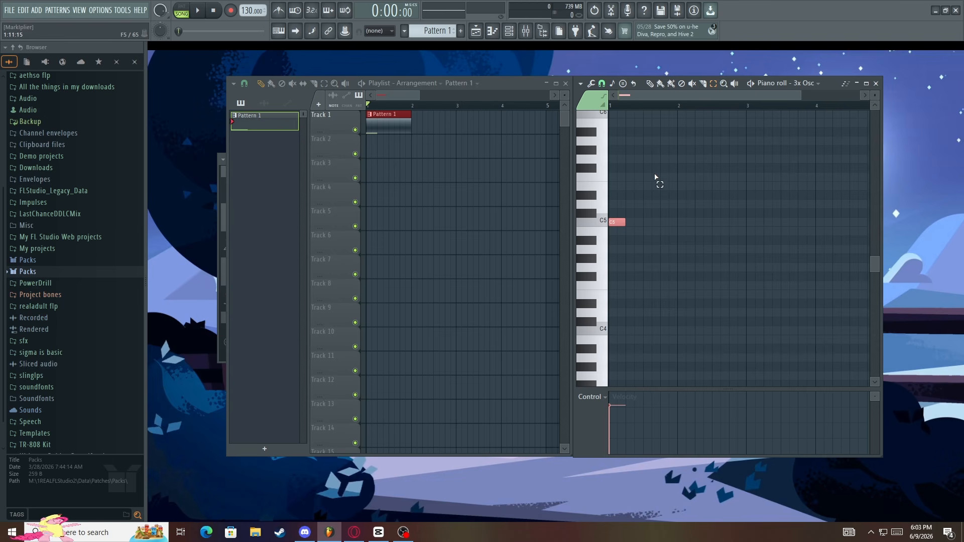
pyautogui.click(735, 84)
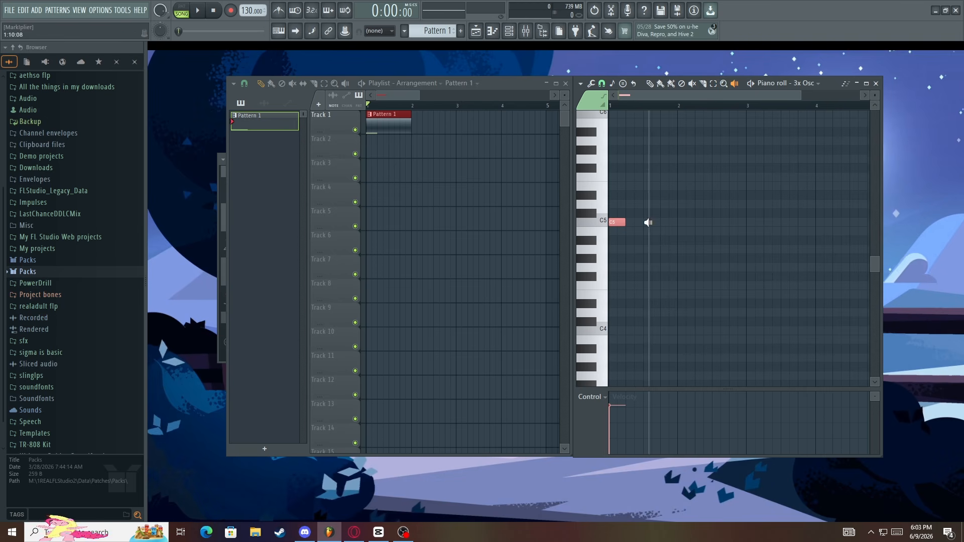
pyautogui.click(621, 228)
pyautogui.click(621, 228)
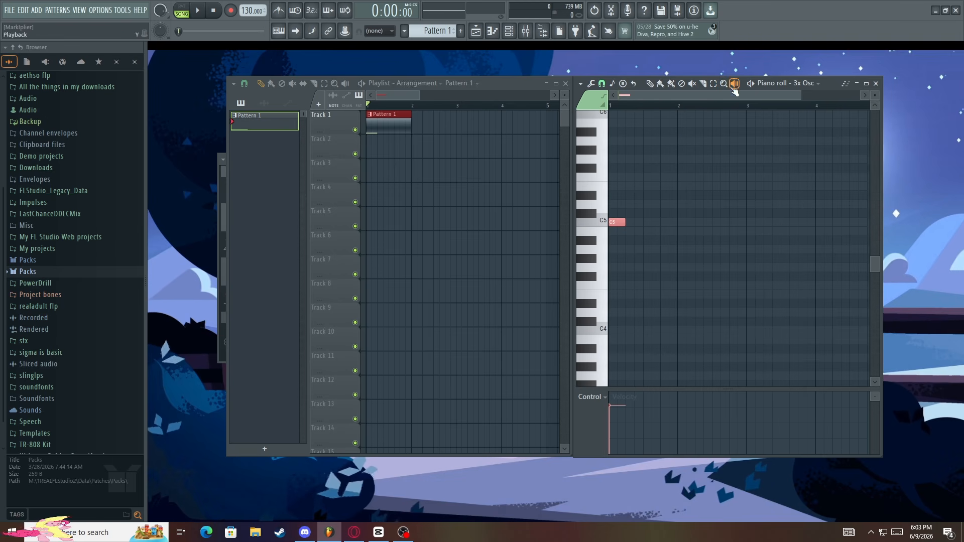
pyautogui.click(627, 217)
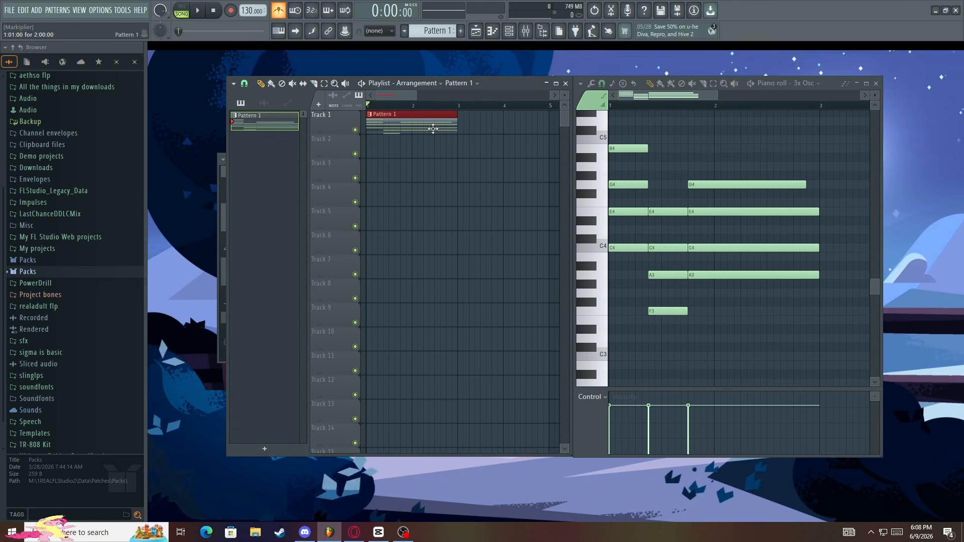
# Place three more Pattern 1 clips back to back on Track 1, at bars 3, 5 and 7
pyautogui.scroll(-3, 463, 123)
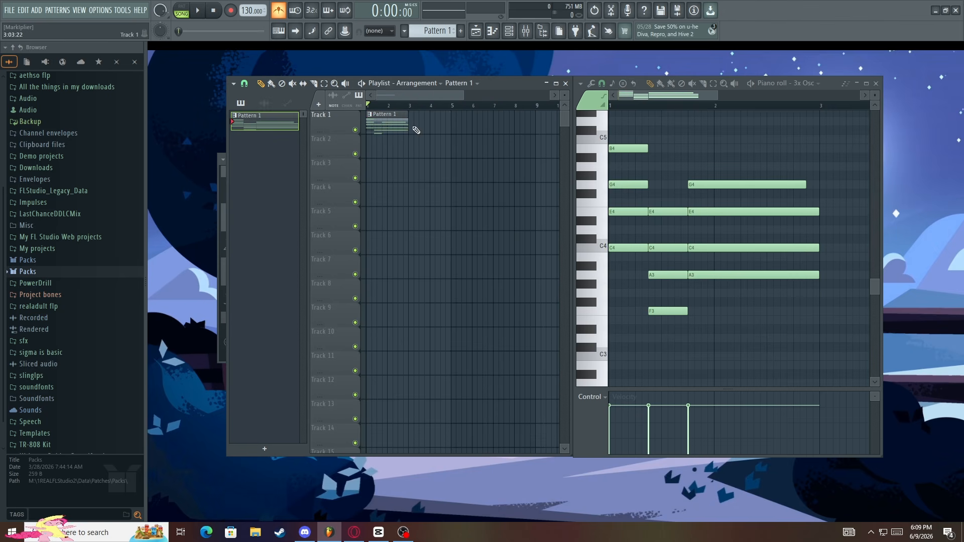
pyautogui.click(416, 129)
pyautogui.click(455, 125)
pyautogui.click(497, 124)
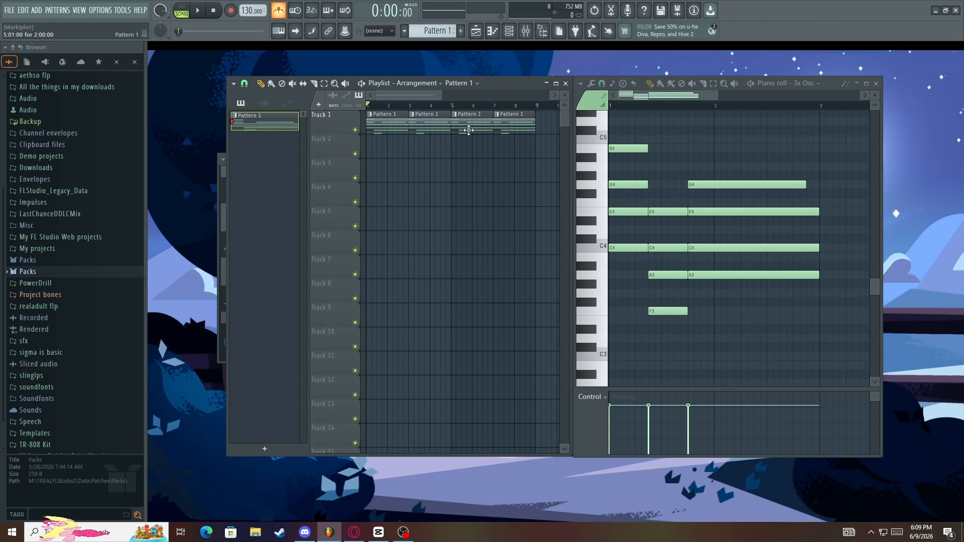
# Play back the repeated Pattern 1 clips in the Playlist
pyautogui.scroll(-1, 413, 136)
pyautogui.scroll(-1, 413, 139)
pyautogui.press('space')
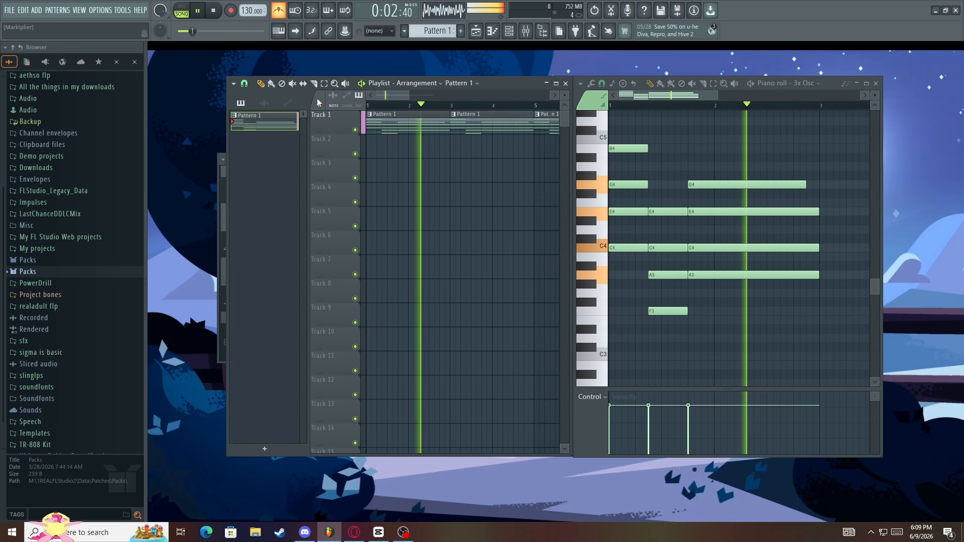
pyautogui.press('space')
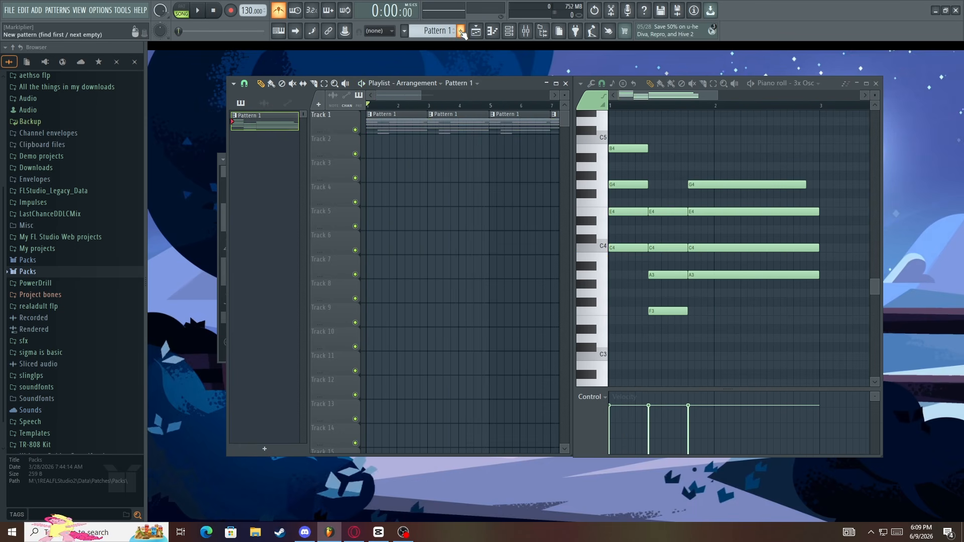
# Create a new empty pattern and place its clip at bar 1 of Track 2
pyautogui.click(461, 31)
pyautogui.moveTo(277, 144); pyautogui.dragTo(377, 145)
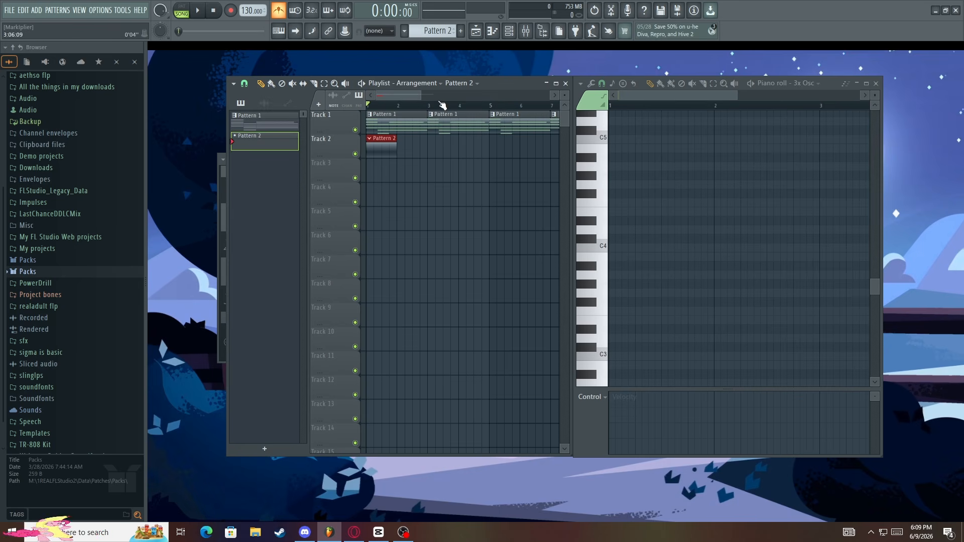
# Set the Piano roll's target to 808 Clap and draw C5 notes on beat 3 of bars 1 and 2
pyautogui.click(824, 86)
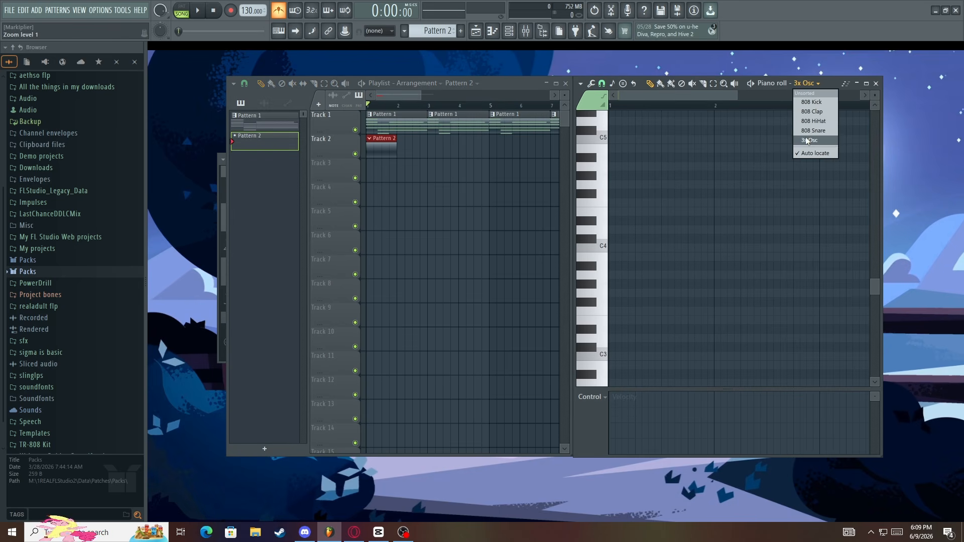
pyautogui.click(803, 122)
pyautogui.scroll(2, 743, 154)
pyautogui.moveTo(656, 188); pyautogui.dragTo(661, 196)
pyautogui.moveTo(779, 192); pyautogui.dragTo(678, 206)
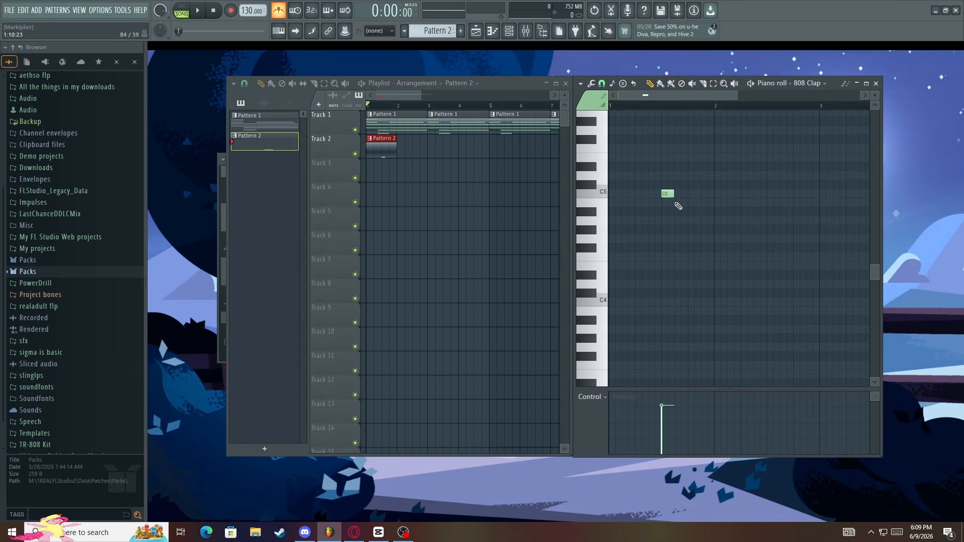
pyautogui.click(774, 196)
# Add a second Pattern 2 clip at bar 3 of Track 2 during playback and switch off the metronome
pyautogui.press('space')
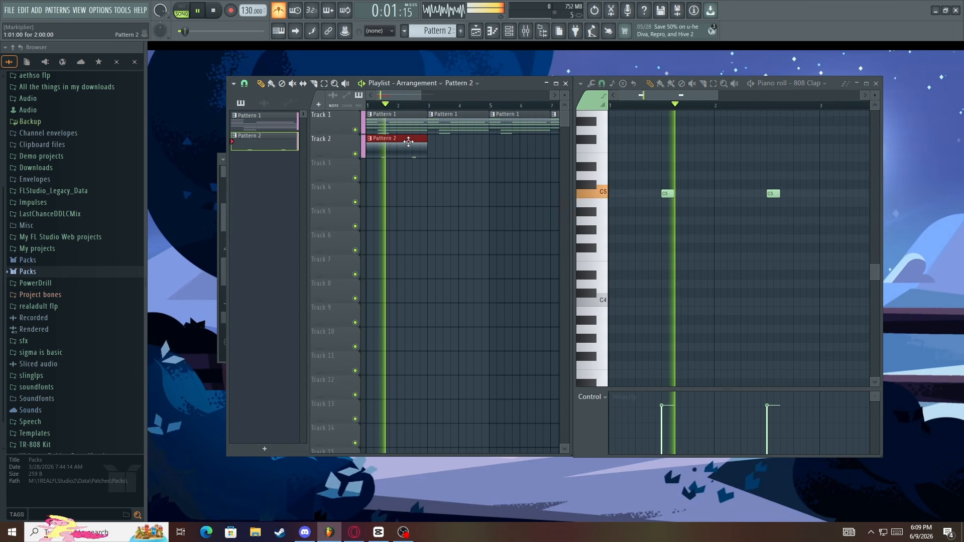
pyautogui.click(434, 145)
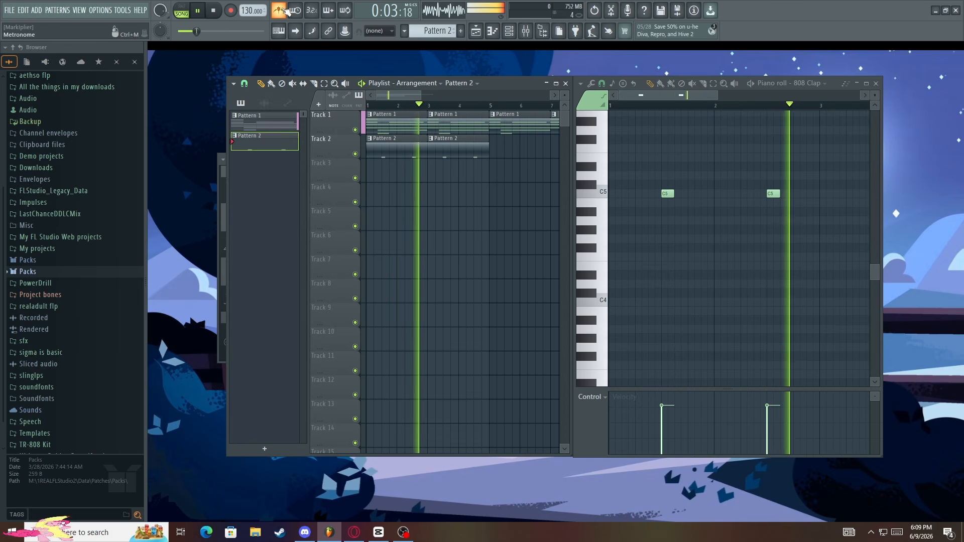
pyautogui.click(410, 128)
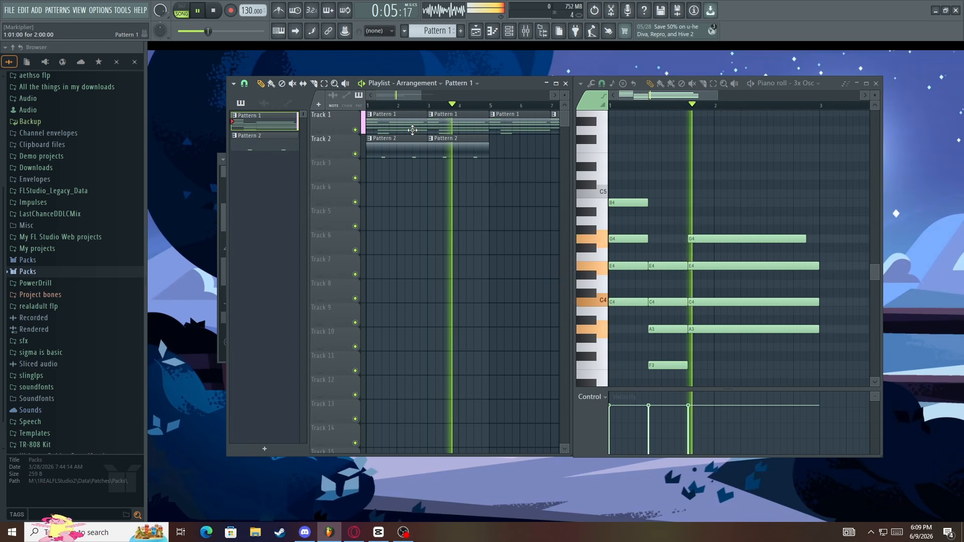
pyautogui.press('space')
# Alternate between the Pattern 1 and Pattern 2 clips in the Playlist to compare their contents in the Piano roll
pyautogui.click(404, 146)
pyautogui.click(402, 124)
pyautogui.click(405, 151)
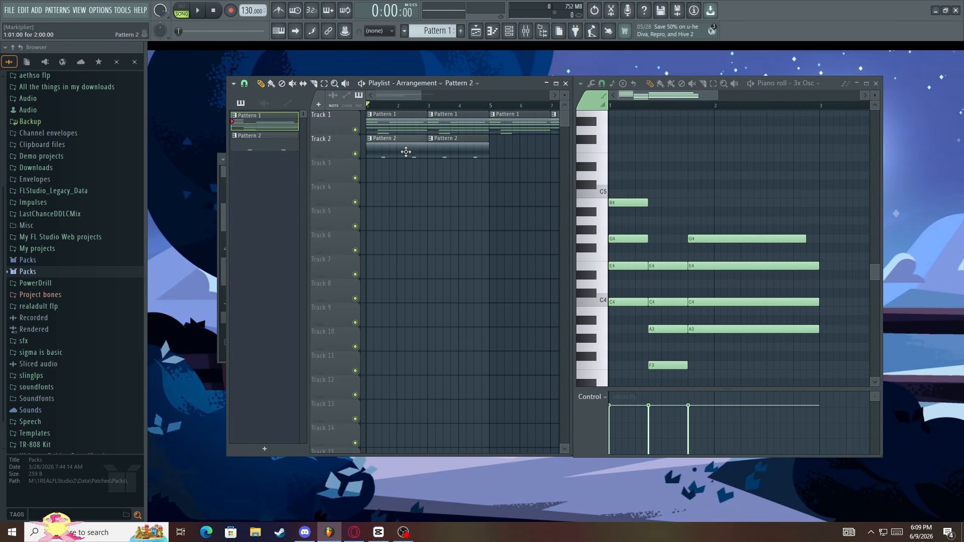
pyautogui.click(406, 131)
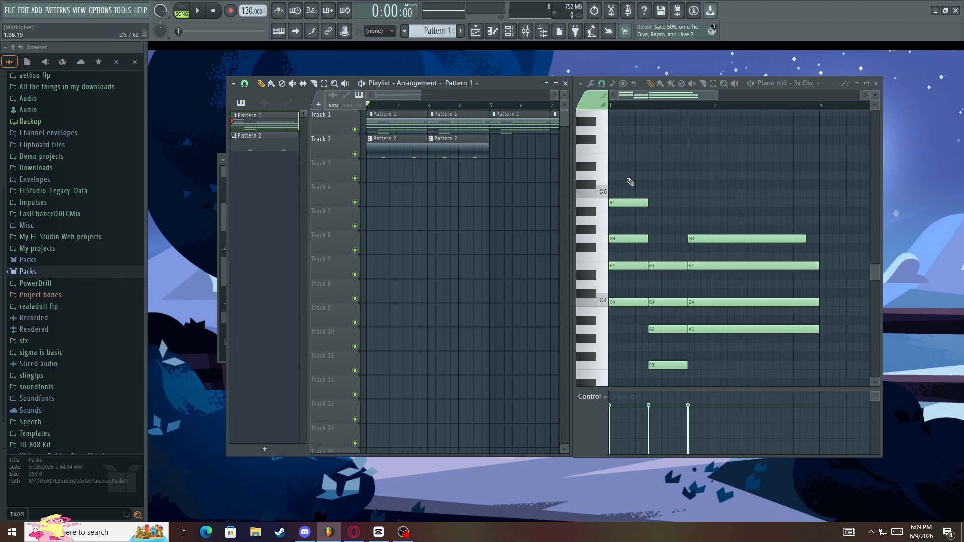
pyautogui.click(390, 147)
pyautogui.click(395, 129)
pyautogui.click(416, 151)
pyautogui.click(406, 124)
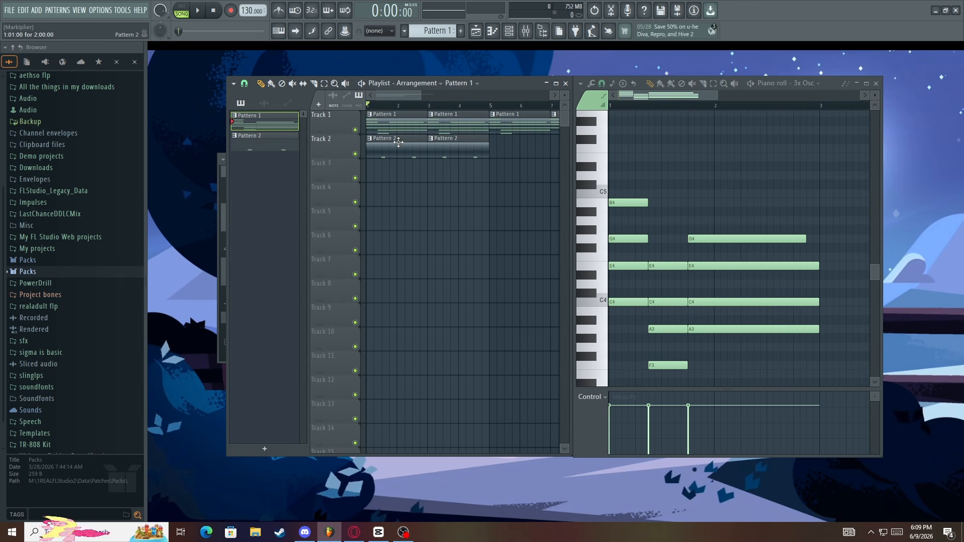
pyautogui.click(398, 142)
pyautogui.click(397, 127)
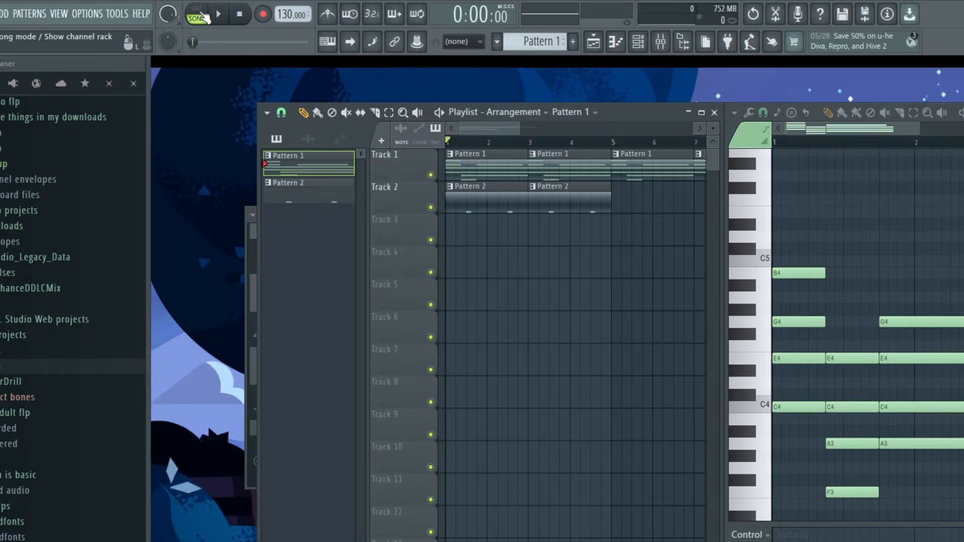
# Switch playback to pattern mode and play Pattern 1 on its own
pyautogui.press('space')
pyautogui.press('space')
pyautogui.click(277, 35)
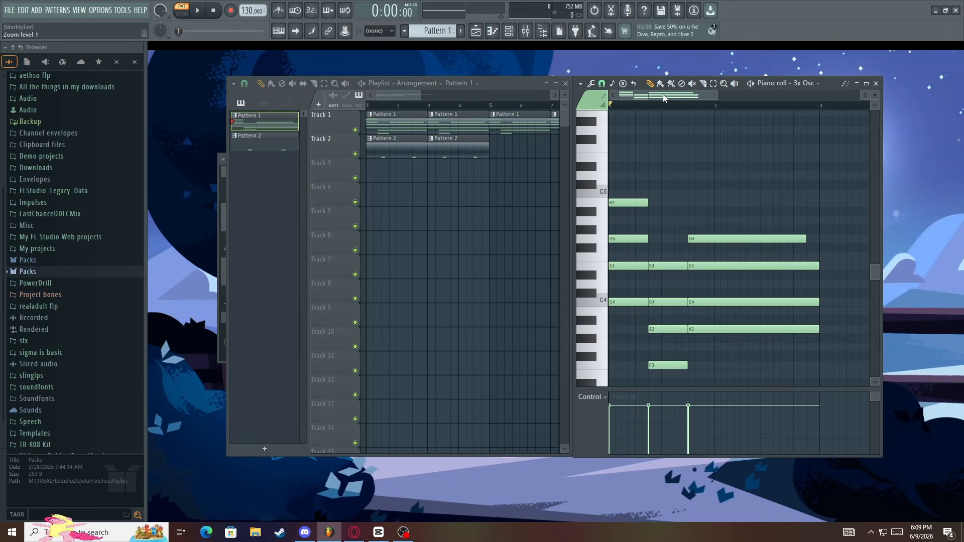
pyautogui.press('space')
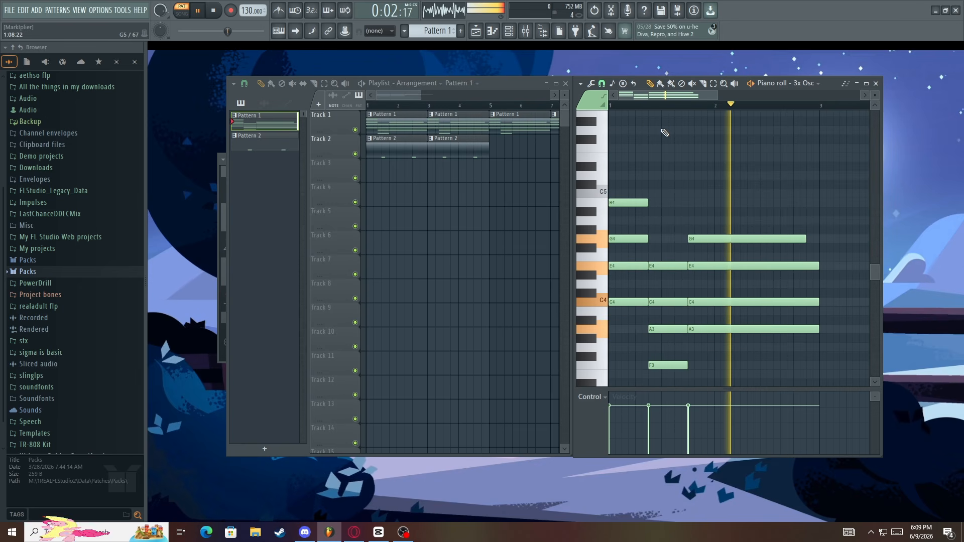
pyautogui.press('space')
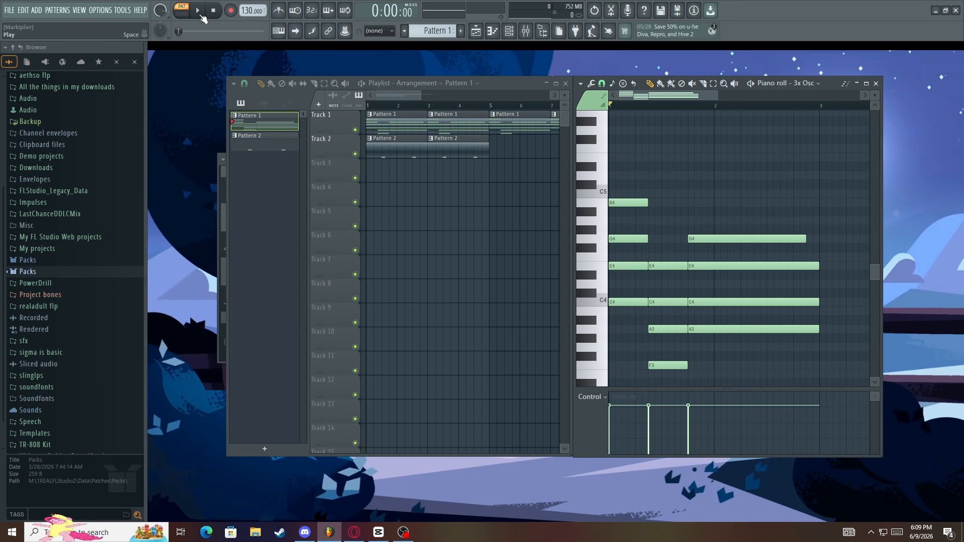
# Compare playback in song mode and pattern mode, finishing in song mode
pyautogui.press('space')
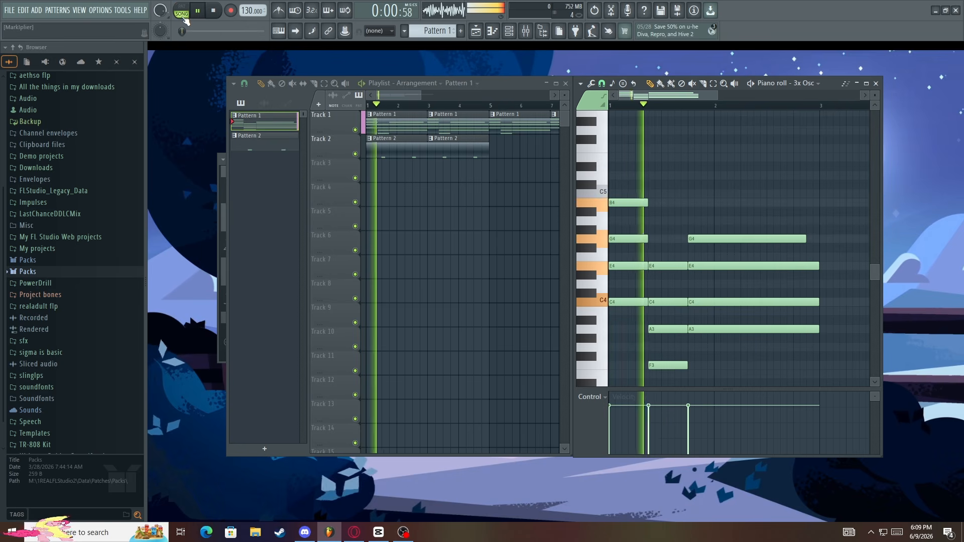
pyautogui.press('space')
pyautogui.press('space')
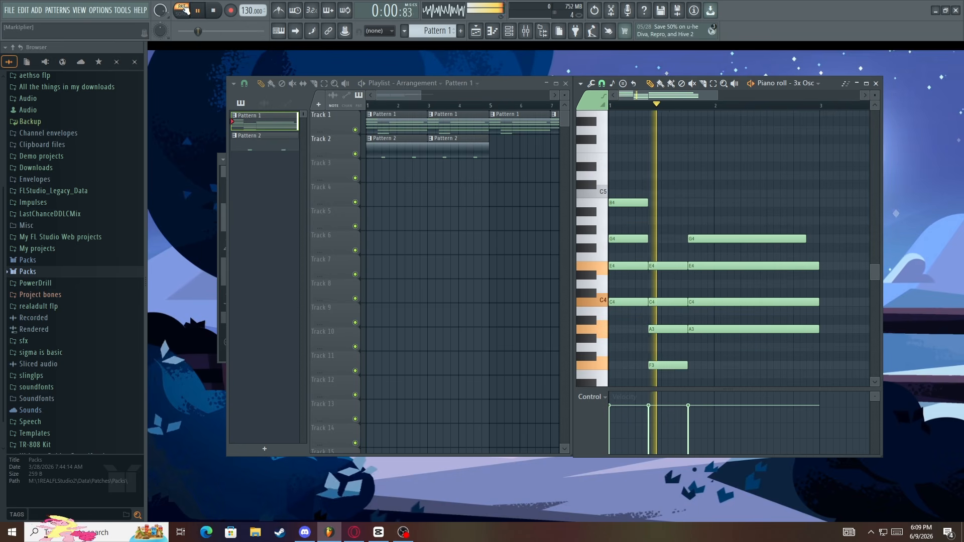
pyautogui.click(184, 12)
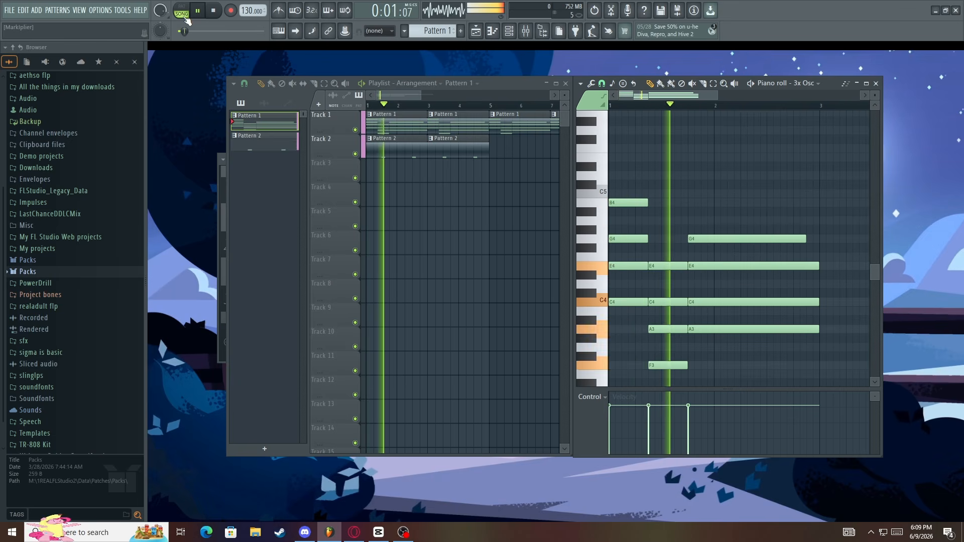
# Stop and briefly replay the song, and switch to pattern mode to play Pattern 1
pyautogui.press('space')
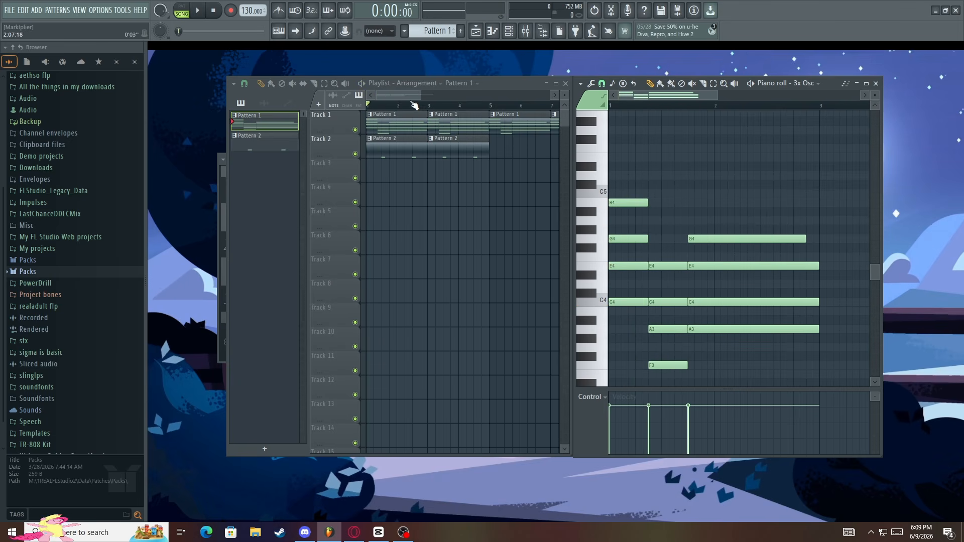
pyautogui.press('space')
pyautogui.press('space')
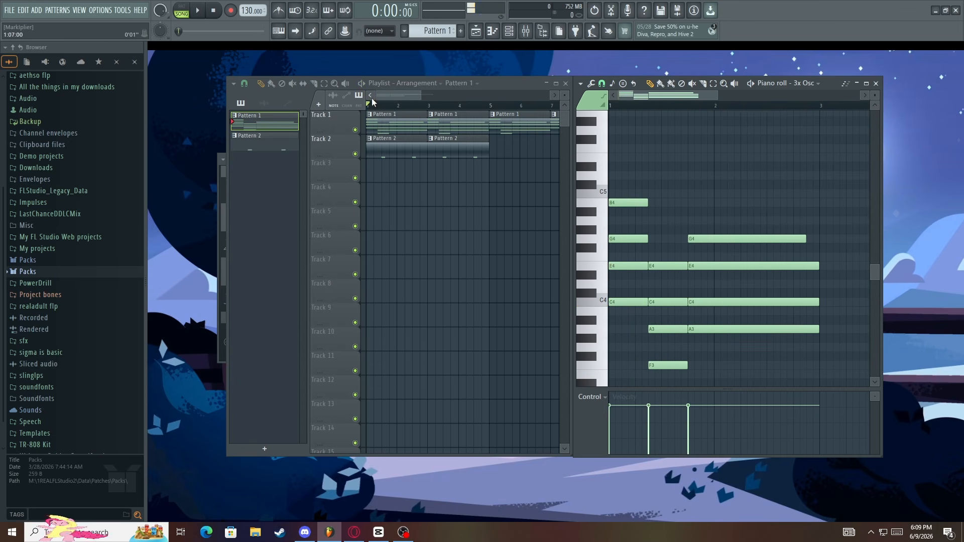
pyautogui.press('l')
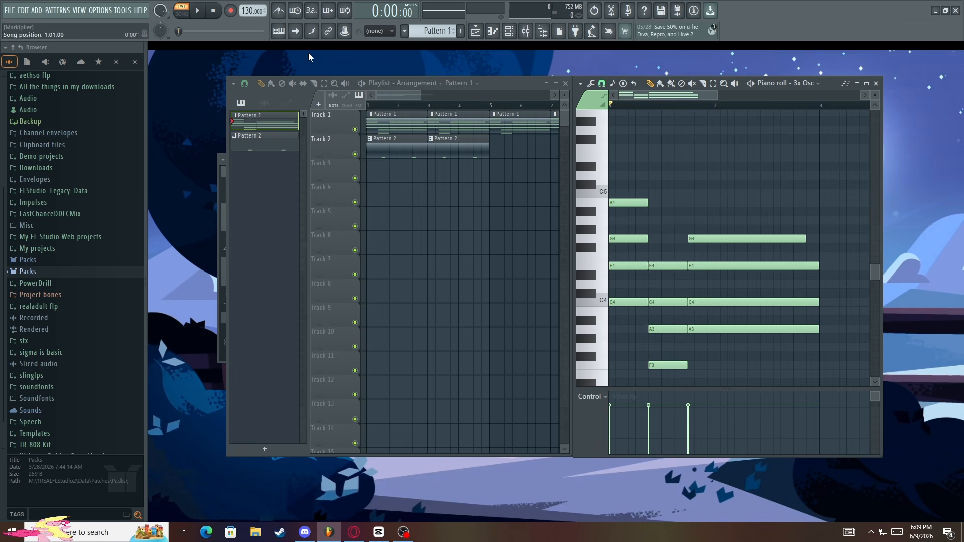
pyautogui.press('space')
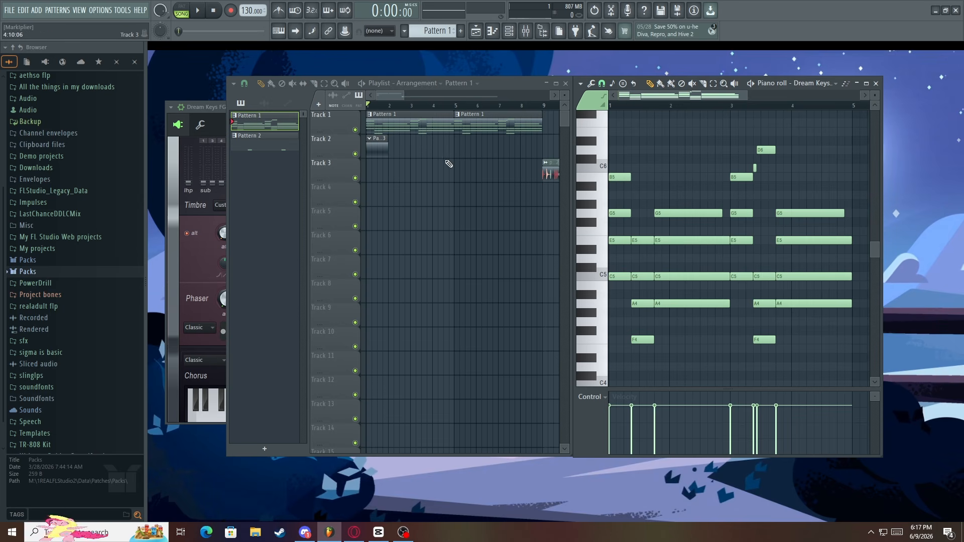
# Move the pacifist - Loop_2 audio clip on Track 3 to the start of the Playlist at bar 1
pyautogui.scroll(-2, 449, 164)
pyautogui.scroll(3, 347, 206)
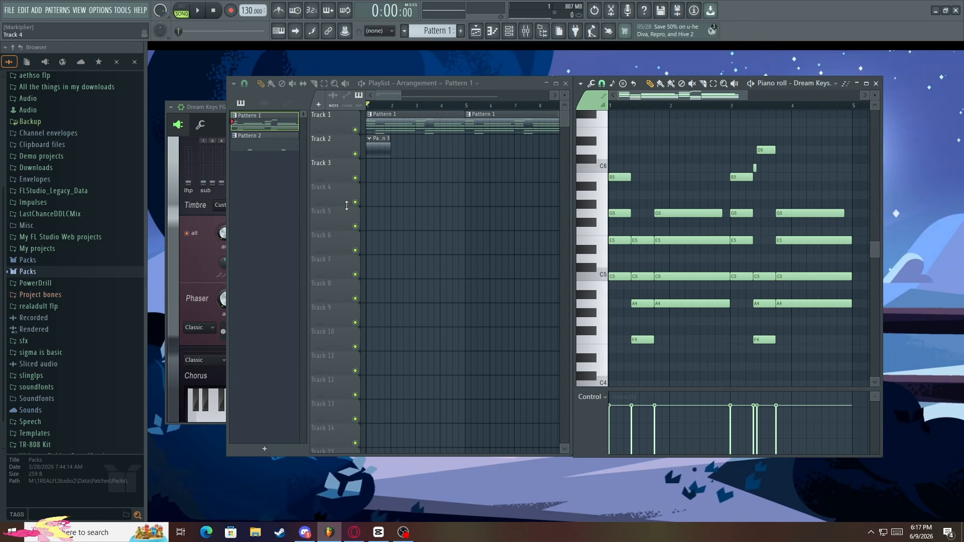
pyautogui.scroll(-1, 347, 206)
pyautogui.scroll(1, 347, 206)
pyautogui.scroll(-1, 346, 206)
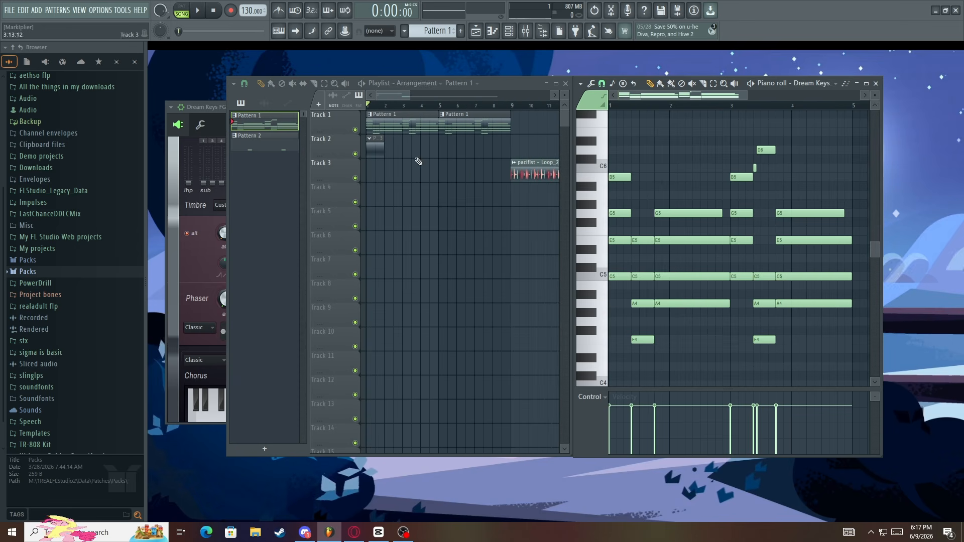
pyautogui.scroll(1, 359, 152)
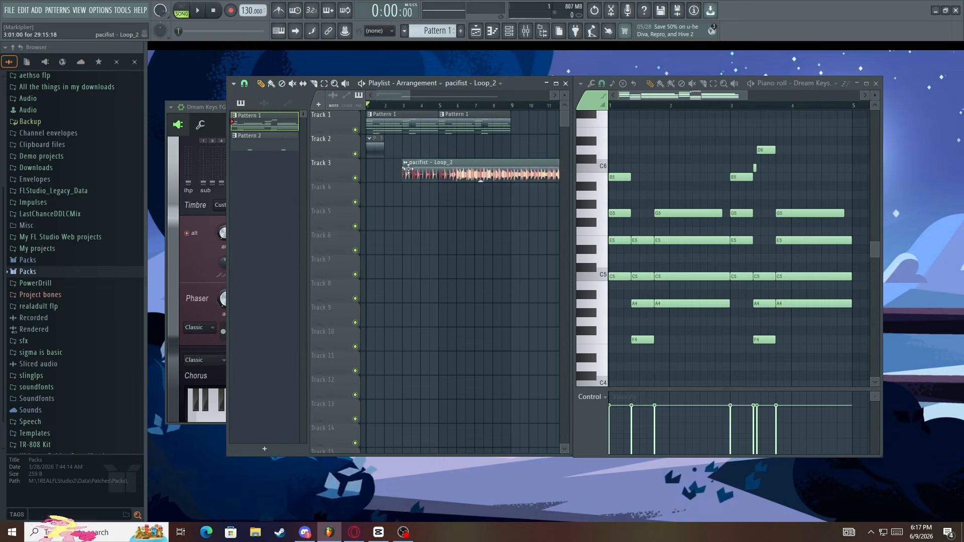
pyautogui.moveTo(408, 171); pyautogui.dragTo(372, 171)
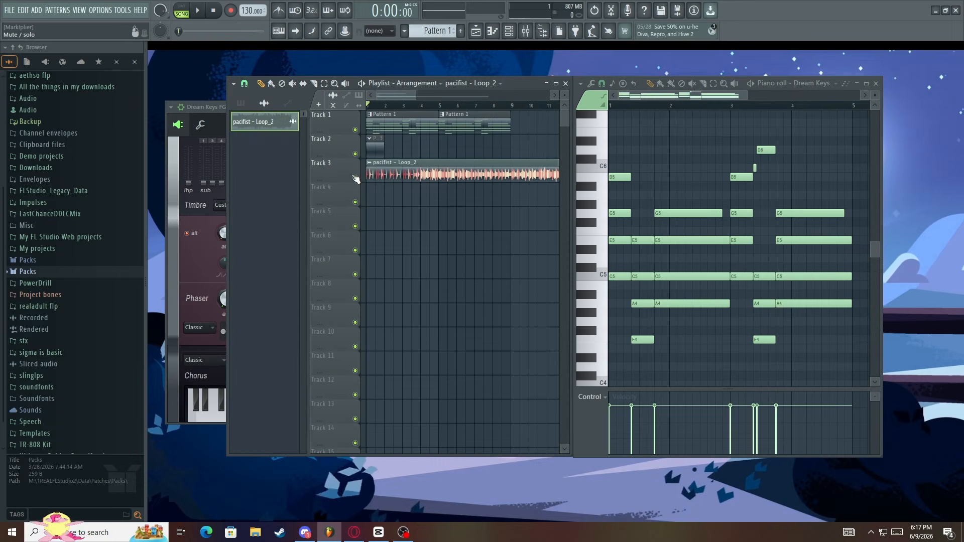
pyautogui.scroll(1, 398, 167)
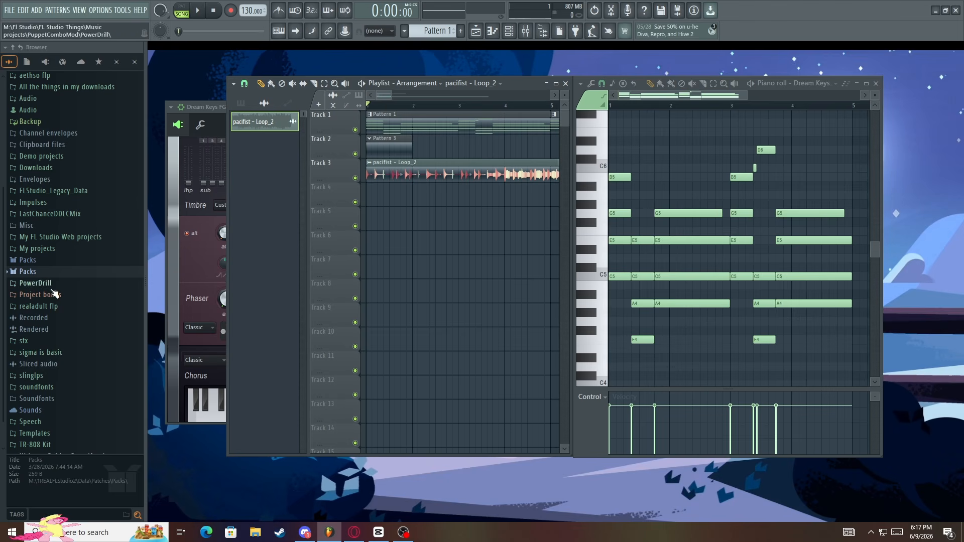
# Open the Kicks folder in the Drums packs and preview several samples, including 808 Kick, Chromo Kick and FPC 3 Kick
pyautogui.click(27, 271)
pyautogui.scroll(-4, 38, 273)
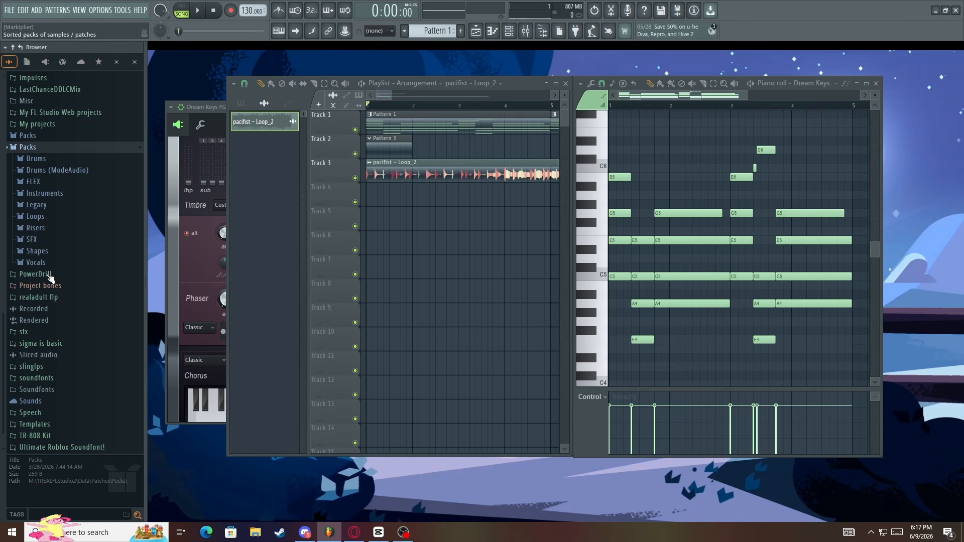
pyautogui.click(50, 158)
pyautogui.click(59, 194)
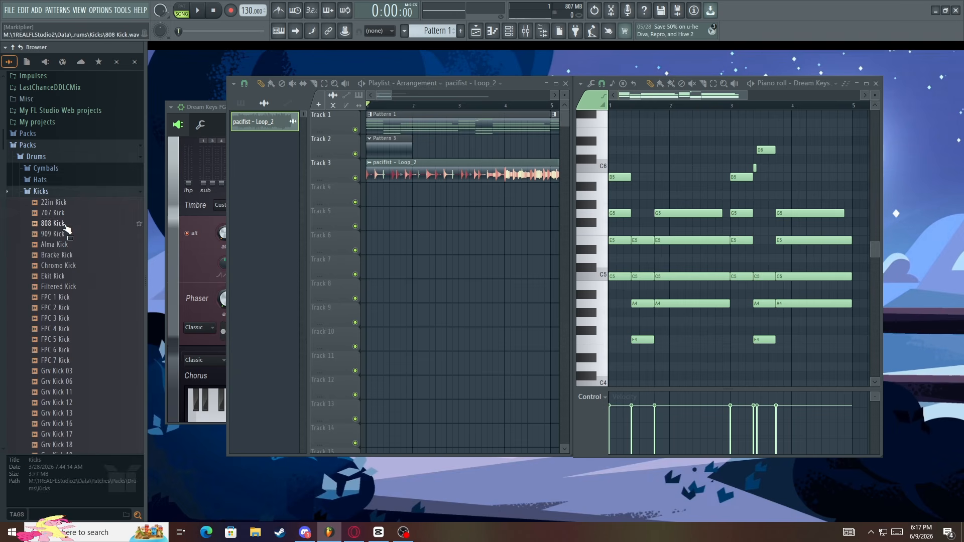
pyautogui.click(65, 225)
pyautogui.click(84, 257)
pyautogui.click(83, 267)
pyautogui.click(80, 280)
pyautogui.click(79, 290)
pyautogui.click(75, 317)
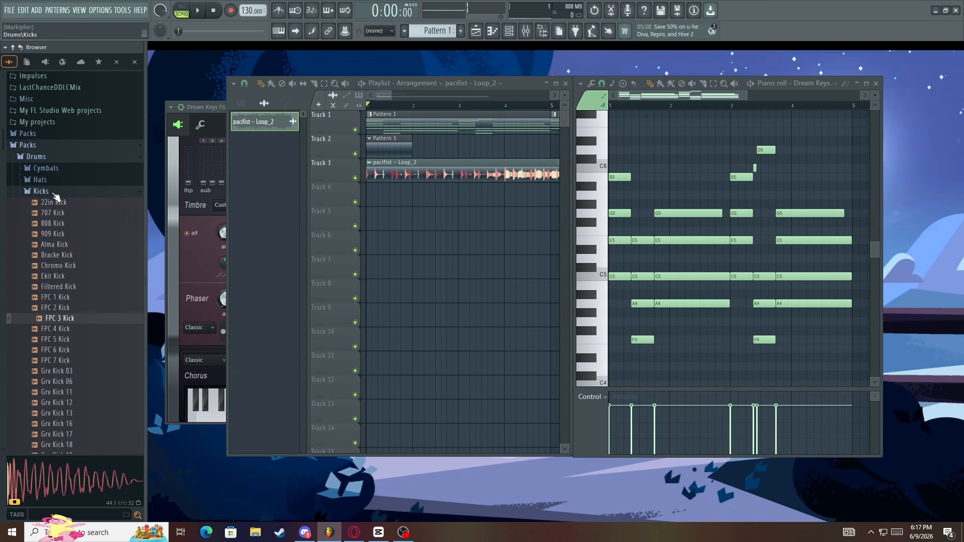
# Close the Kicks folder, preview a few samples in the Hats folder and close it
pyautogui.click(54, 192)
pyautogui.click(54, 181)
pyautogui.click(59, 202)
pyautogui.click(62, 234)
pyautogui.click(61, 253)
pyautogui.click(44, 180)
# Open the Snares folder, preview 707 Rim and 909 Rim, and close the folder
pyautogui.click(64, 238)
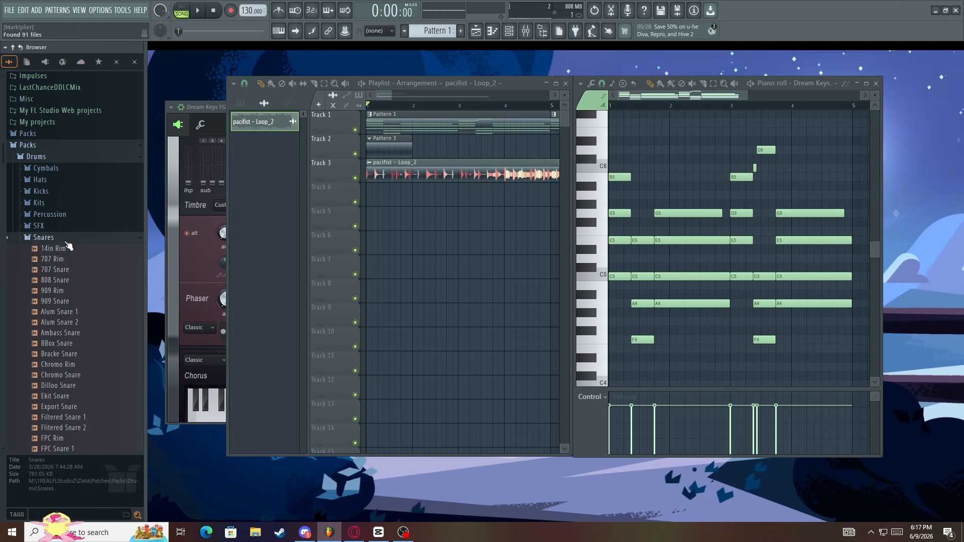
pyautogui.click(66, 260)
pyautogui.click(68, 290)
pyautogui.click(61, 238)
pyautogui.click(61, 238)
# Preview Alma Bram SFX in the SFX folder and collapse the Drums subfolders
pyautogui.click(62, 228)
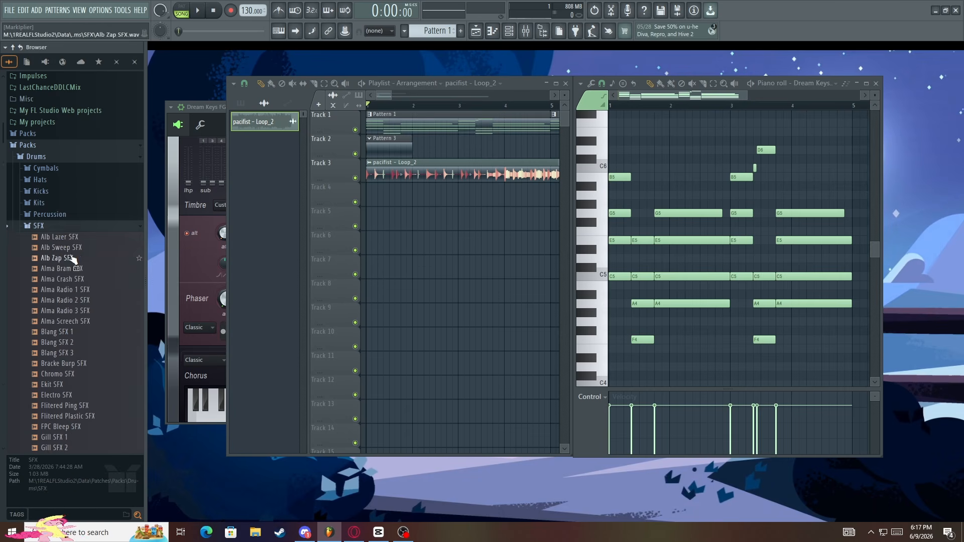
pyautogui.click(74, 268)
pyautogui.click(71, 228)
pyautogui.click(66, 238)
pyautogui.click(70, 218)
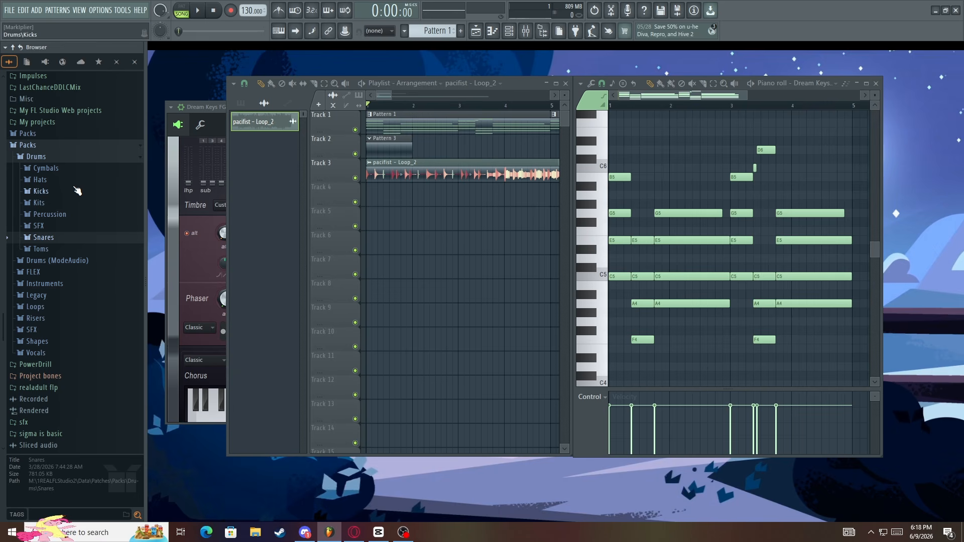
# Open the Edison audio editor and clear the pacifist sample from it
pyautogui.moveTo(391, 99); pyautogui.dragTo(445, 93)
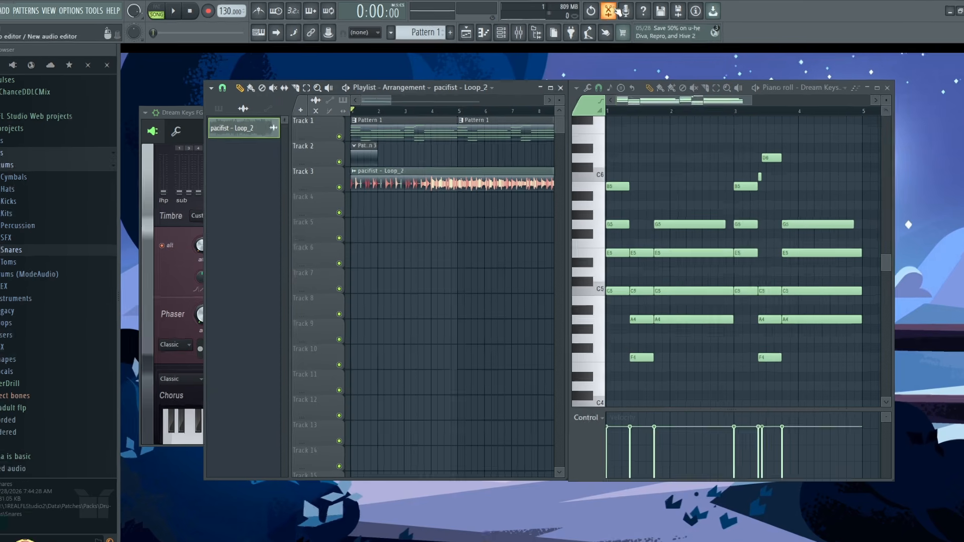
pyautogui.click(611, 11)
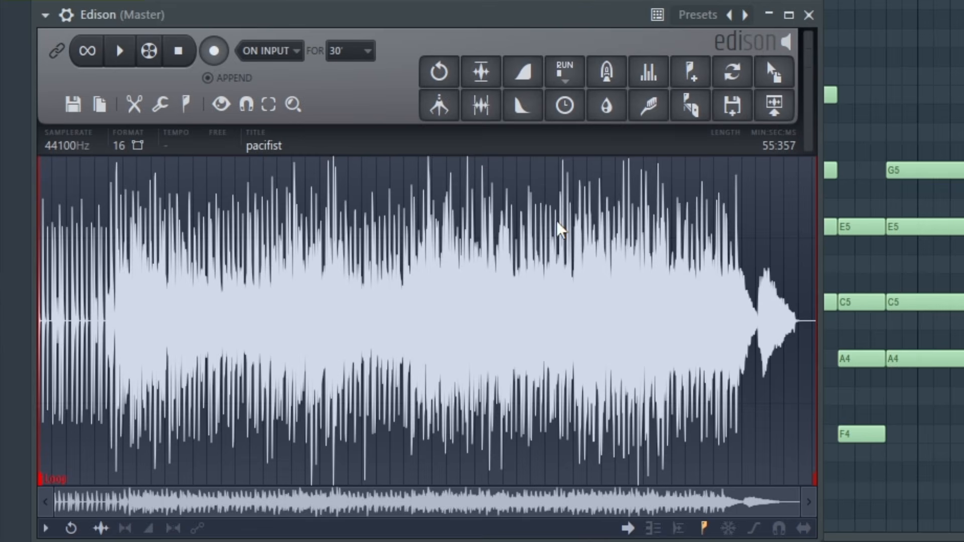
pyautogui.rightClick(354, 181)
pyautogui.moveTo(390, 243)
pyautogui.click(460, 345)
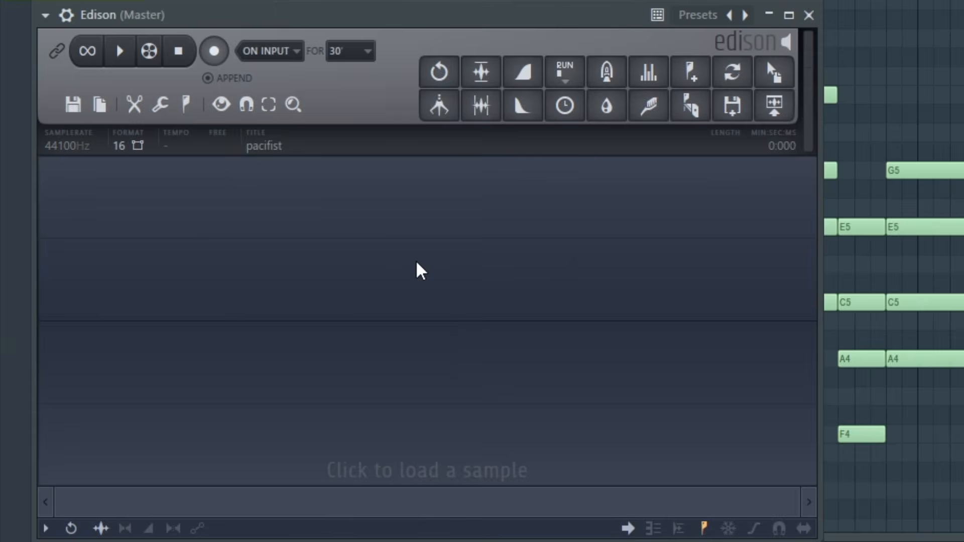
# Load the pacifist sample into Edison and send it to the Playlist
pyautogui.click(417, 270)
pyautogui.click(573, 345)
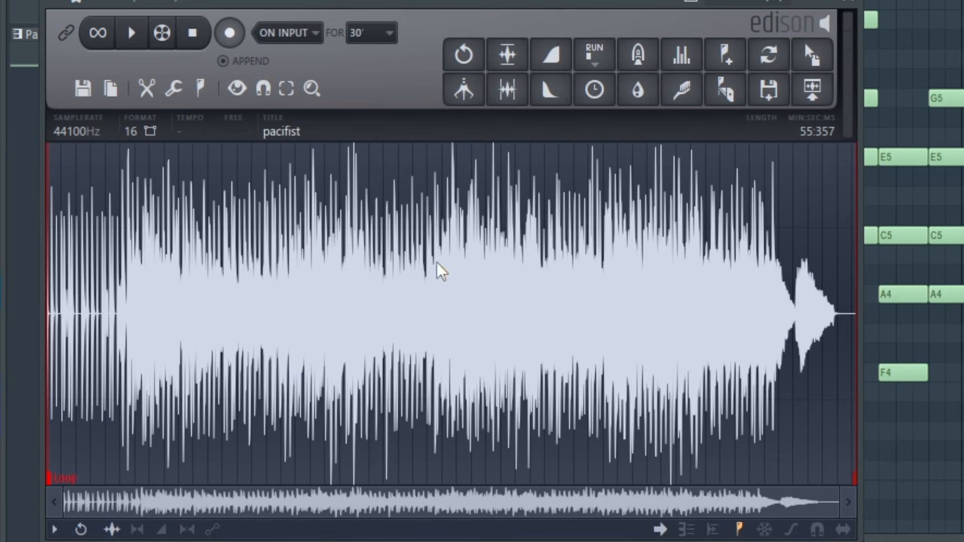
pyautogui.click(806, 100)
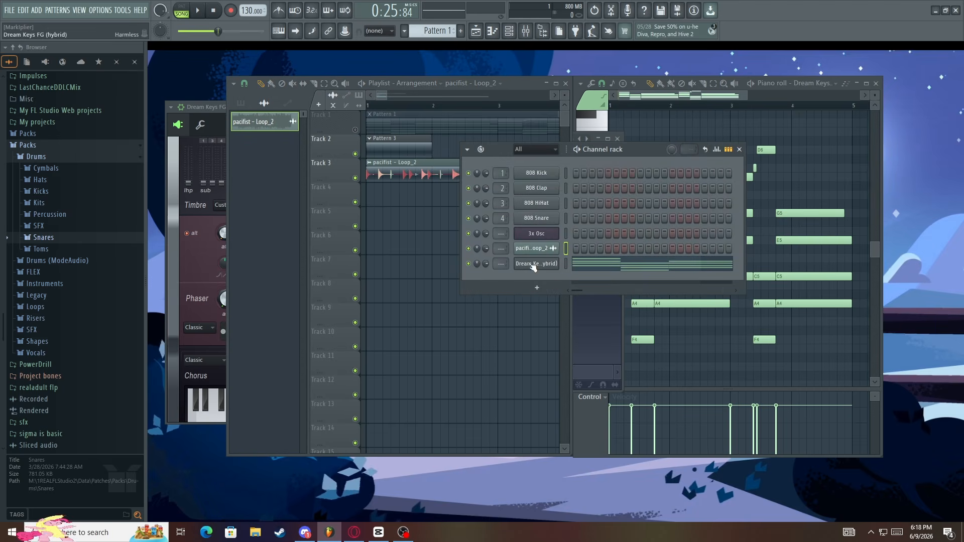
# Add the 707 Kick sample from the Kicks folder to the Channel rack and as an audio clip on Track 4
pyautogui.click(41, 191)
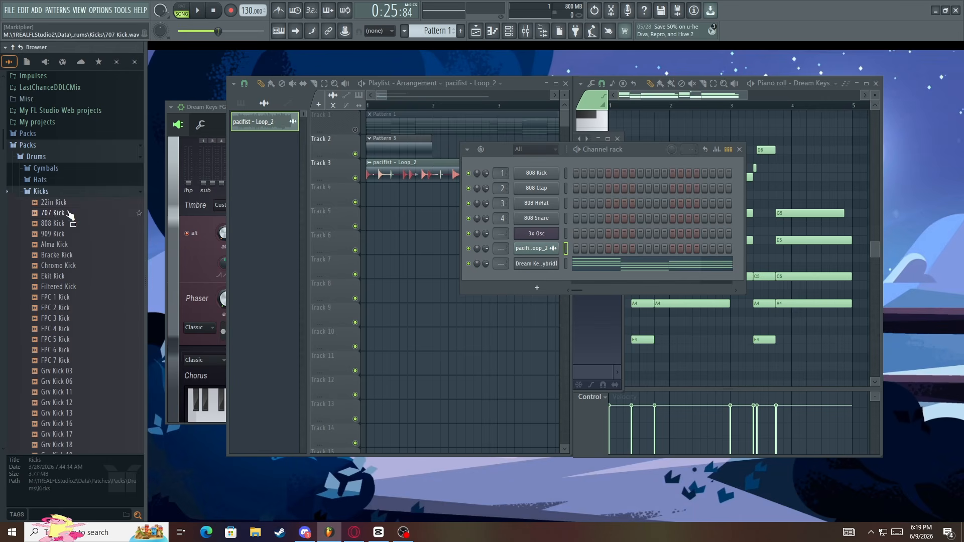
pyautogui.moveTo(57, 212); pyautogui.dragTo(513, 273)
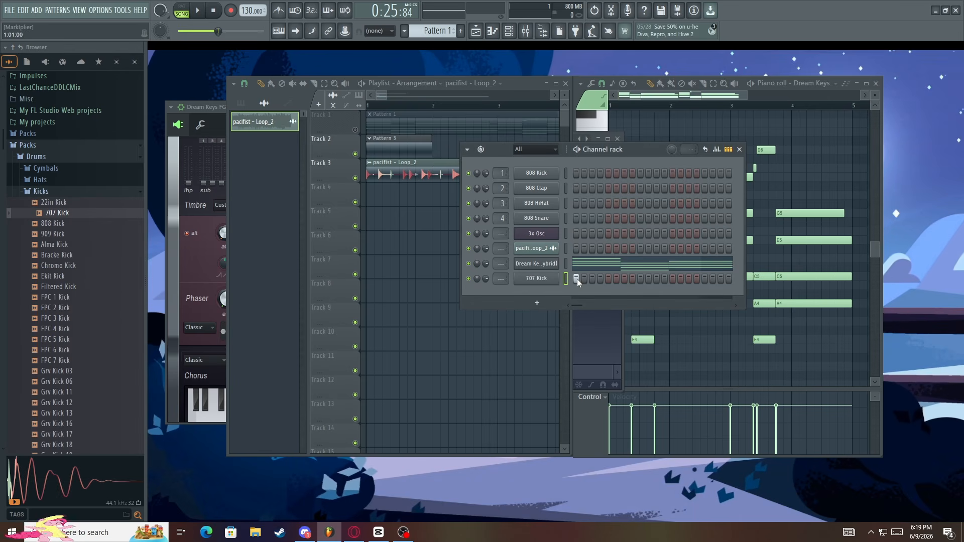
pyautogui.moveTo(574, 281); pyautogui.dragTo(385, 189)
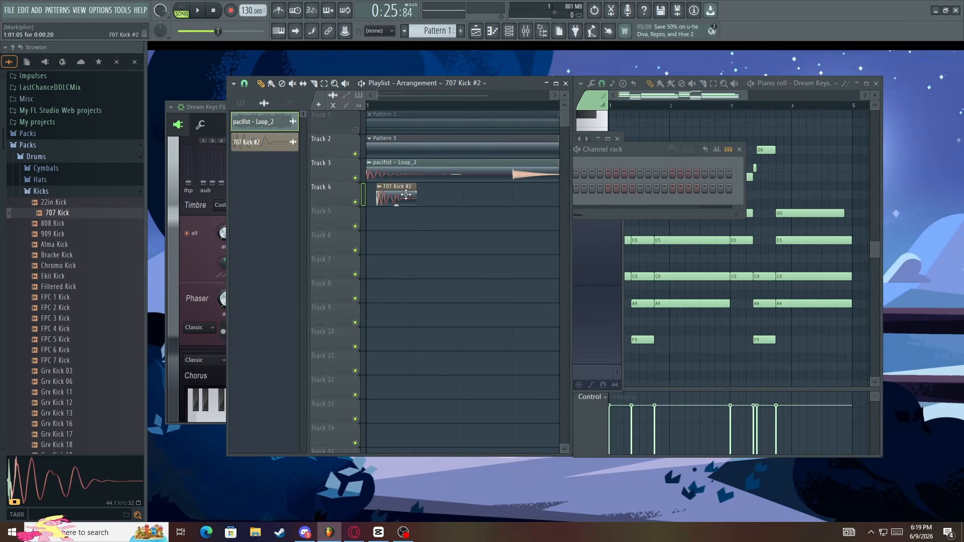
# Delete the 707 Kick #2 clip from Track 4 and return the playhead to the start of the song
pyautogui.rightClick(372, 200)
pyautogui.scroll(-1, 380, 202)
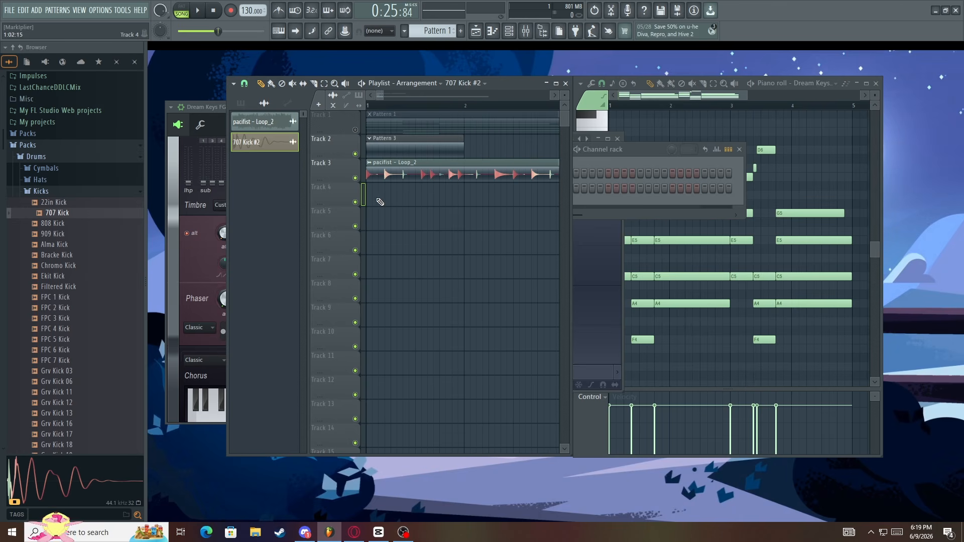
pyautogui.scroll(-2, 378, 124)
pyautogui.click(371, 106)
pyautogui.scroll(2, 362, 158)
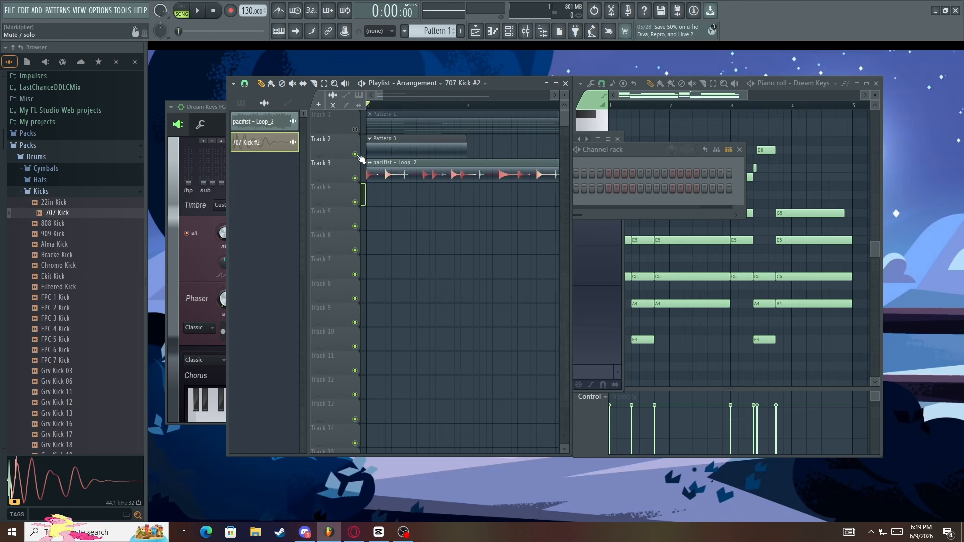
# Place 707 Kick #2 clips on the four beats of bar 1 on Track 3, replacing the pacifist loop
pyautogui.scroll(-2, 363, 156)
pyautogui.scroll(-3, 363, 156)
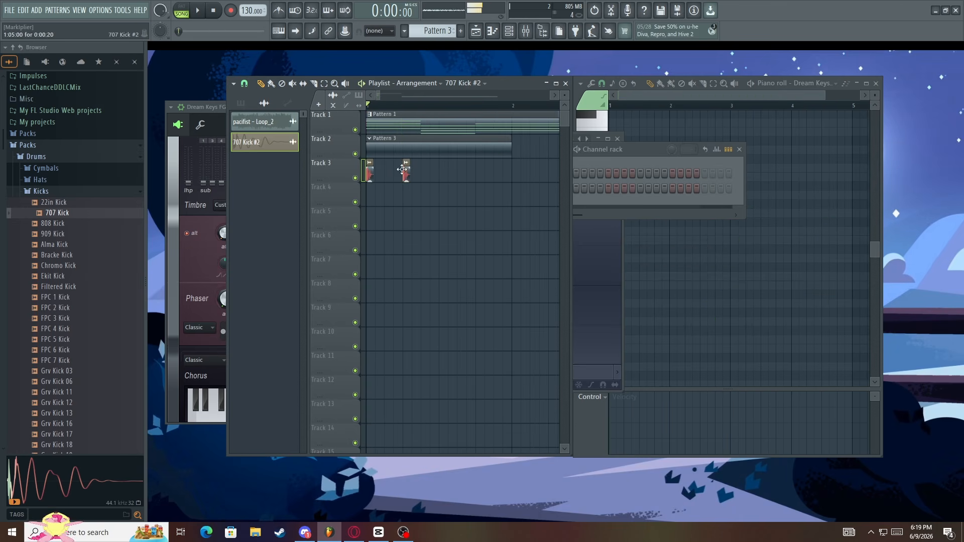
pyautogui.press('space')
pyautogui.click(443, 173)
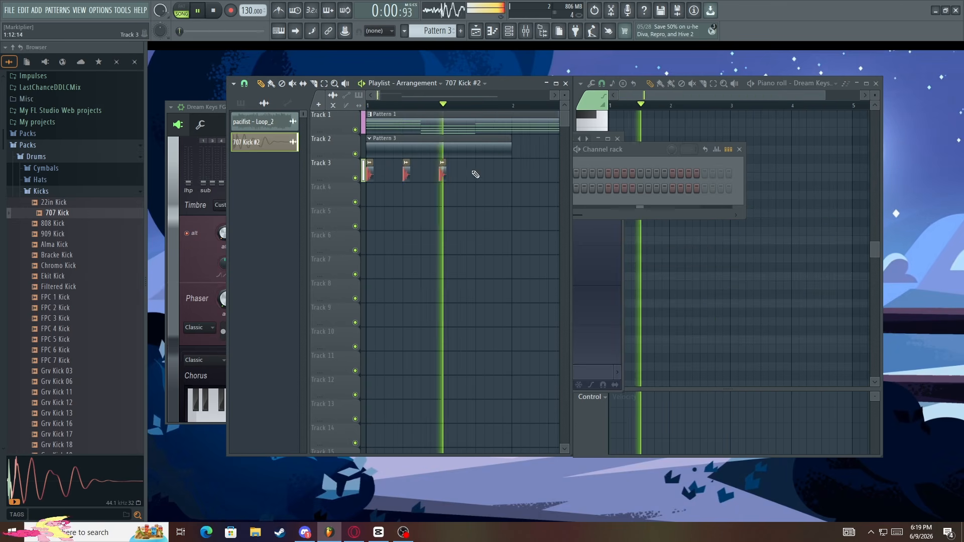
pyautogui.click(477, 173)
# Continue the 707 Kick #2 clips on every beat of bar 2 on Track 3 and play the arrangement
pyautogui.scroll(-1, 438, 178)
pyautogui.press('space')
pyautogui.scroll(-2, 437, 182)
pyautogui.scroll(1, 442, 179)
pyautogui.click(453, 173)
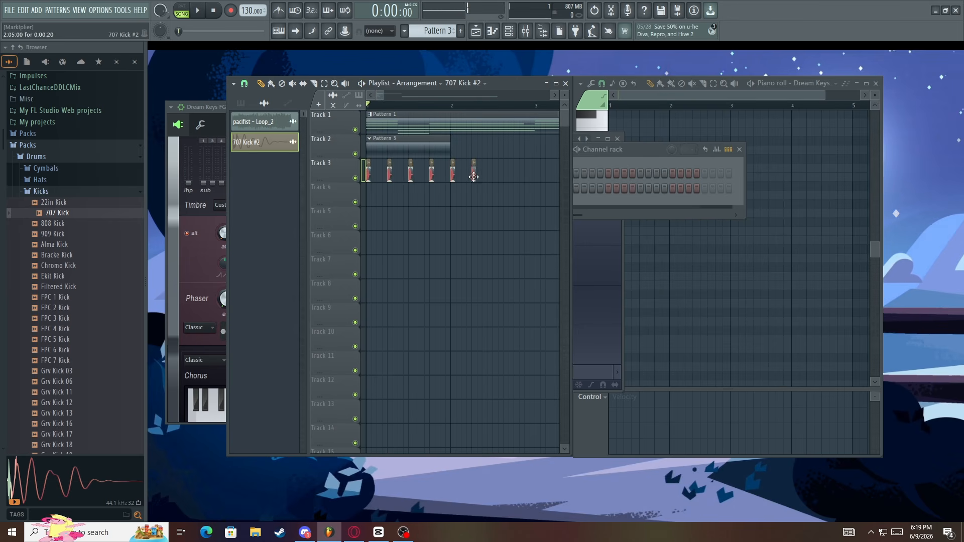
pyautogui.press('space')
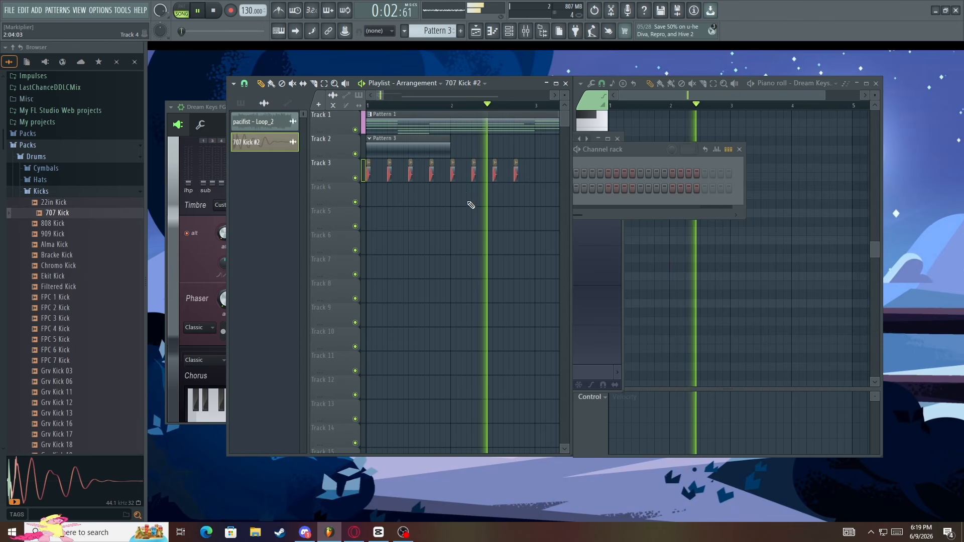
pyautogui.press('space')
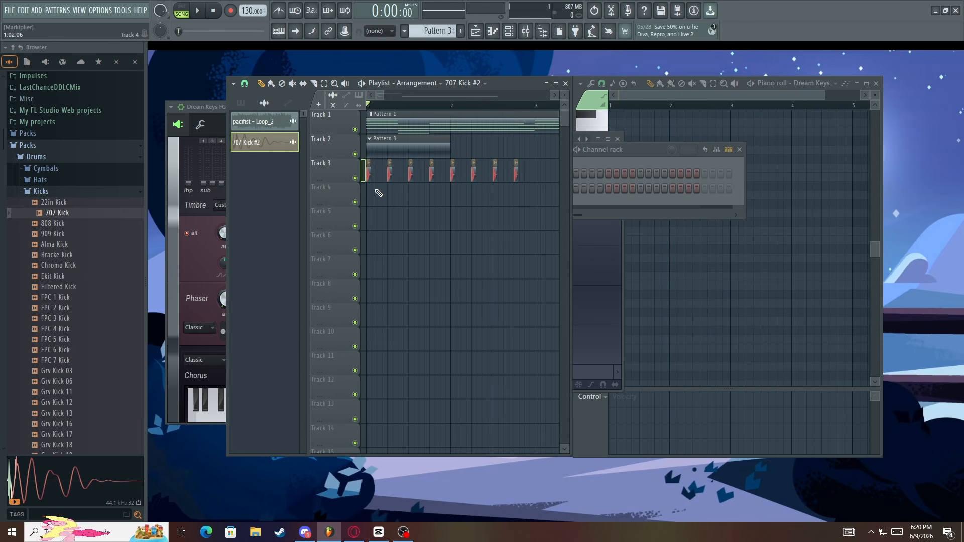
# Delete the Pattern 3 clip from Track 2
pyautogui.scroll(-2, 397, 186)
pyautogui.rightClick(379, 145)
pyautogui.scroll(2, 362, 160)
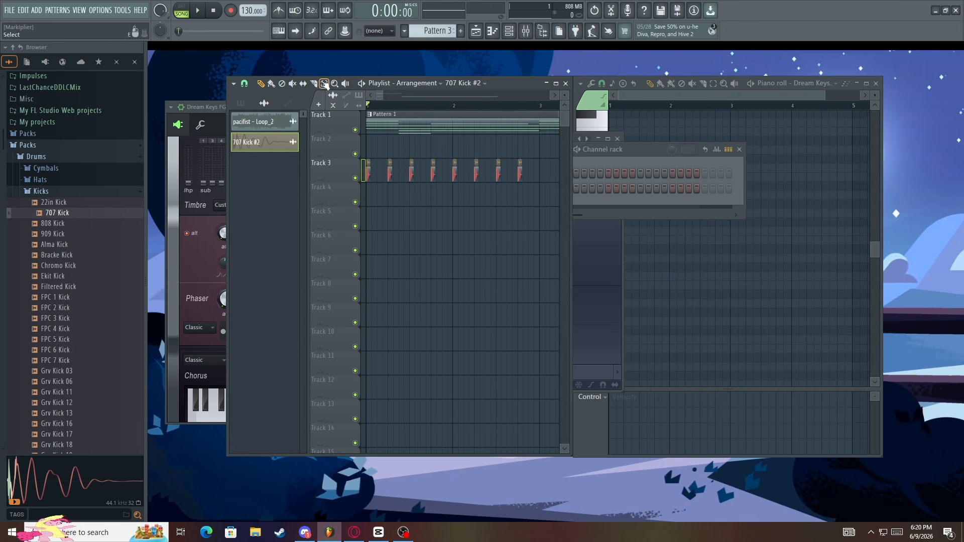
# Select the eight kick clips on Track 3, duplicate them into bars 3 and 4, and play the arrangement
pyautogui.scroll(-2, 470, 168)
pyautogui.moveTo(485, 169); pyautogui.dragTo(362, 175)
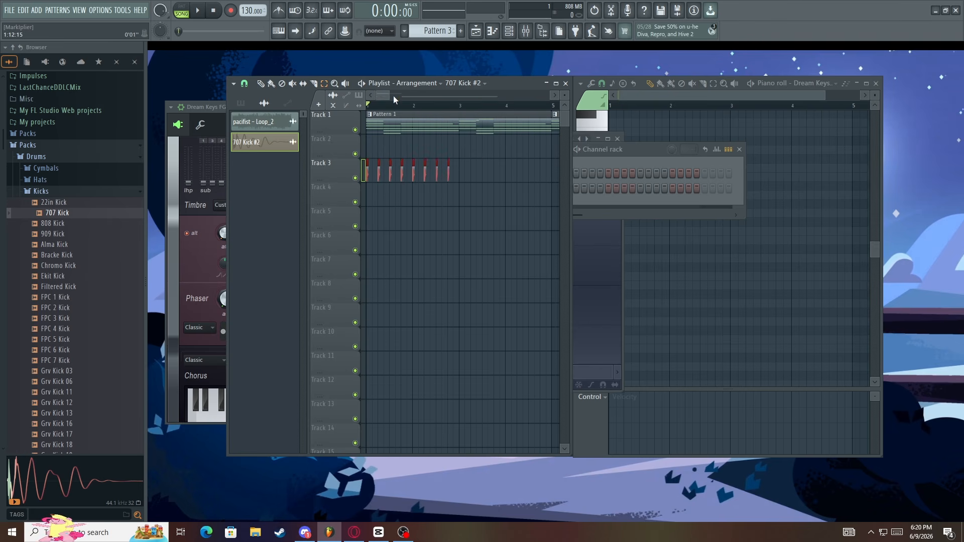
pyautogui.moveTo(385, 95); pyautogui.dragTo(378, 97)
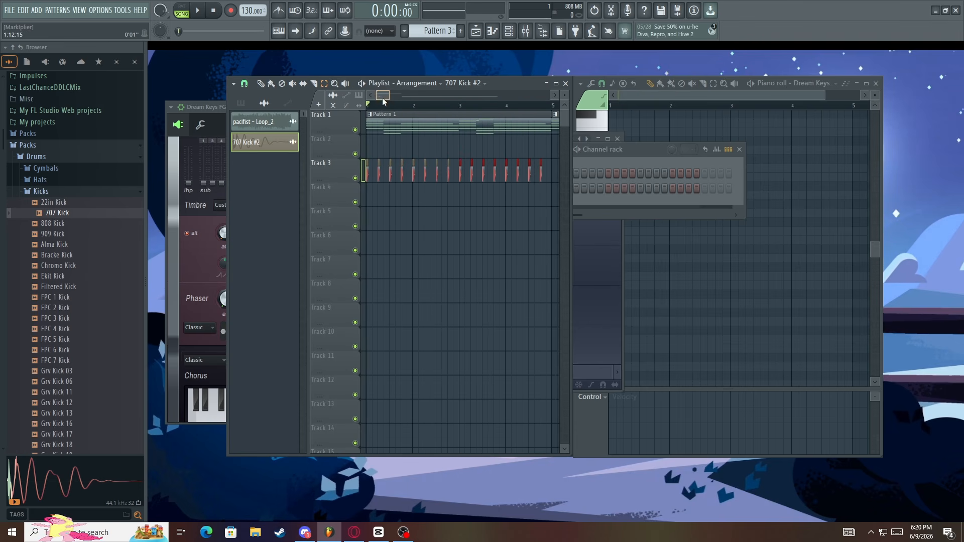
pyautogui.press('space')
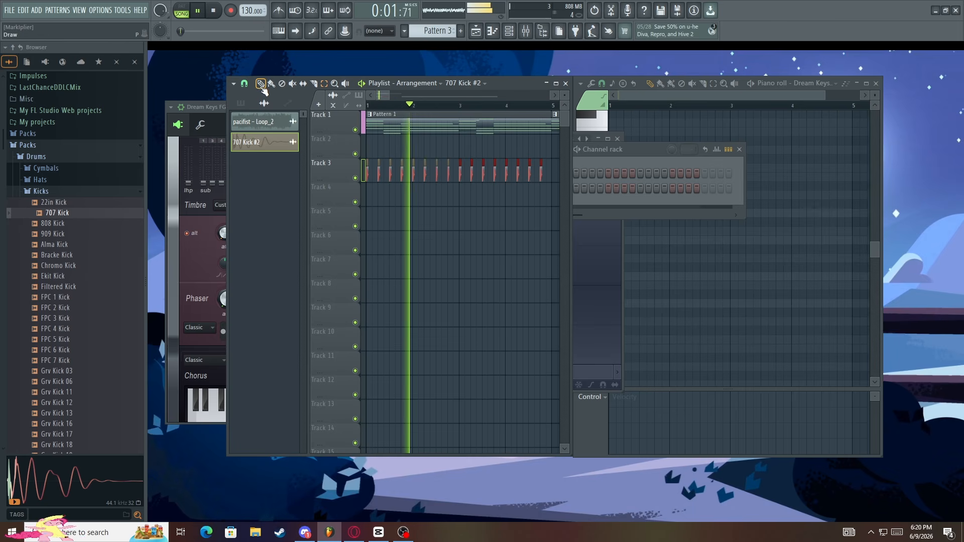
pyautogui.press('space')
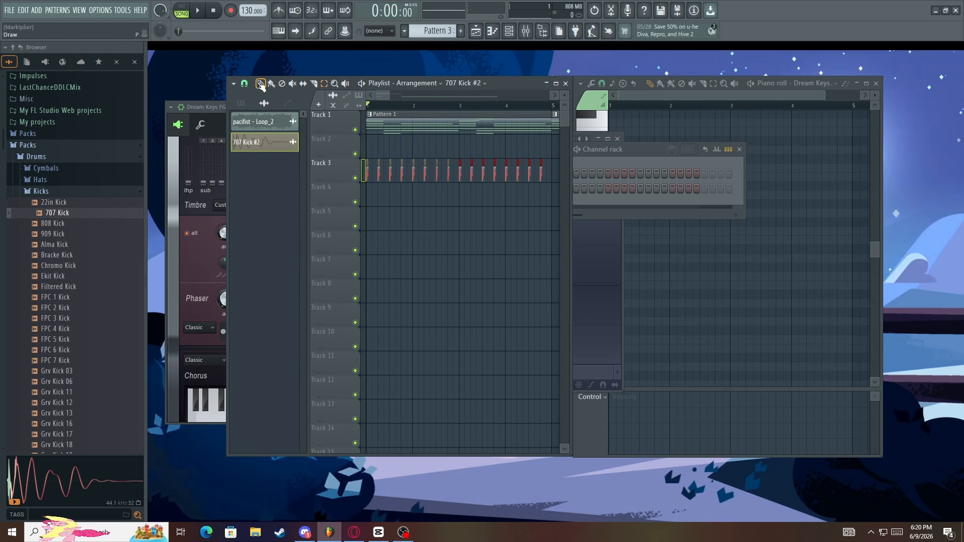
# Undo the duplication of the kick clips and display the project's undo history
pyautogui.click(595, 12)
pyautogui.rightClick(595, 12)
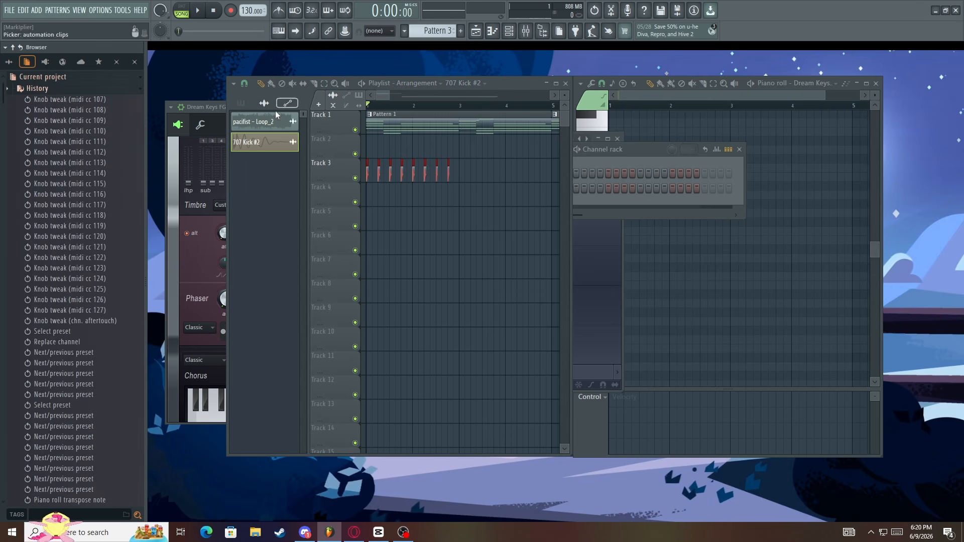
# Restore the project history to the Playlist paste entry, and step it back to the last Playlist delete clip entry
pyautogui.scroll(-15, 65, 268)
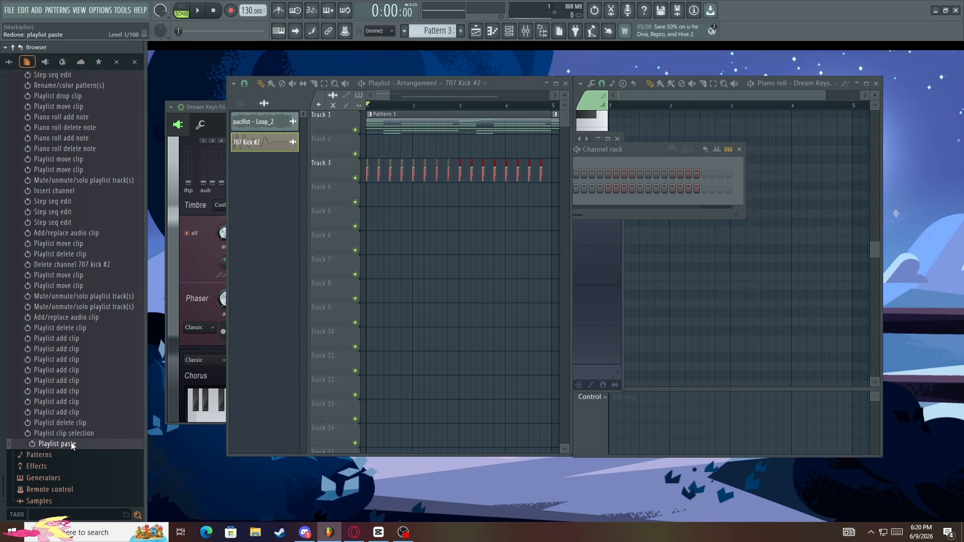
pyautogui.click(66, 445)
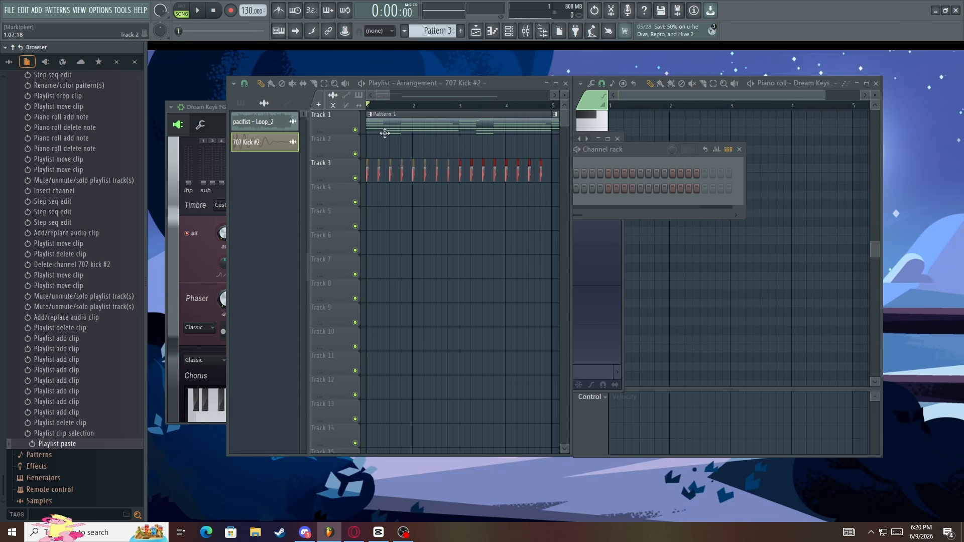
pyautogui.click(65, 432)
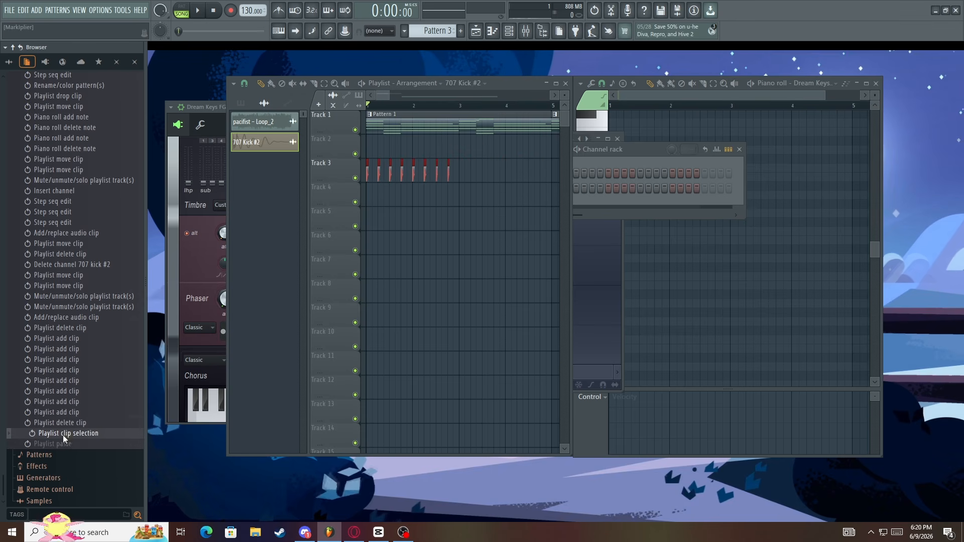
pyautogui.click(78, 425)
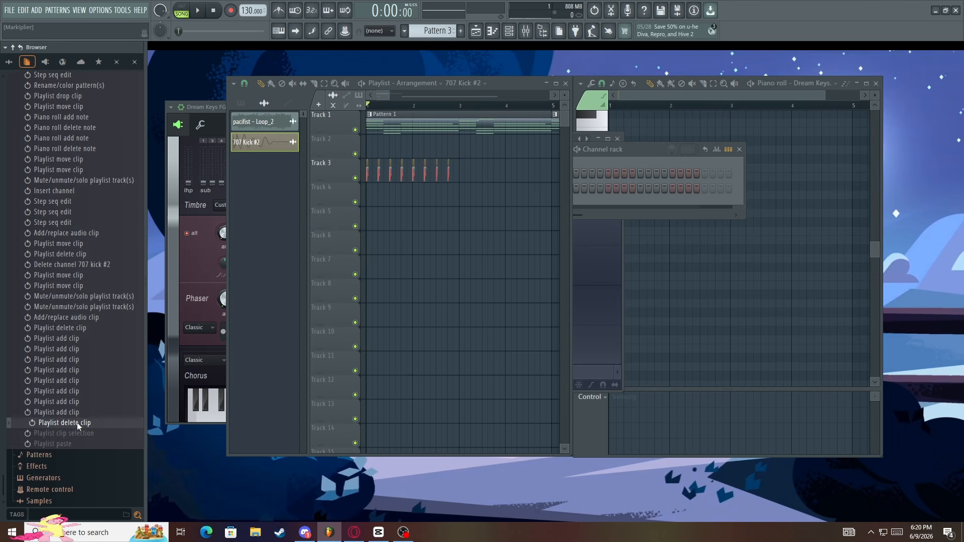
# List the patterns in the Playlist picker, collapse the project history, and return the browser to the Kicks samples
pyautogui.click(240, 103)
pyautogui.scroll(20, 77, 129)
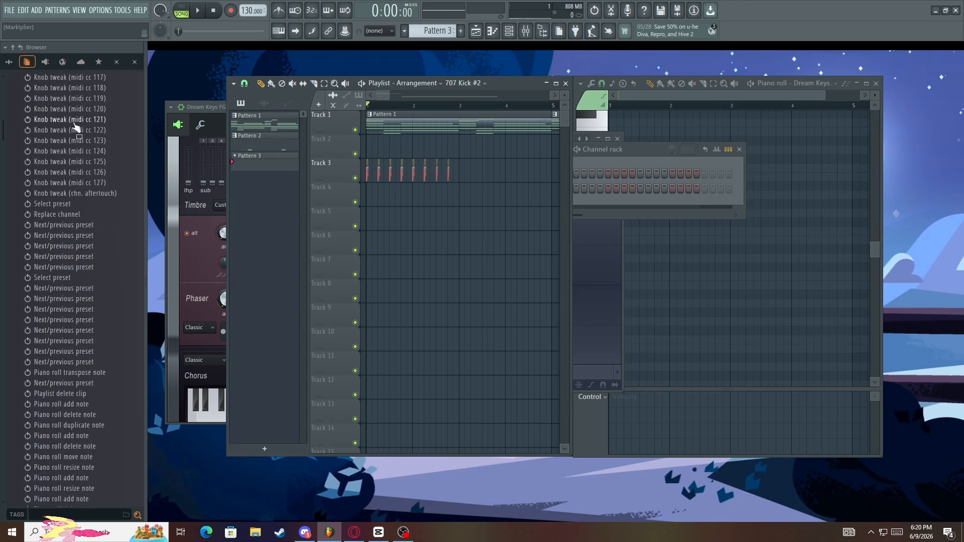
pyautogui.click(45, 90)
pyautogui.click(26, 62)
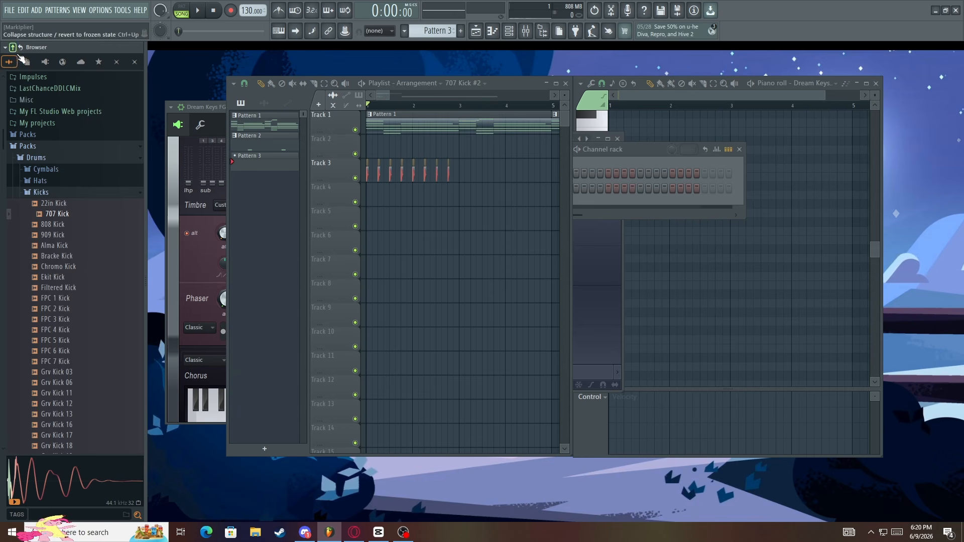
pyautogui.click(27, 61)
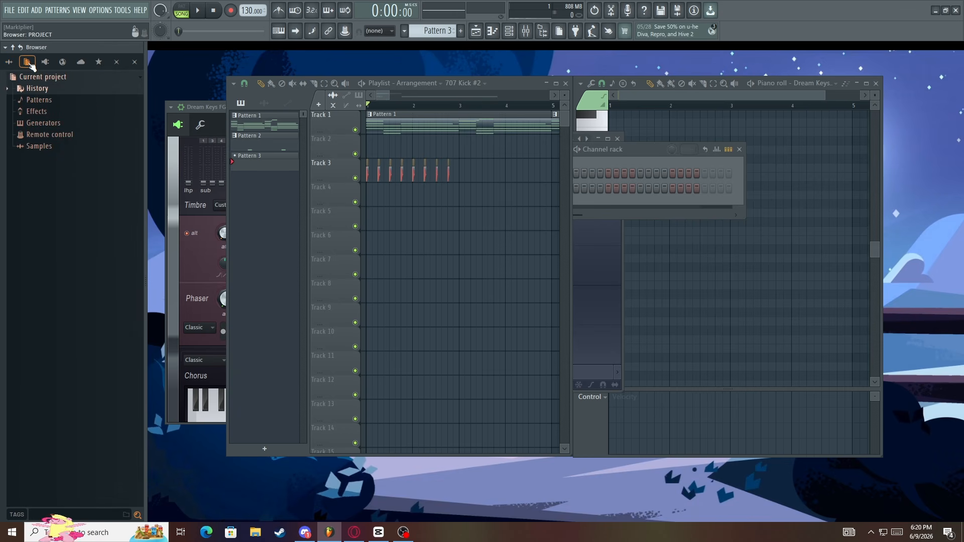
pyautogui.click(9, 62)
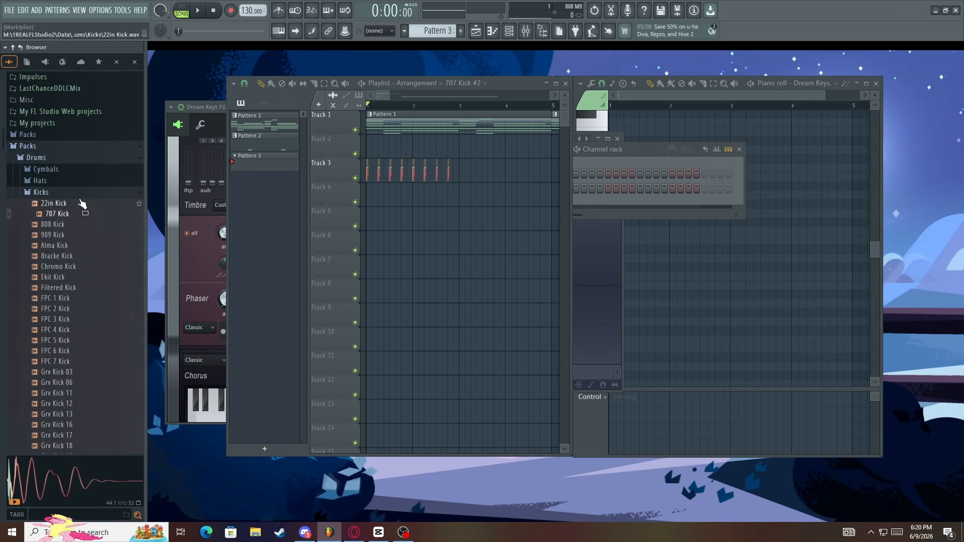
pyautogui.scroll(5, 79, 171)
pyautogui.scroll(-5, 79, 172)
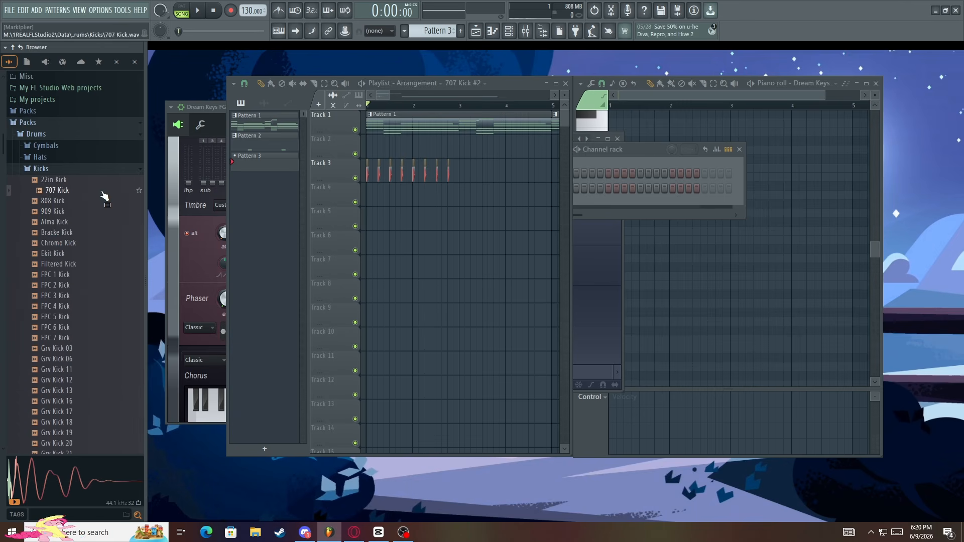
# Open the channel settings of the first 707 Kick #2 clip on Track 3
pyautogui.click(377, 96)
pyautogui.scroll(-1, 371, 142)
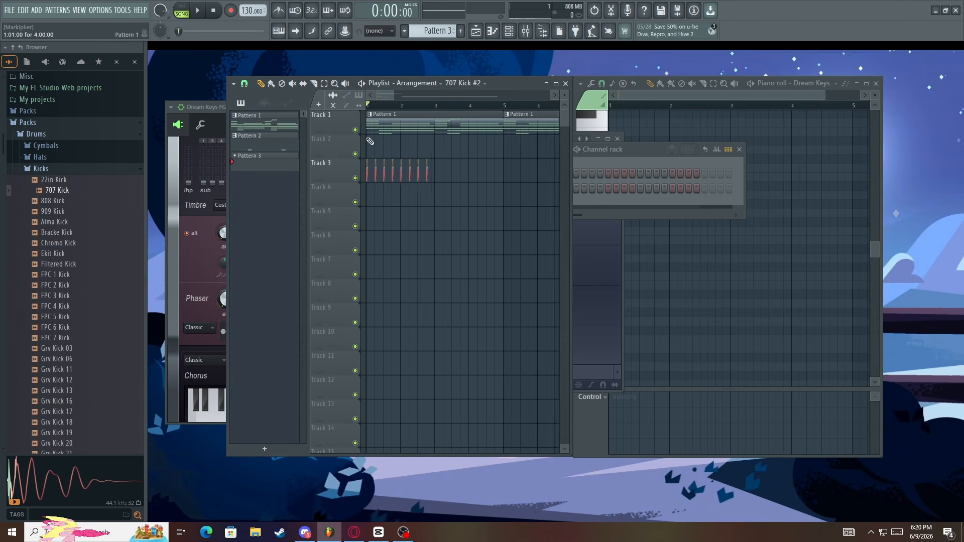
pyautogui.press('space')
pyautogui.scroll(5, 371, 162)
pyautogui.press('space')
pyautogui.scroll(4, 356, 168)
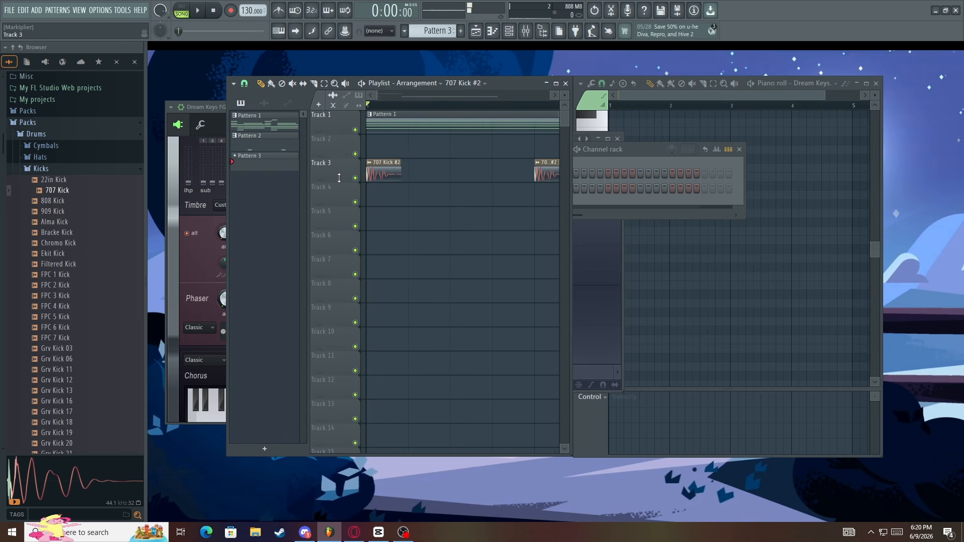
pyautogui.doubleClick(395, 163)
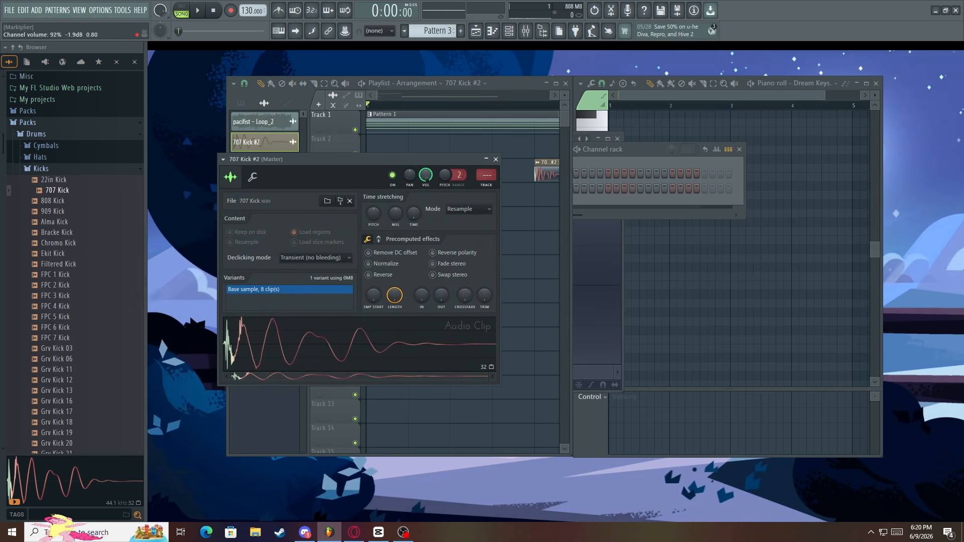
# Try raising the 707 Kick #2 channel pitch to +200 cents during playback, and restore the pitch
pyautogui.press('space')
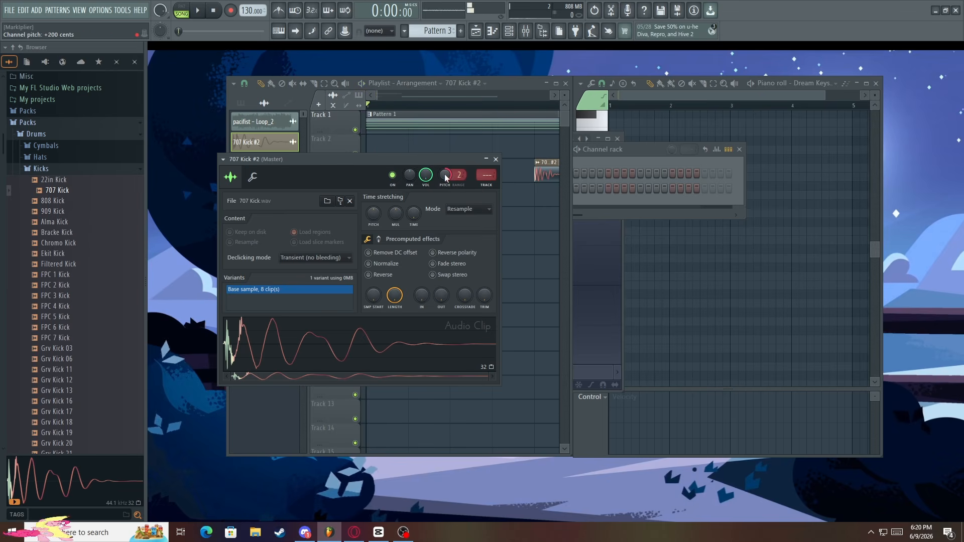
pyautogui.press('space')
# Reverse the 707 Kick #2 sample, play the arrangement, and turn Reverse off again
pyautogui.press('space')
pyautogui.moveTo(447, 174); pyautogui.dragTo(447, 191)
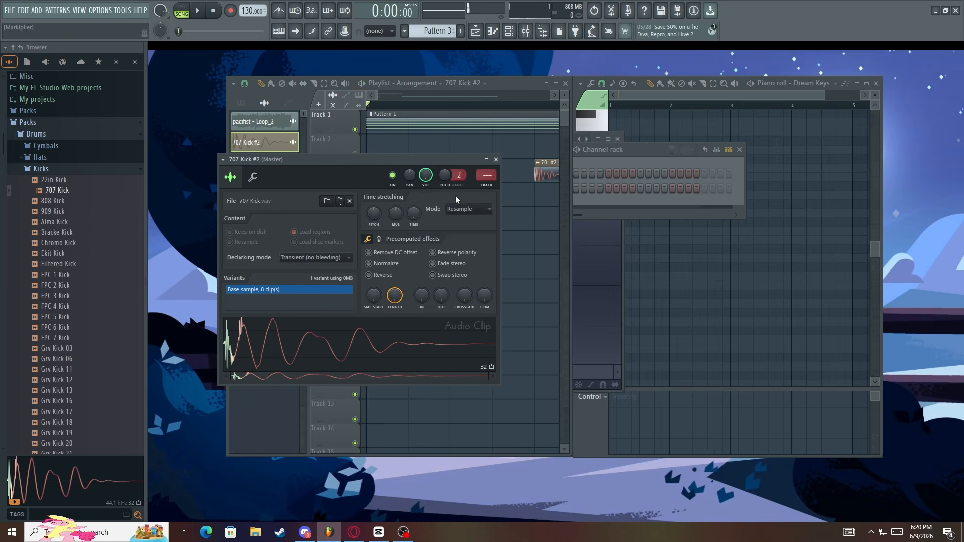
pyautogui.click(380, 265)
pyautogui.click(379, 276)
pyautogui.press('space')
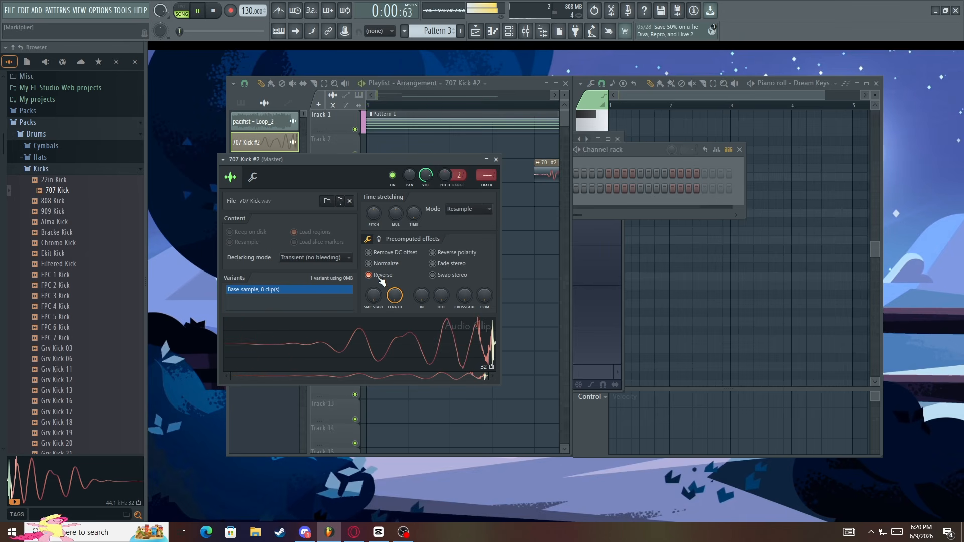
pyautogui.click(380, 277)
# Try a later sample start for the 707 Kick #2 clips and play the arrangement
pyautogui.press('space')
pyautogui.moveTo(374, 295); pyautogui.dragTo(374, 288)
pyautogui.press('space')
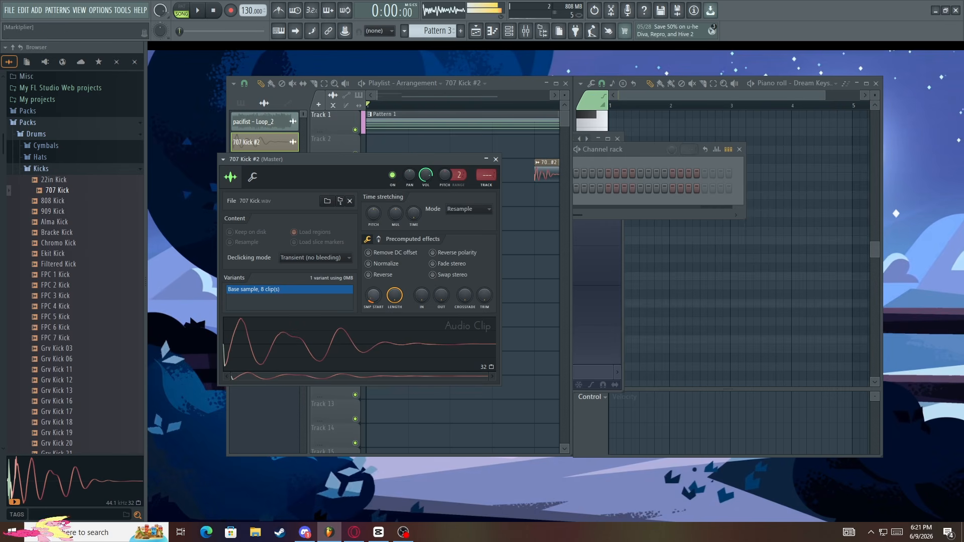
pyautogui.moveTo(397, 296); pyautogui.dragTo(422, 298)
# Set the 707 Kick #2 quick fade out to 44%, play the arrangement, and close the channel settings
pyautogui.press('space')
pyautogui.moveTo(442, 295); pyautogui.dragTo(442, 274)
pyautogui.press('space')
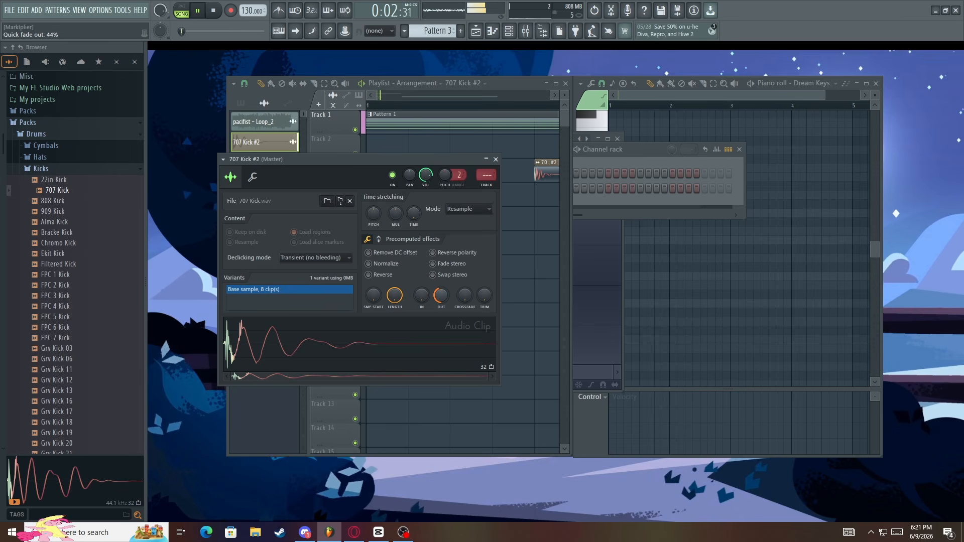
pyautogui.press('space')
pyautogui.click(496, 159)
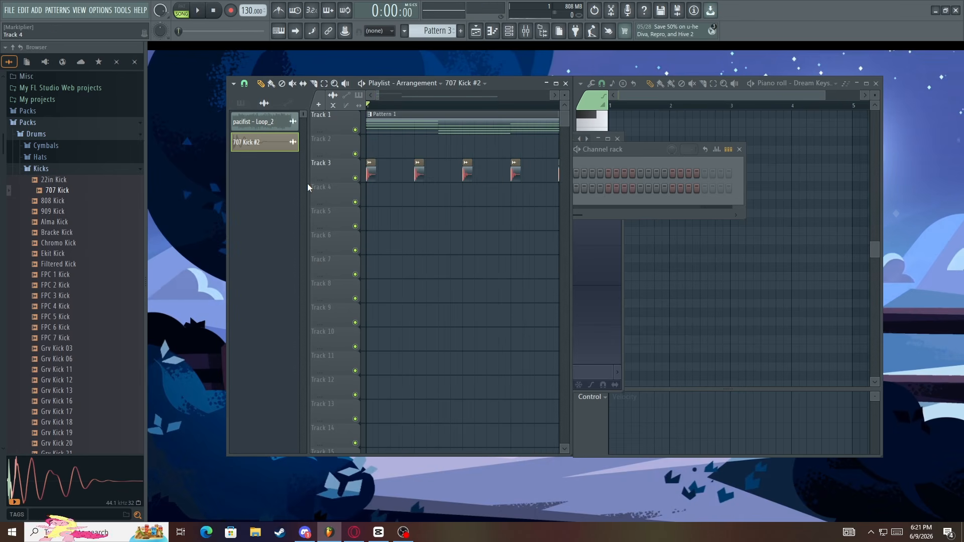
pyautogui.scroll(4, 308, 183)
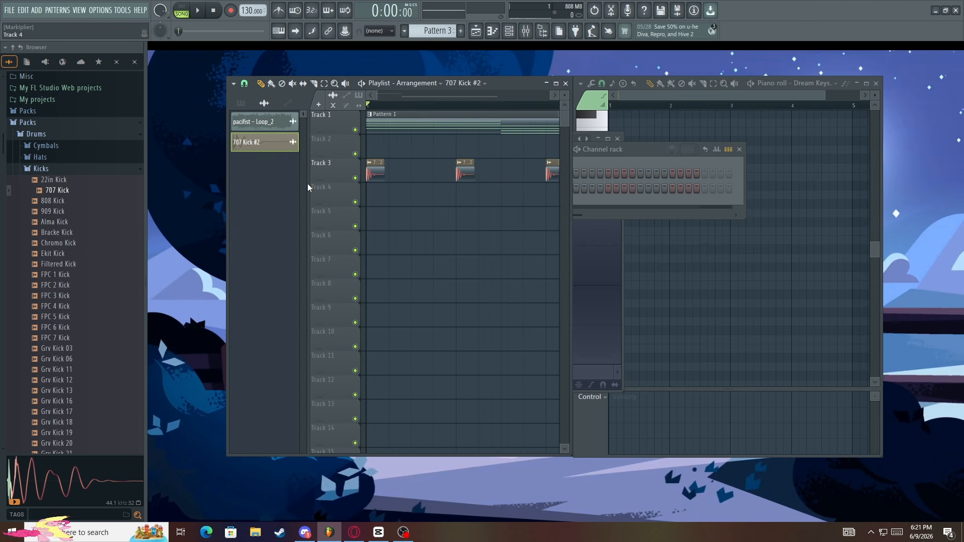
pyautogui.scroll(-1, 307, 183)
pyautogui.scroll(2, 308, 183)
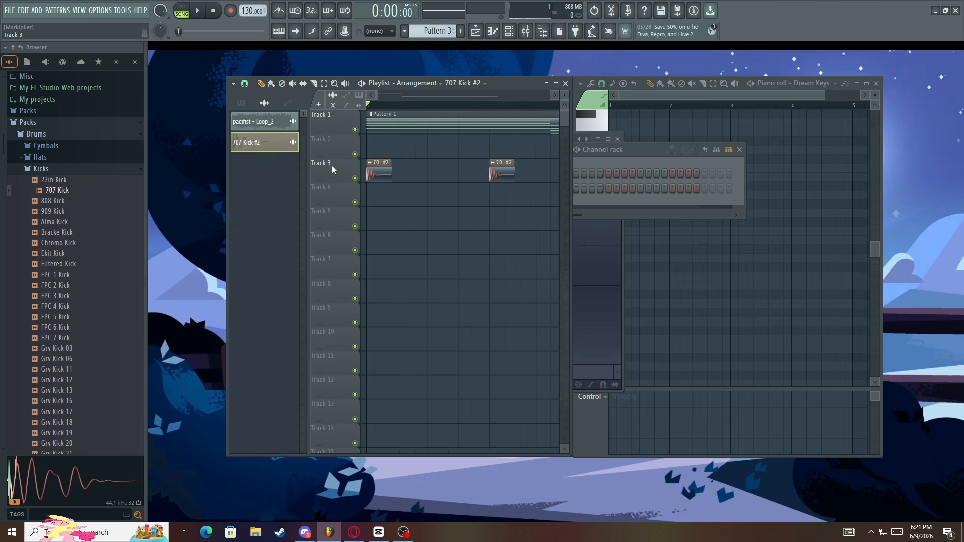
pyautogui.scroll(-3, 333, 160)
pyautogui.scroll(-1, 333, 160)
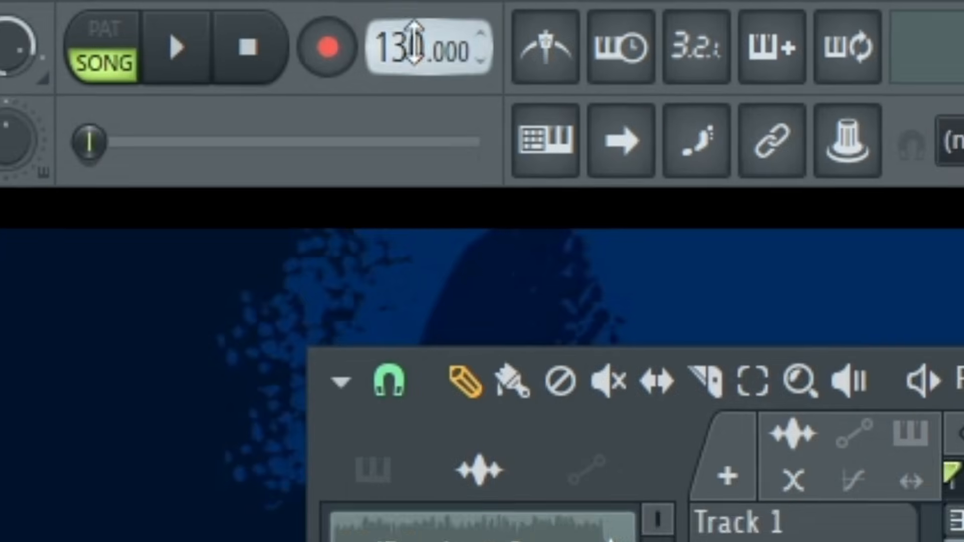
# Raise the project tempo to 200 BPM, play the arrangement, and bring the tempo back down
pyautogui.moveTo(252, 10); pyautogui.dragTo(251, 44)
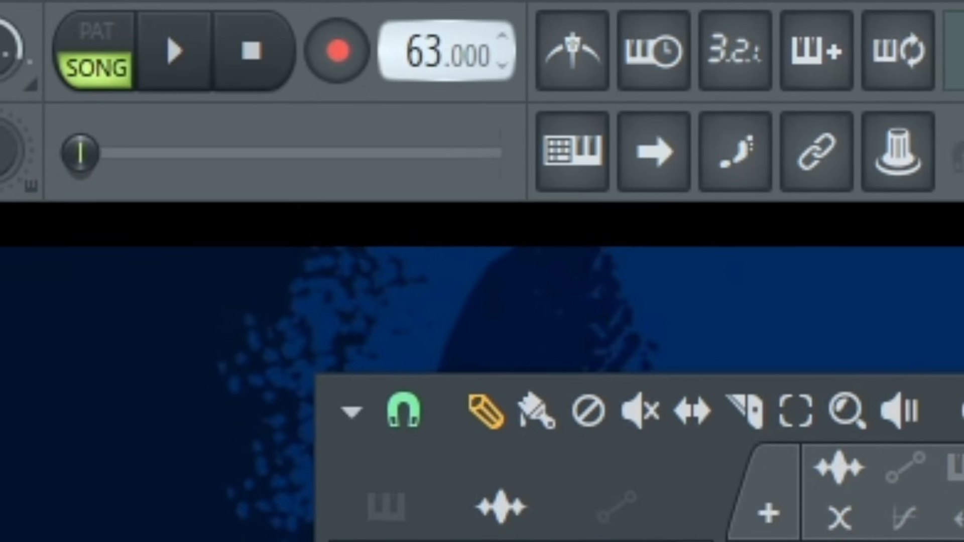
pyautogui.moveTo(427, 215); pyautogui.dragTo(427, 67)
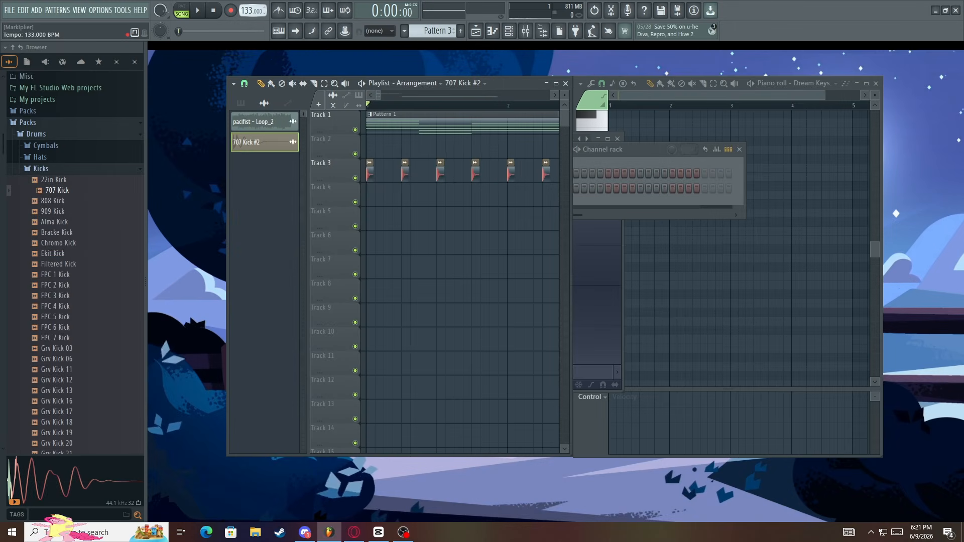
pyautogui.moveTo(252, 10); pyautogui.dragTo(252, 5)
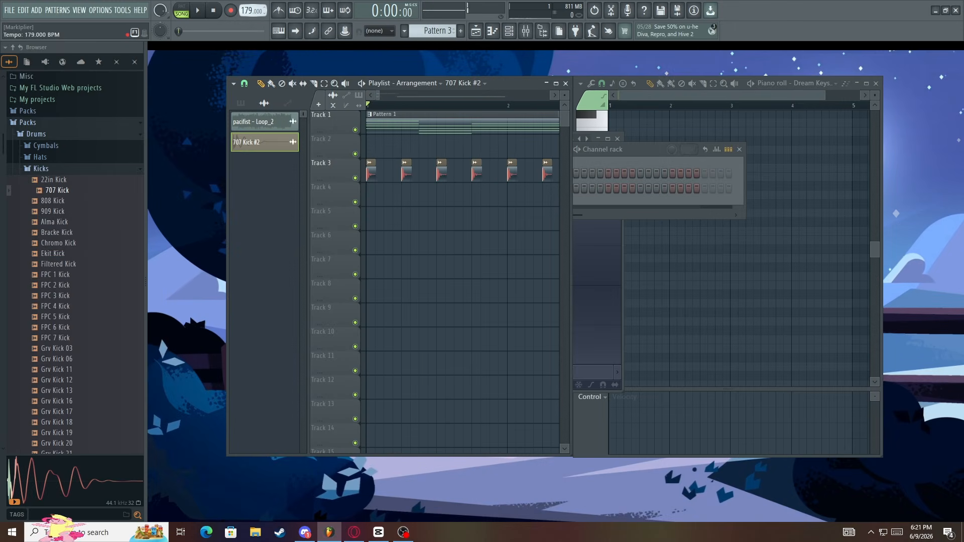
pyautogui.press('space')
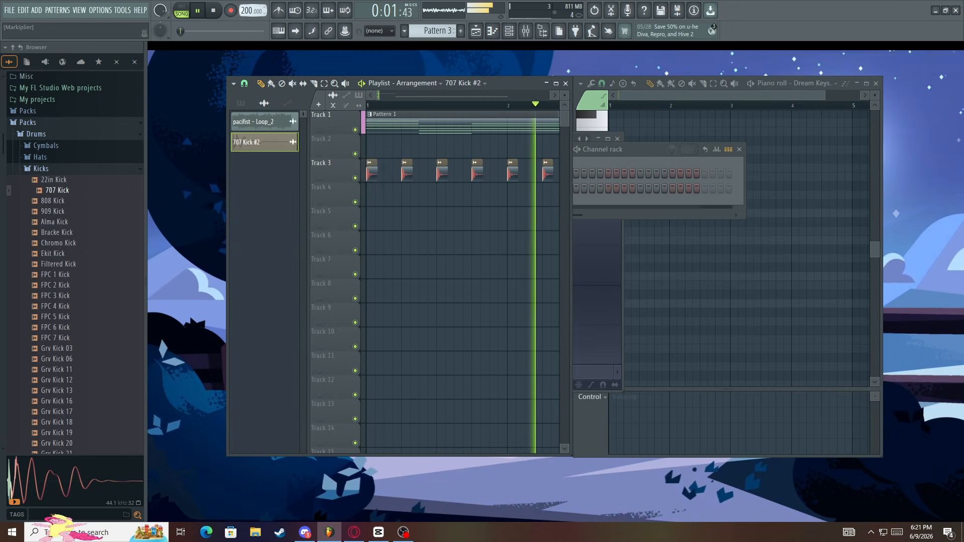
pyautogui.press('space')
pyautogui.moveTo(252, 11); pyautogui.dragTo(252, 20)
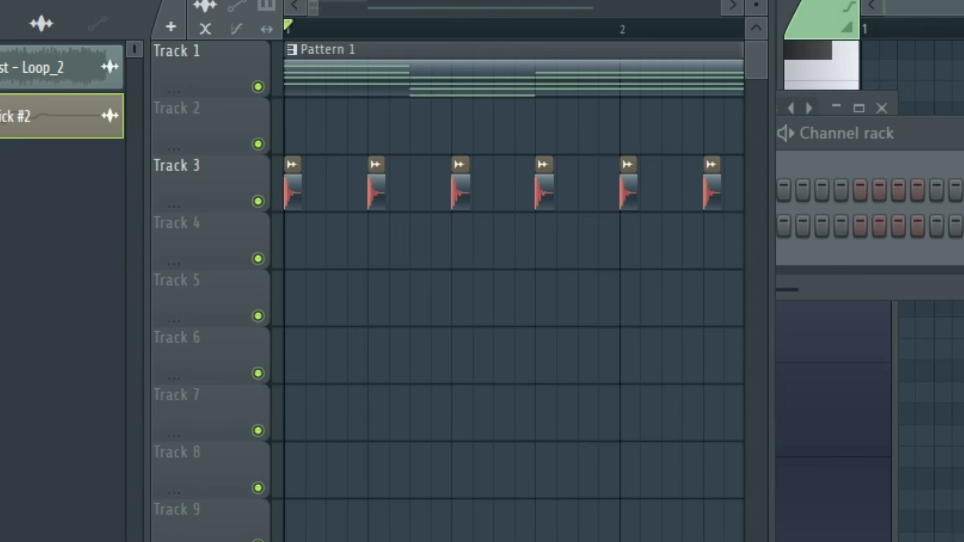
pyautogui.scroll(8, 203, 183)
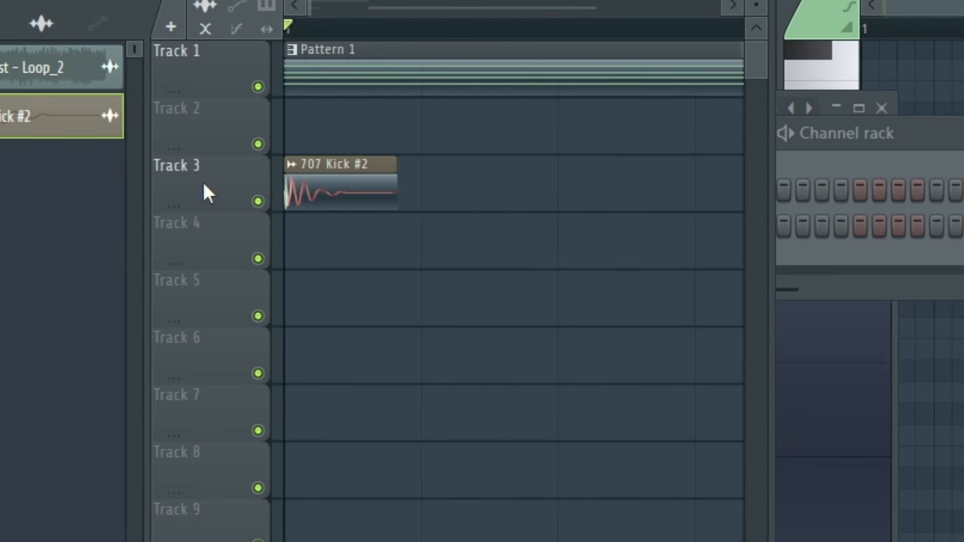
pyautogui.scroll(-1, 203, 183)
pyautogui.scroll(1, 203, 182)
pyautogui.scroll(-4, 203, 181)
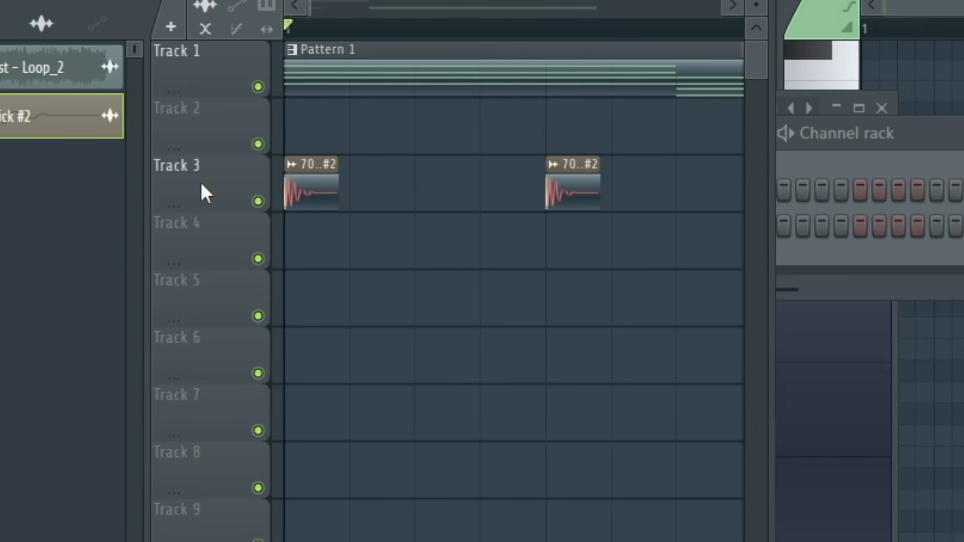
pyautogui.scroll(2, 163, 221)
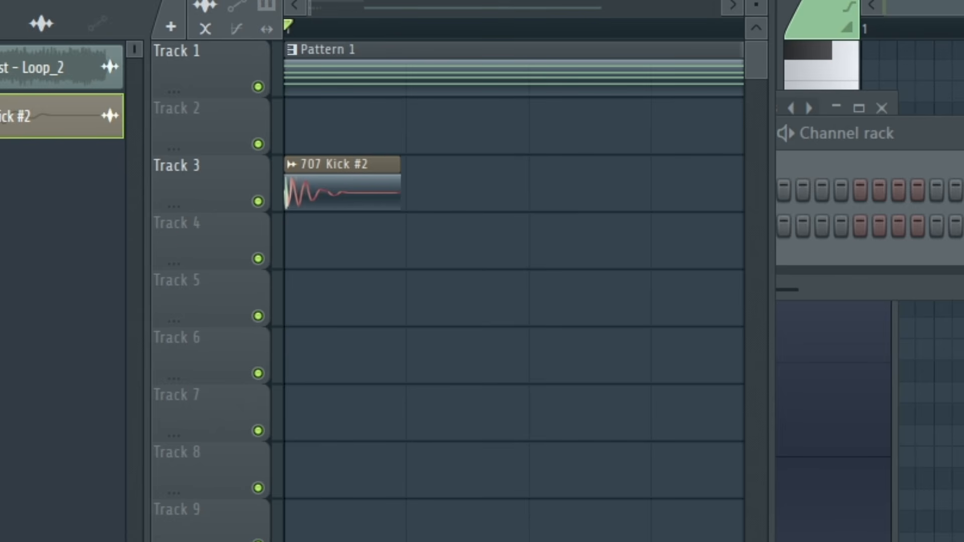
pyautogui.scroll(-5, 340, 196)
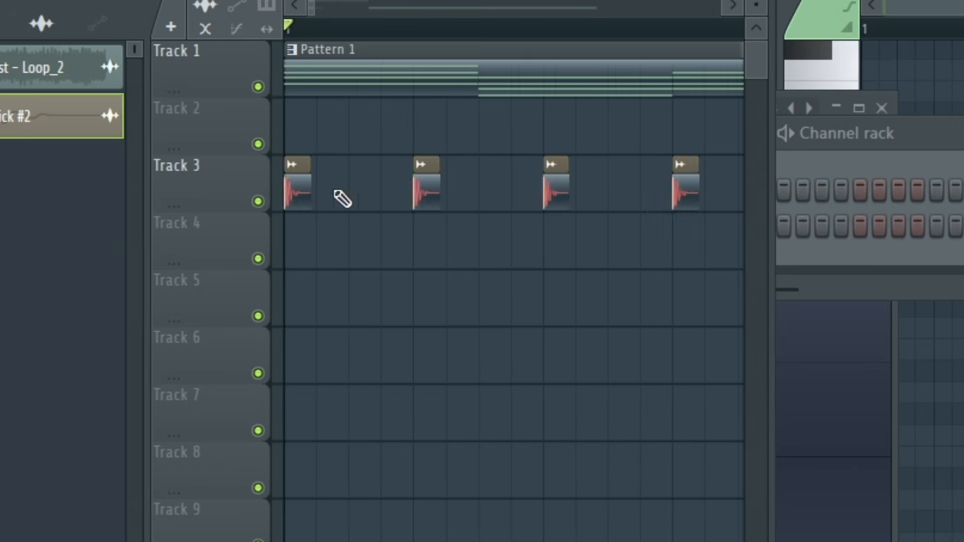
# Set the time stretching mode of the 707 Kick #2 clip to Stretch and close its channel settings
pyautogui.doubleClick(304, 158)
pyautogui.click(492, 274)
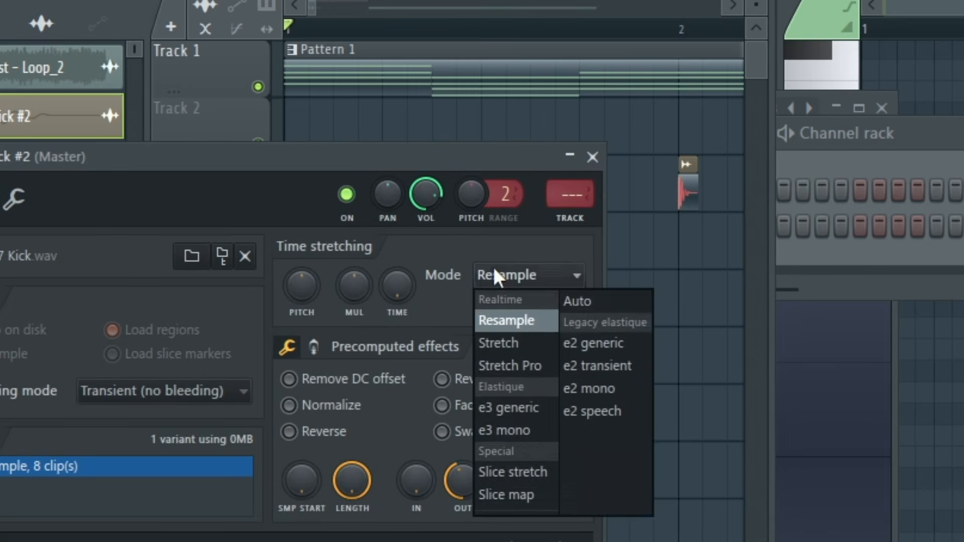
pyautogui.click(517, 346)
pyautogui.click(594, 156)
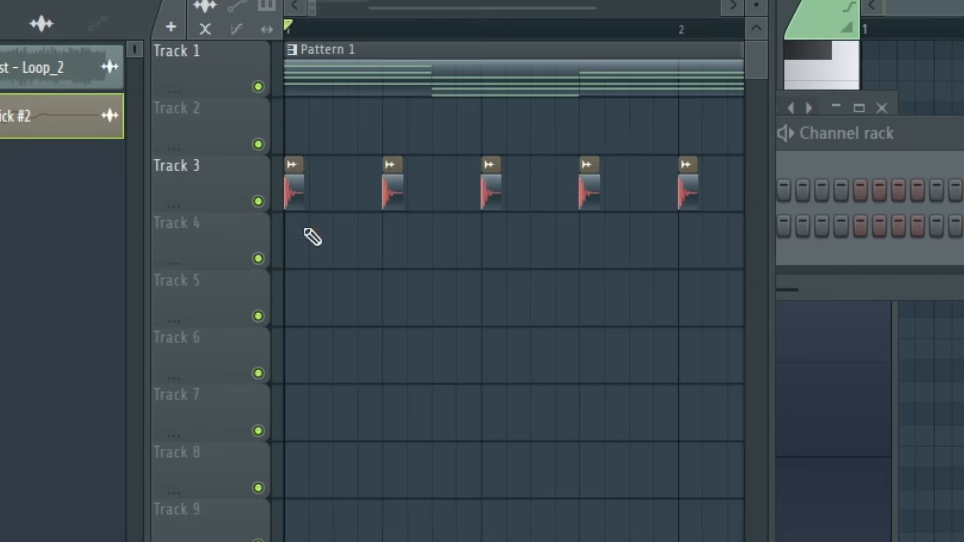
pyautogui.scroll(5, 312, 237)
pyautogui.scroll(-3, 260, 215)
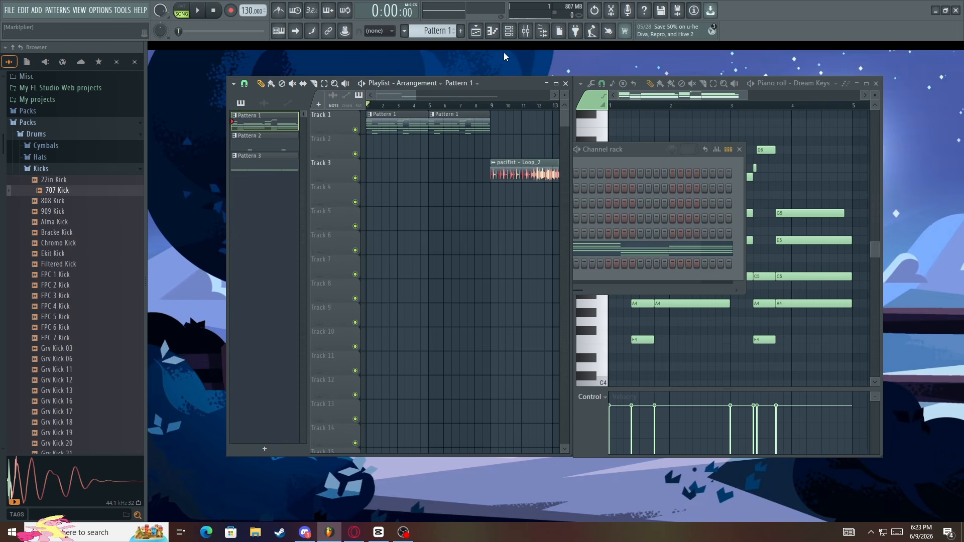
# Open the mixer and route the Dream Keys channel to mixer track 5 and the 707 Kick channel to track 6
pyautogui.click(526, 31)
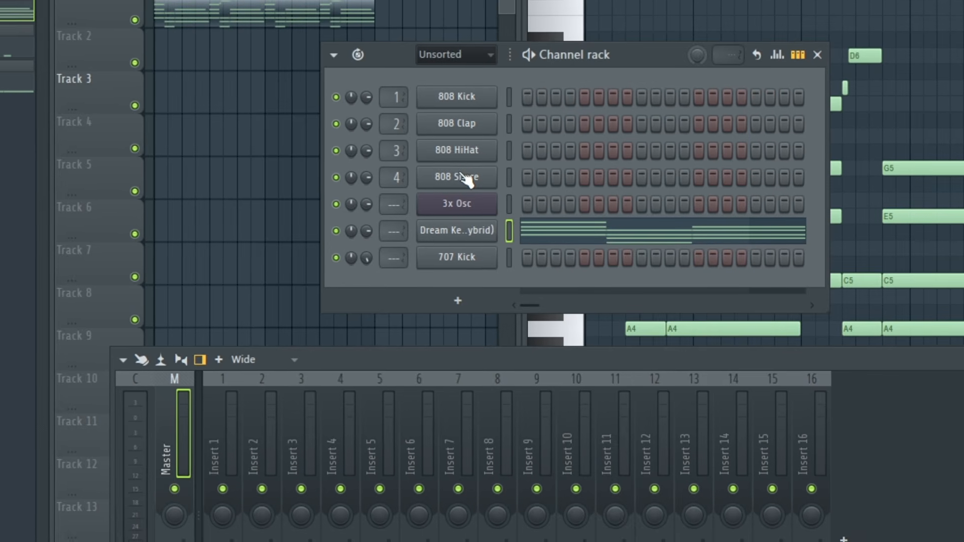
pyautogui.scroll(5, 396, 231)
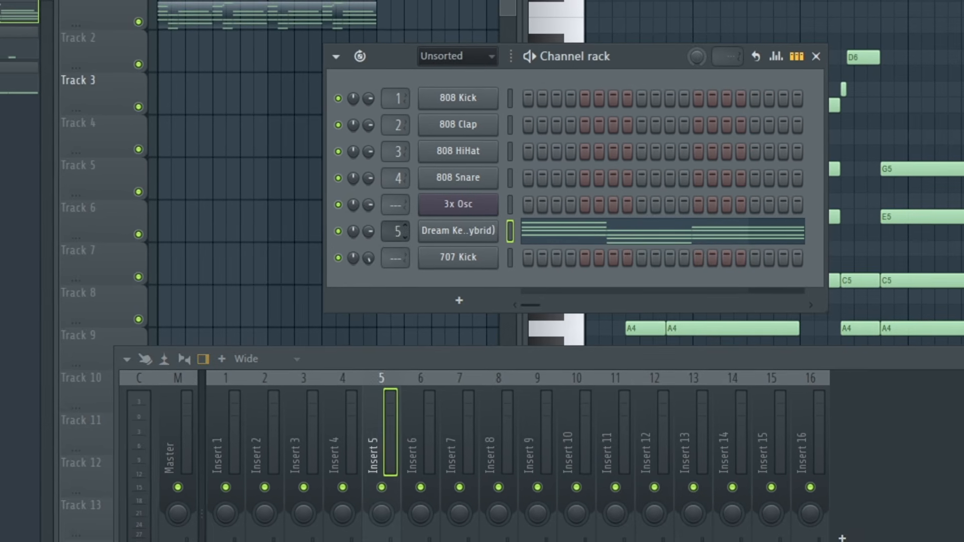
pyautogui.scroll(6, 396, 258)
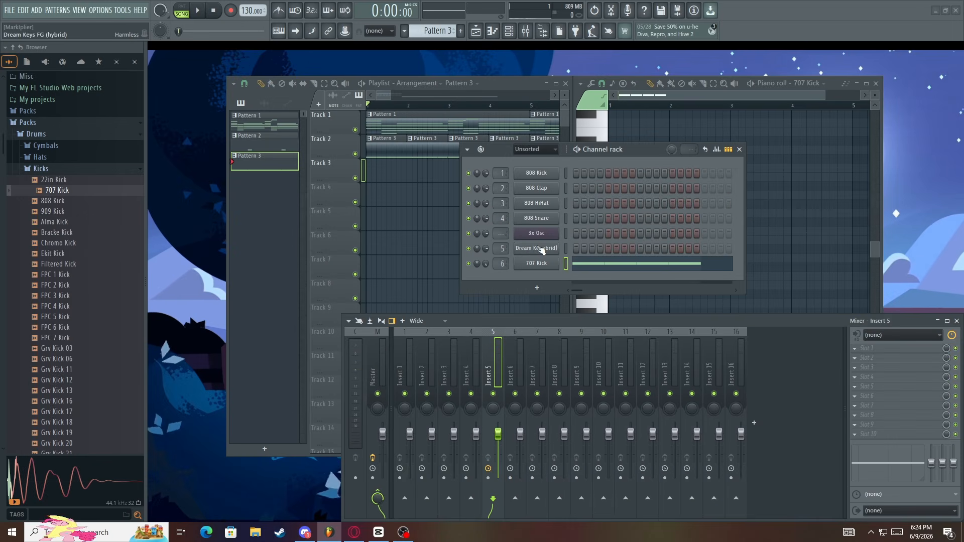
# Select Pattern 1 and switch playback to pattern mode
pyautogui.click(250, 115)
pyautogui.click(183, 9)
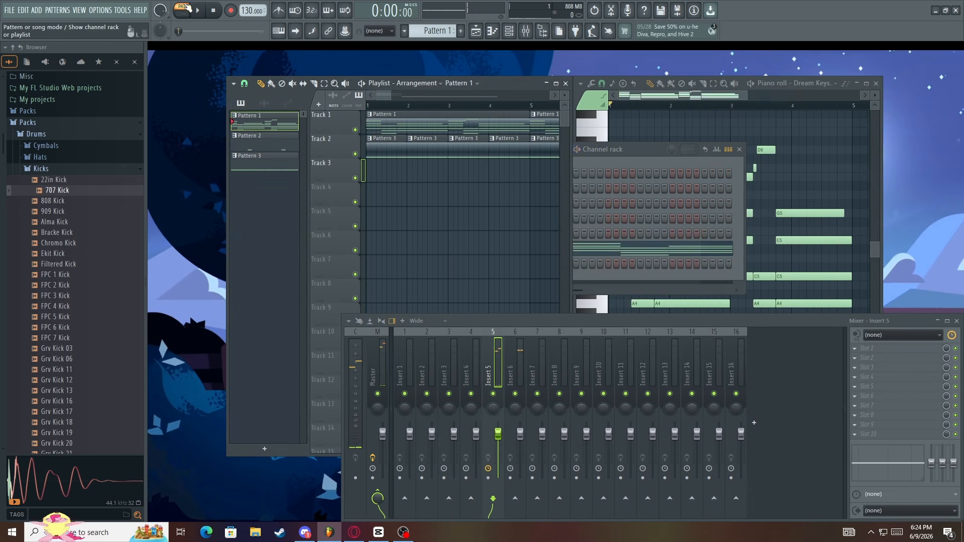
# Play and stop Pattern 1, and bring the Dream Keys piano roll to the front
pyautogui.press('space')
pyautogui.press('space')
pyautogui.click(676, 88)
pyautogui.scroll(-2, 667, 124)
pyautogui.scroll(1, 667, 127)
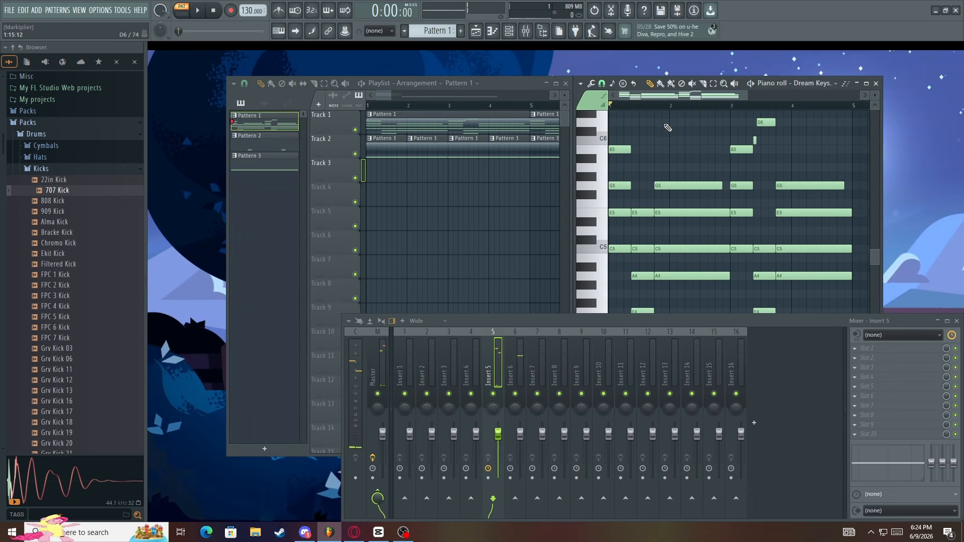
pyautogui.press('space')
pyautogui.press('space')
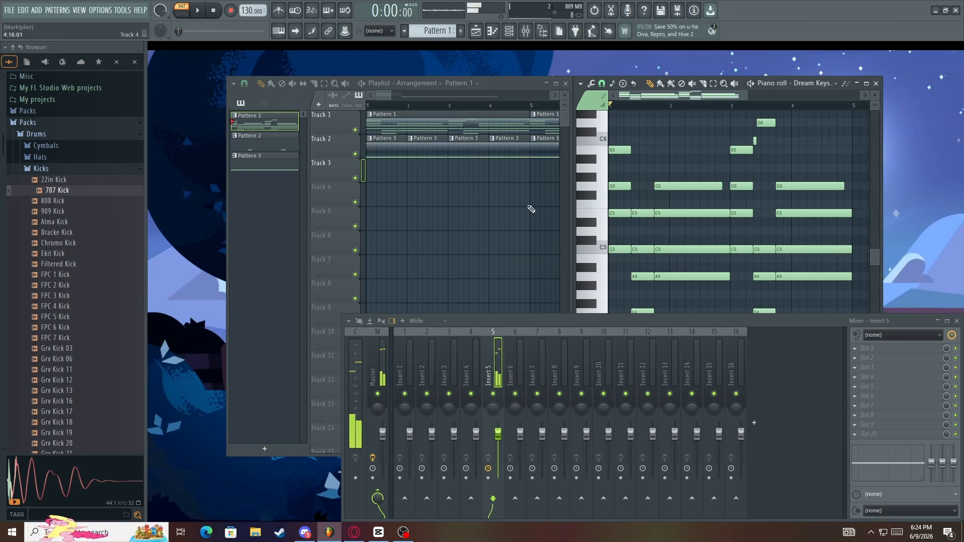
# Load Fruity Delay 3 into the first effect slot of the Dream Keys mixer track and play Pattern 1 through it
pyautogui.press('F6')
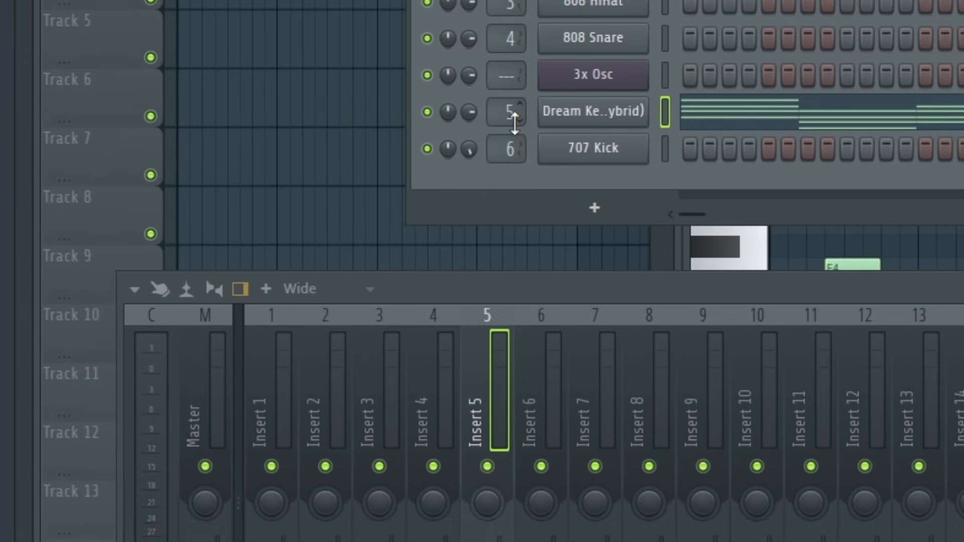
pyautogui.moveTo(501, 109)
pyautogui.mouseDown()
pyautogui.moveTo(501, 130)
pyautogui.moveTo(501, 109)
pyautogui.mouseUp()
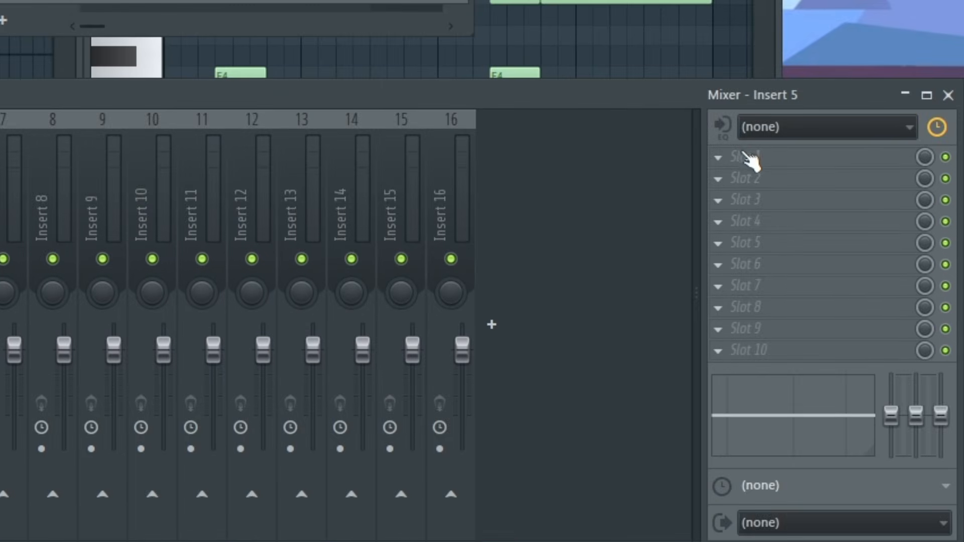
pyautogui.click(751, 159)
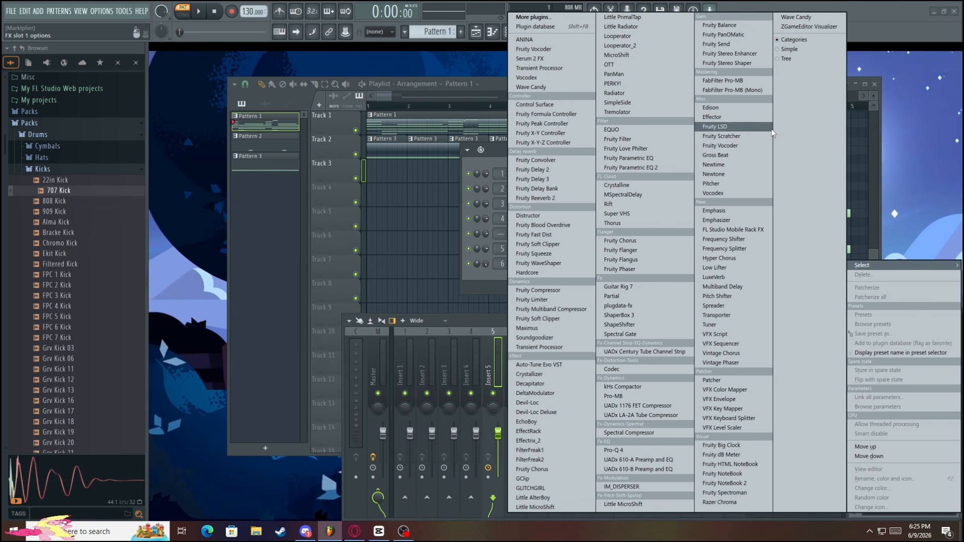
pyautogui.click(534, 179)
pyautogui.press('space')
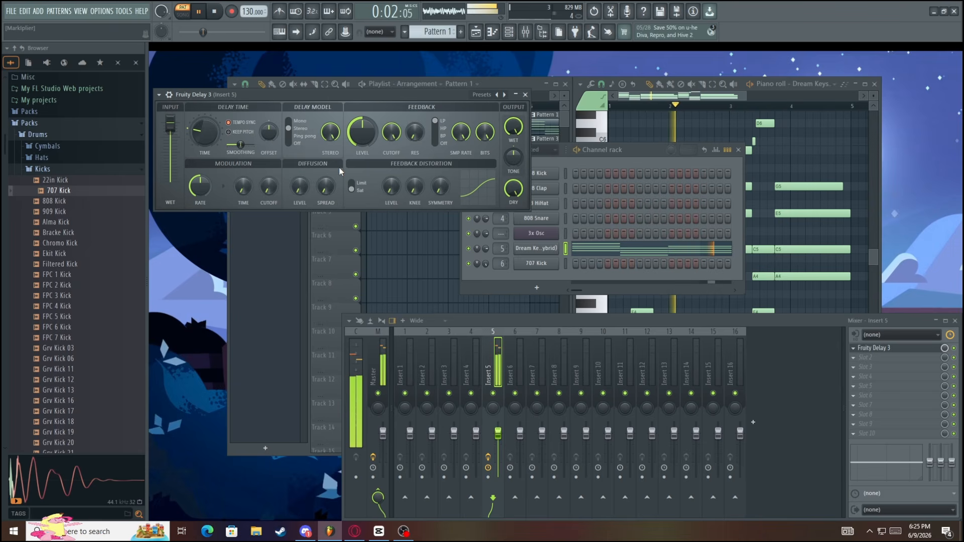
pyautogui.press('space')
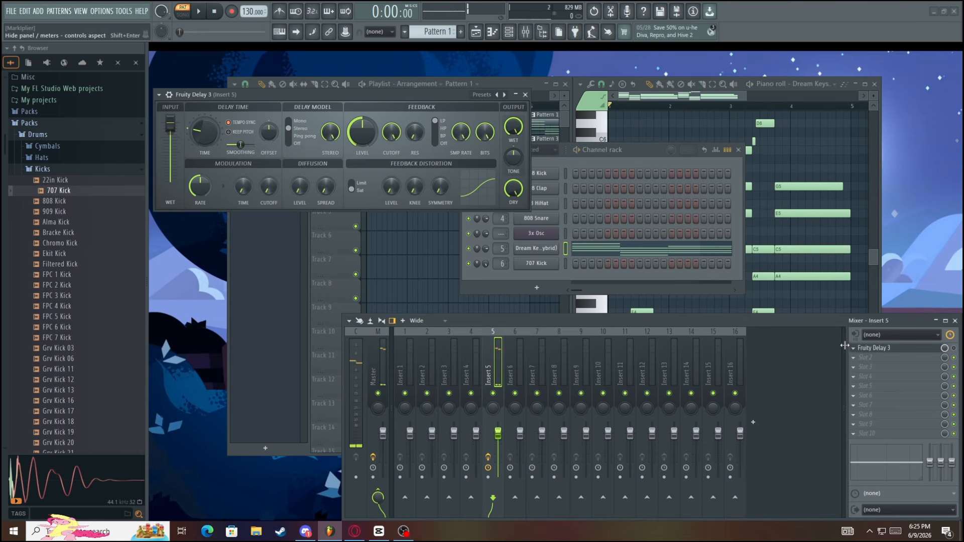
# Remove Fruity Delay 3 from the first effect slot of mixer track 5
pyautogui.click(893, 337)
pyautogui.click(927, 252)
pyautogui.click(527, 297)
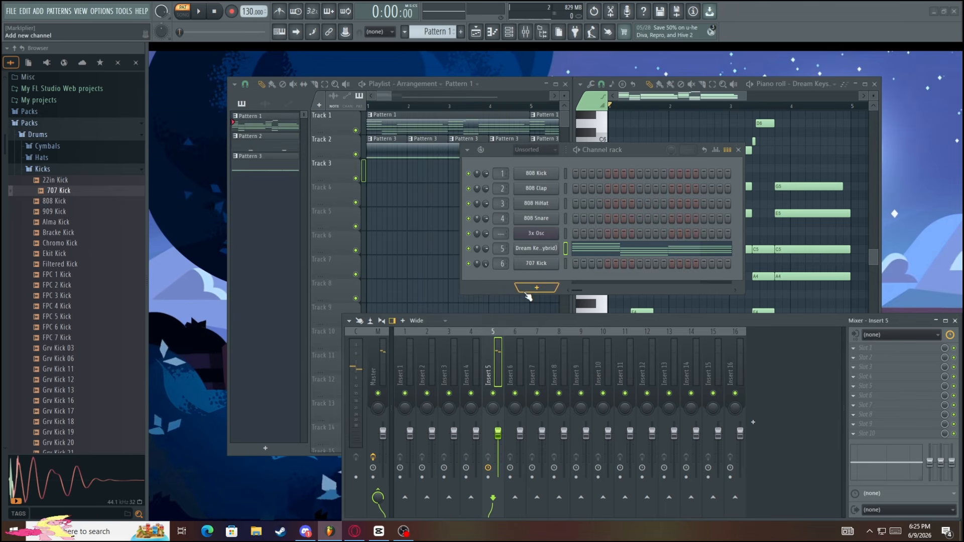
# Search the effect plugins for Effector and load it into the first slot of mixer track 5
pyautogui.click(874, 349)
pyautogui.write('e')
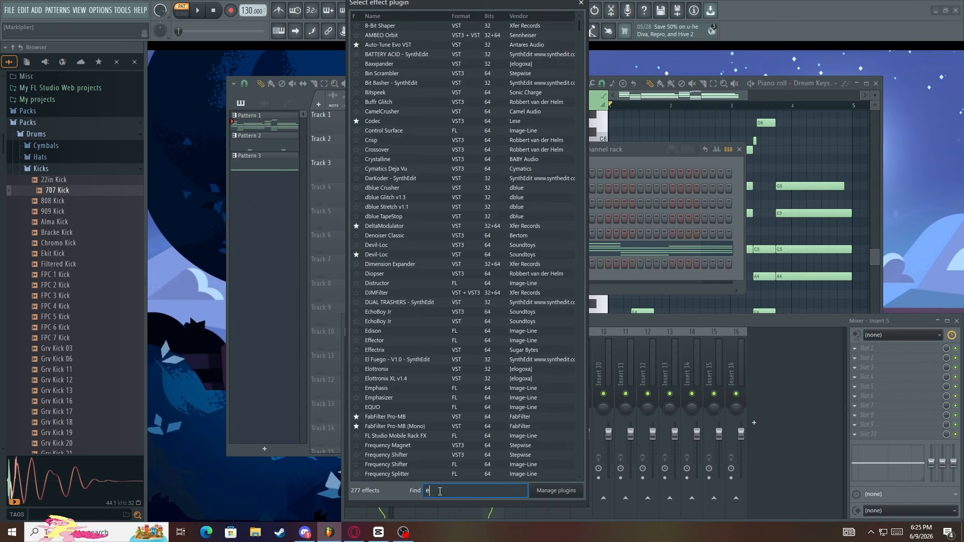
pyautogui.write('ffec')
pyautogui.doubleClick(417, 26)
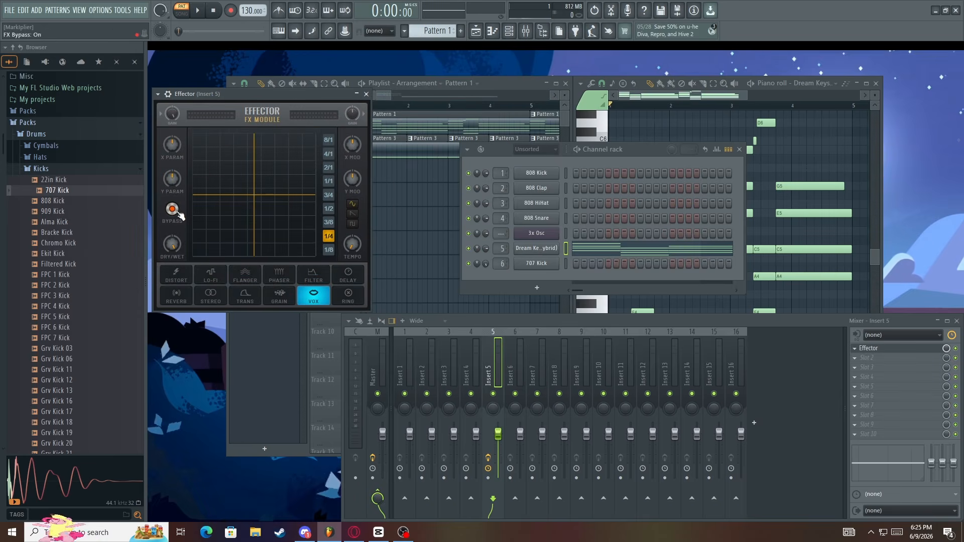
# Set Effector to the Lo-Fi effect with bypass off, and adjust its X and Y parameters while playing Pattern 1
pyautogui.click(211, 275)
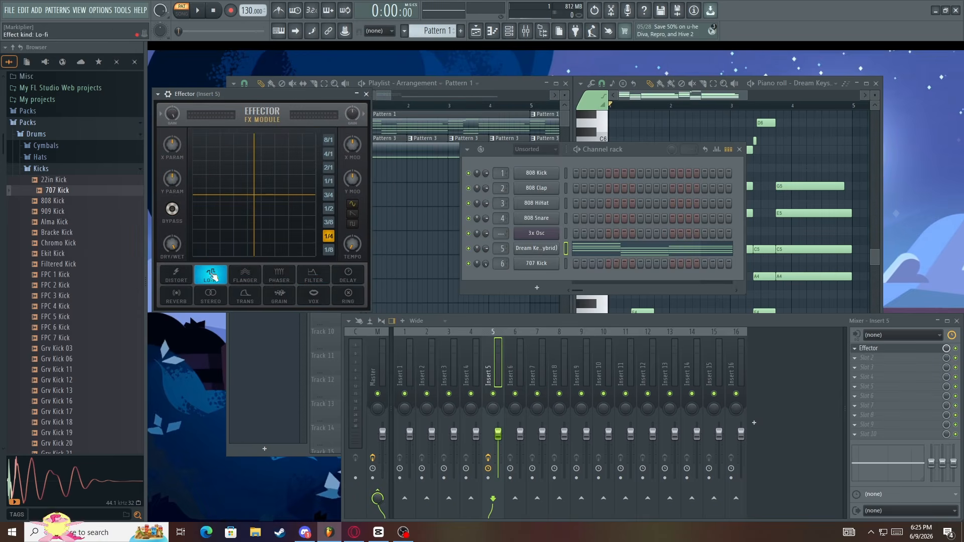
pyautogui.moveTo(226, 201)
pyautogui.mouseDown()
pyautogui.moveTo(211, 221)
pyautogui.moveTo(251, 231)
pyautogui.moveTo(224, 226)
pyautogui.moveTo(197, 179)
pyautogui.moveTo(235, 194)
pyautogui.moveTo(232, 206)
pyautogui.mouseUp()
pyautogui.press('space')
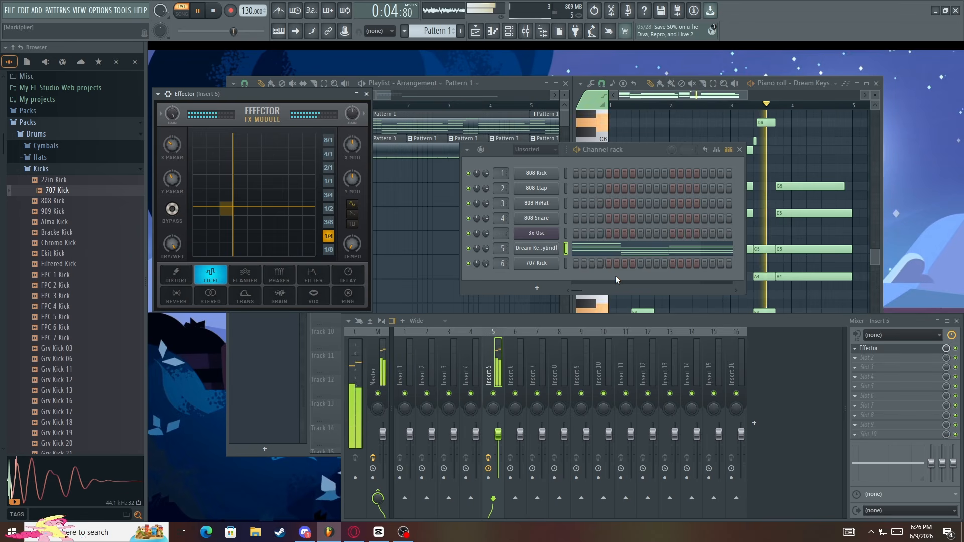
pyautogui.click(250, 215)
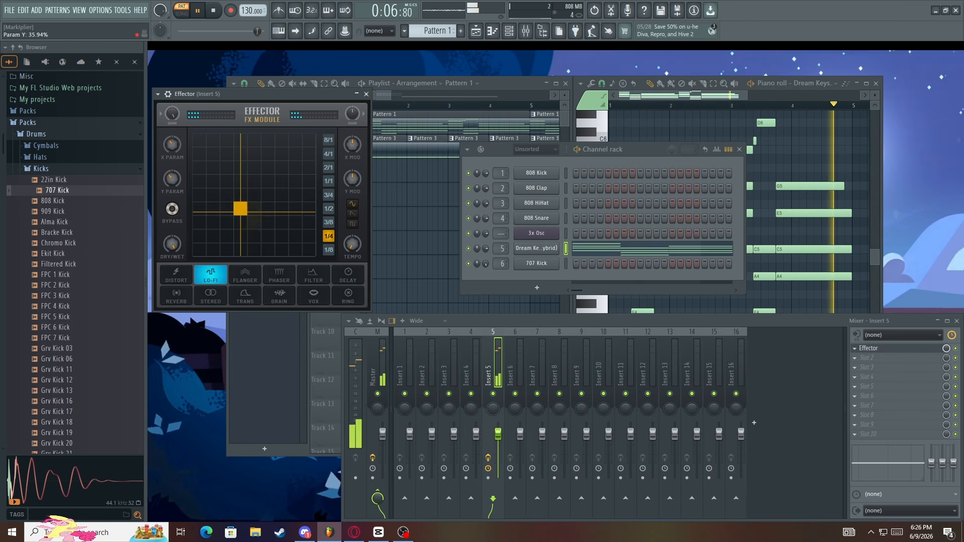
# Switch playback to song mode and compare the effect slots of mixer tracks 5 and 6
pyautogui.click(364, 155)
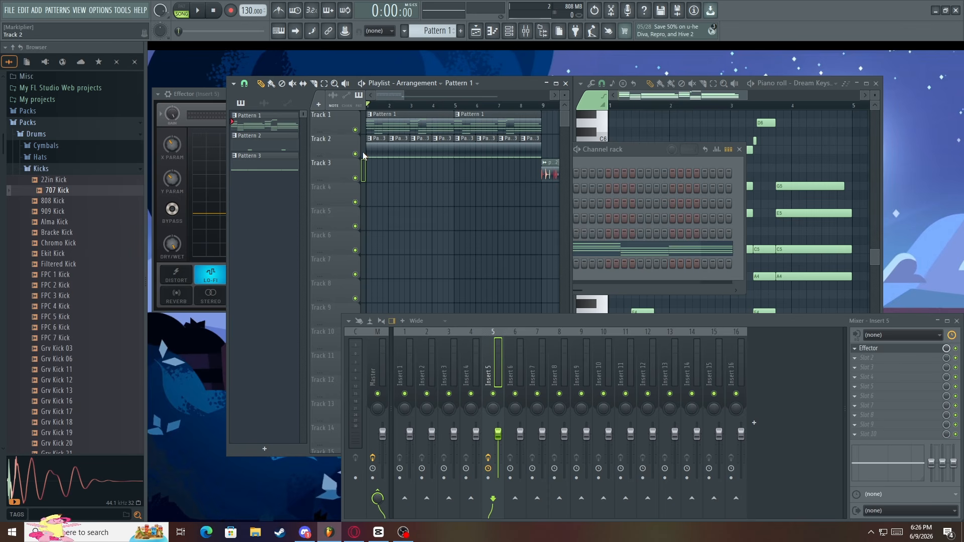
pyautogui.click(511, 347)
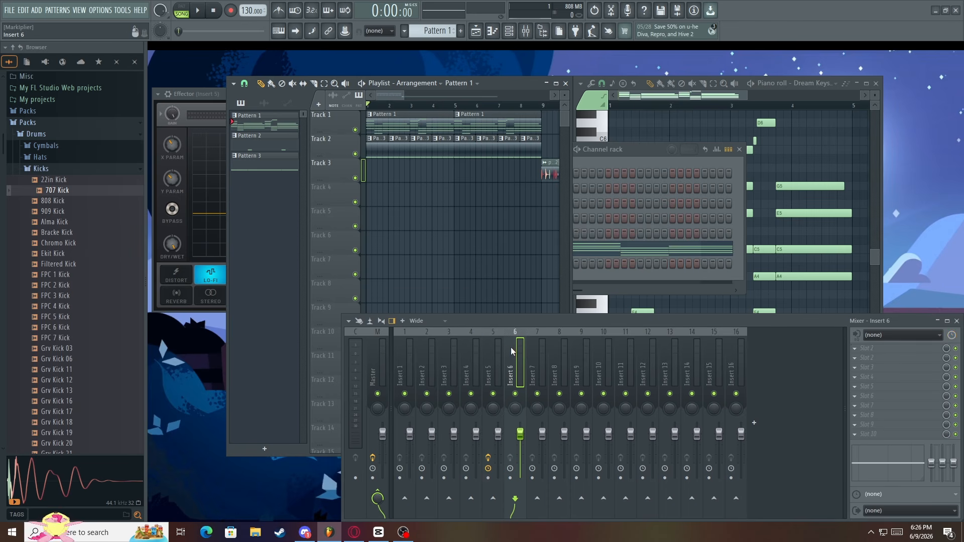
pyautogui.click(503, 348)
pyautogui.click(512, 351)
pyautogui.click(497, 350)
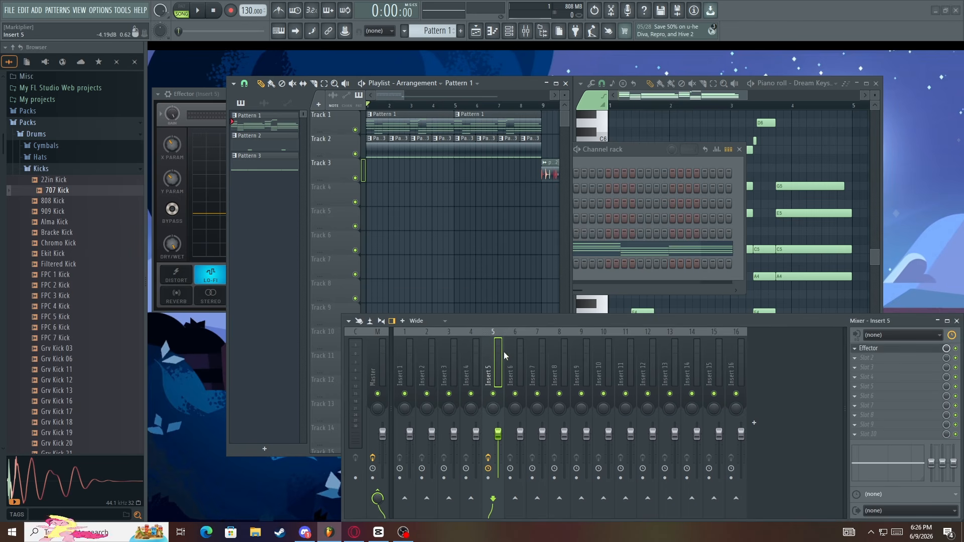
pyautogui.click(508, 350)
pyautogui.click(500, 348)
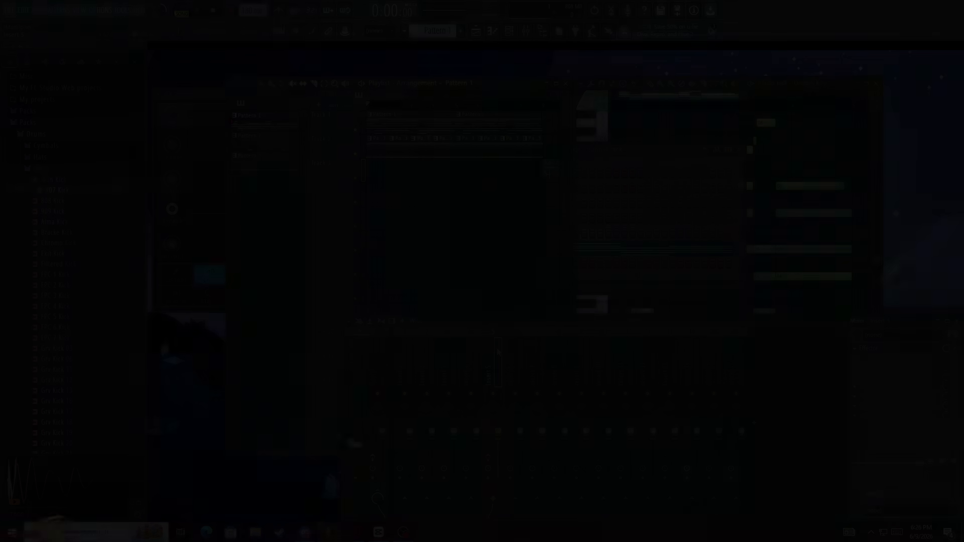
# Set the song position to bar 9, where the pacifist - Loop_2 clip starts, and examine the clip in the Playlist
pyautogui.scroll(-2, 455, 140)
pyautogui.scroll(2, 458, 135)
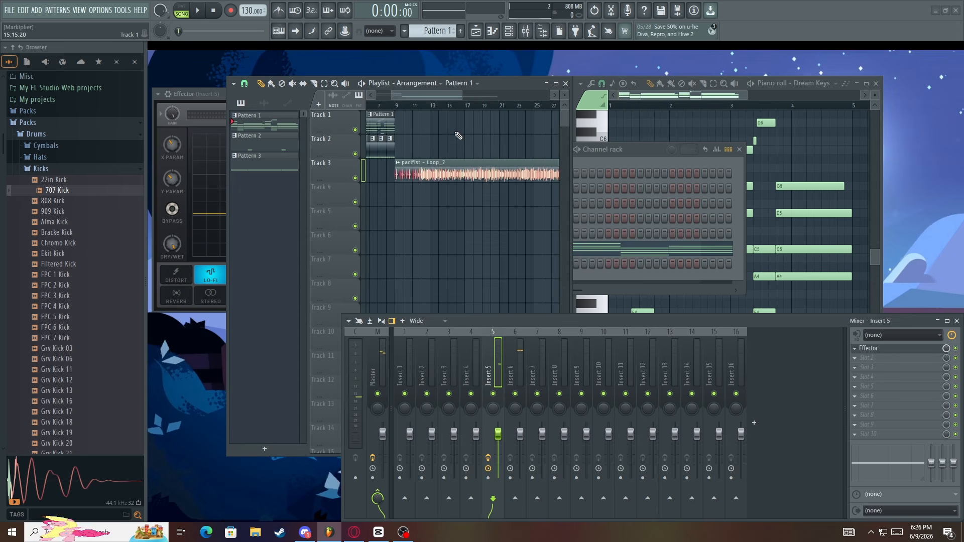
pyautogui.scroll(2, 405, 137)
pyautogui.click(384, 106)
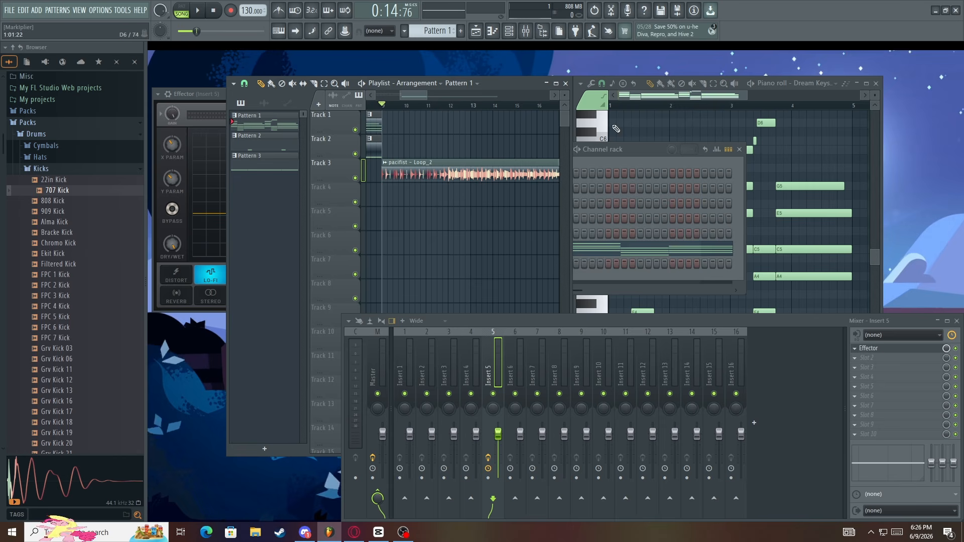
pyautogui.scroll(-5, 385, 123)
pyautogui.scroll(5, 499, 140)
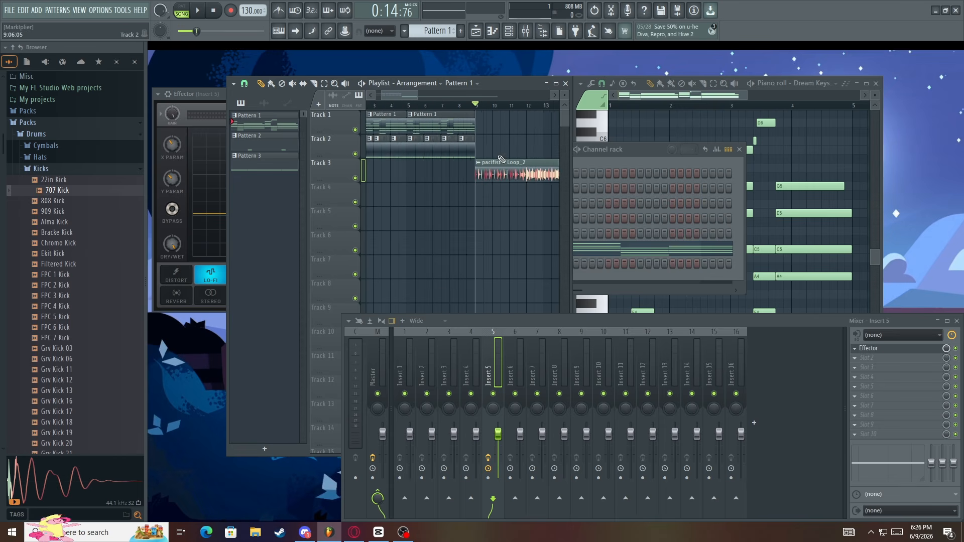
pyautogui.scroll(3, 431, 131)
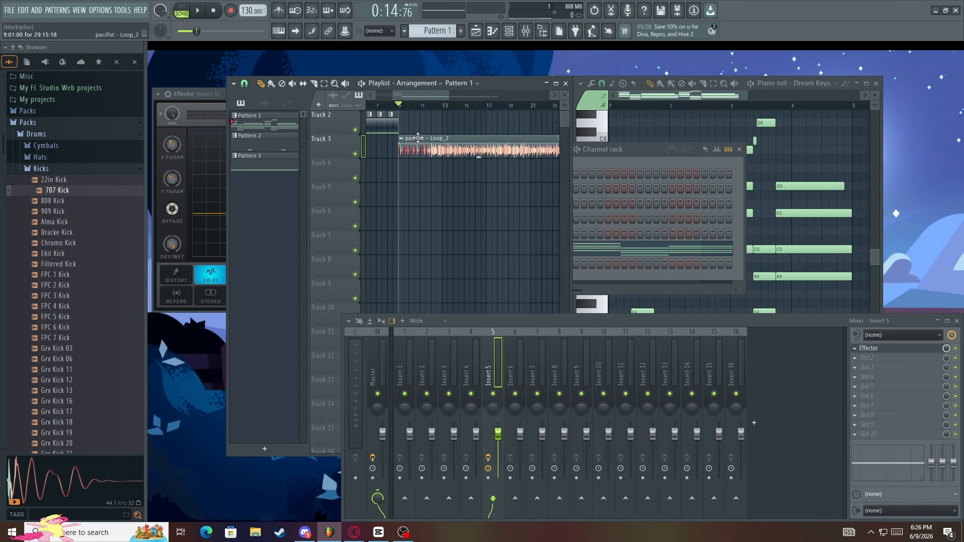
pyautogui.scroll(-1, 430, 130)
pyautogui.scroll(-2, 412, 134)
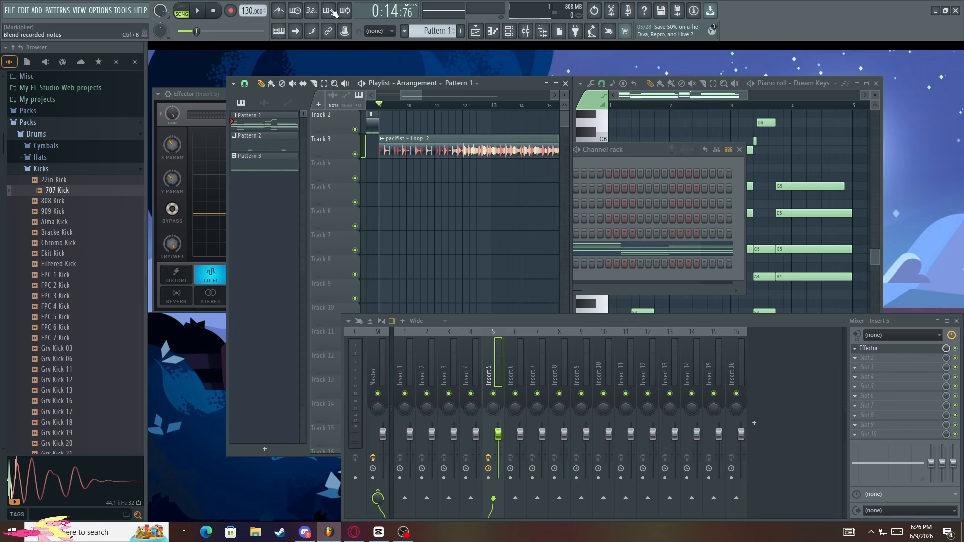
# Mute Playlist Tracks 1 and 2 and play the arrangement from the start with the metronome on
pyautogui.scroll(1, 390, 121)
pyautogui.scroll(-4, 397, 123)
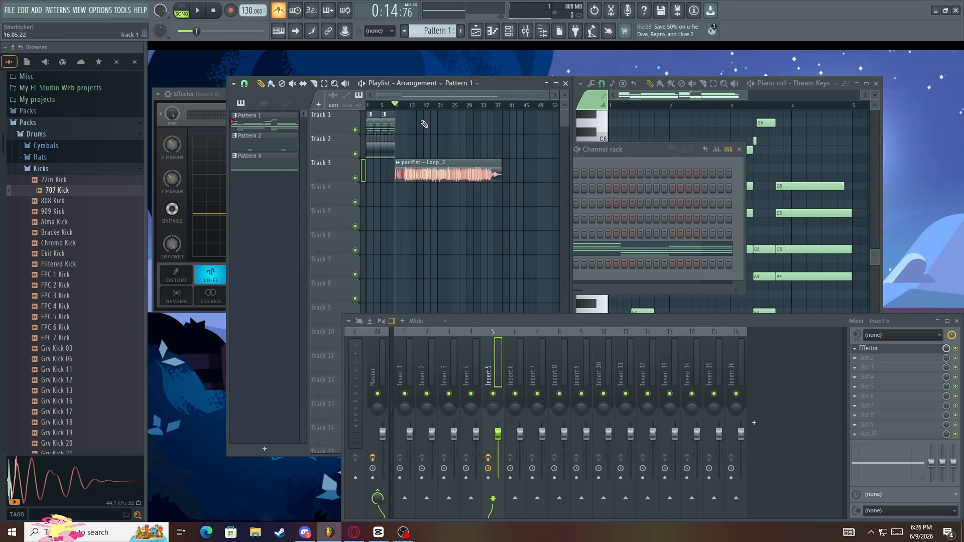
pyautogui.click(355, 129)
pyautogui.press('space')
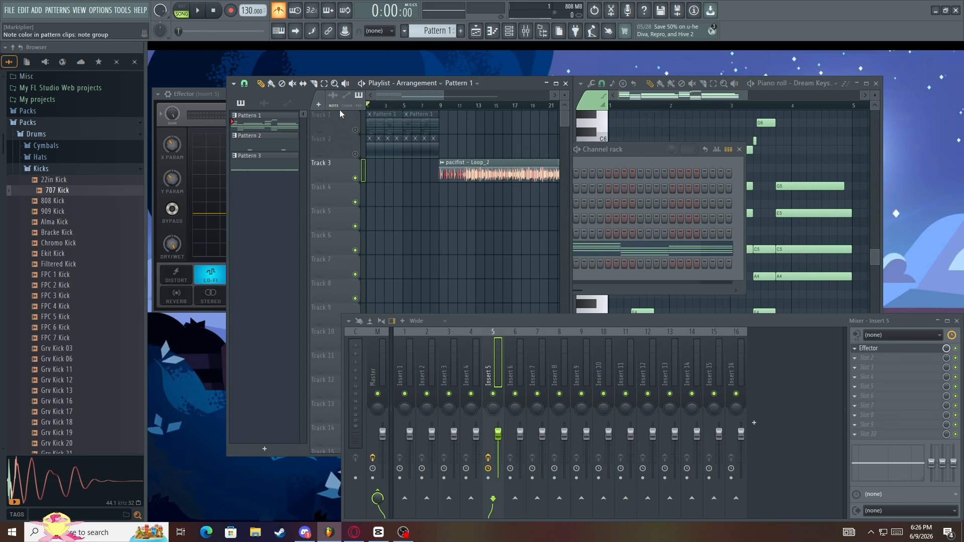
pyautogui.scroll(2, 340, 116)
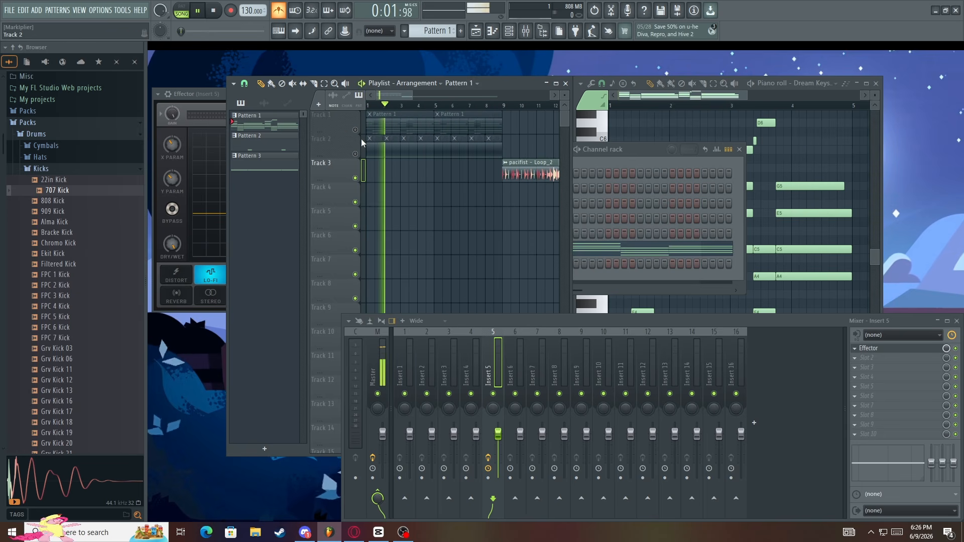
# Unmute Tracks 1 and 2 to hear their patterns against the metronome, stop playback, and mute both tracks again
pyautogui.click(355, 130)
pyautogui.click(355, 154)
pyautogui.press('space')
pyautogui.press('space')
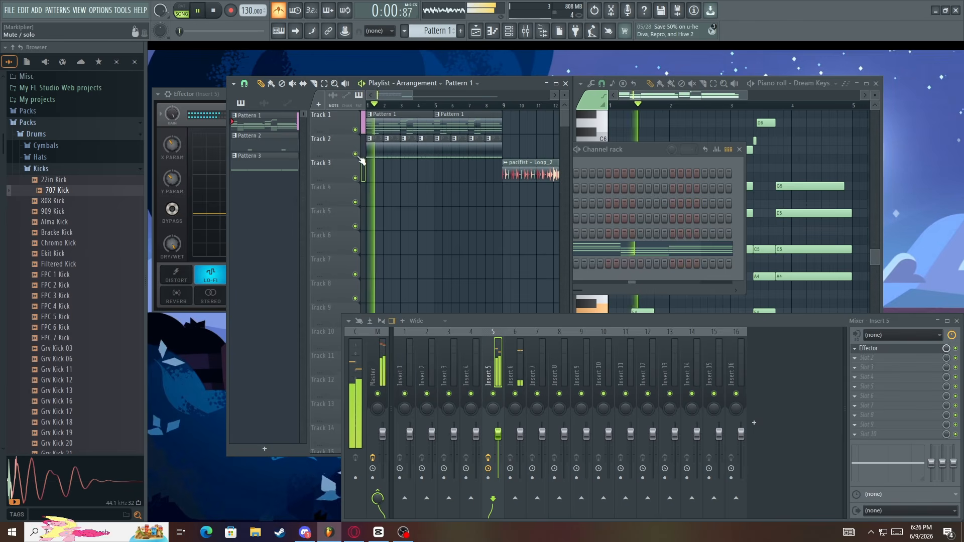
pyautogui.click(355, 154)
# Play the pacifist - Loop_2 clip from bar 9 against the metronome and stop playback
pyautogui.press('space')
pyautogui.click(355, 130)
pyautogui.scroll(-1, 426, 131)
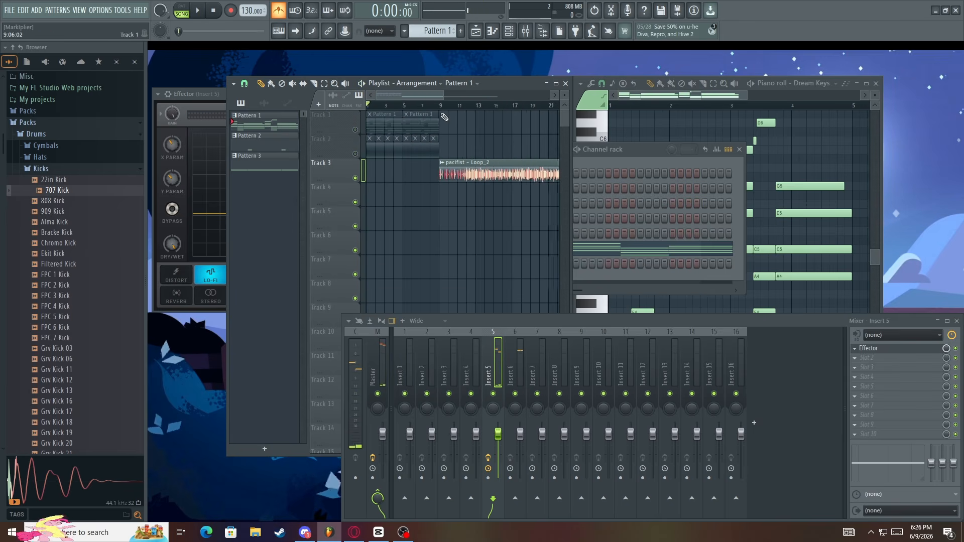
pyautogui.scroll(2, 444, 116)
pyautogui.click(442, 105)
pyautogui.scroll(-1, 382, 133)
pyautogui.scroll(2, 381, 133)
pyautogui.press('space')
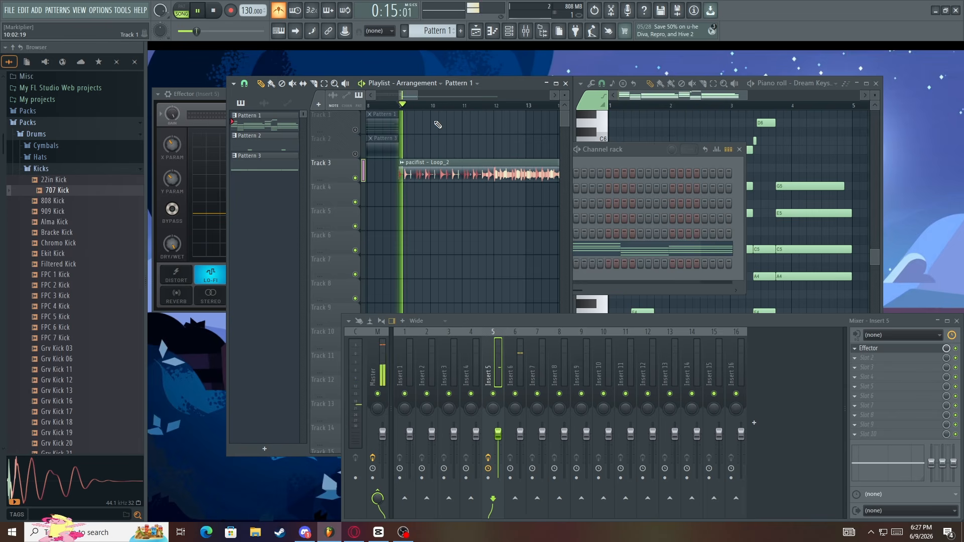
pyautogui.scroll(1, 438, 124)
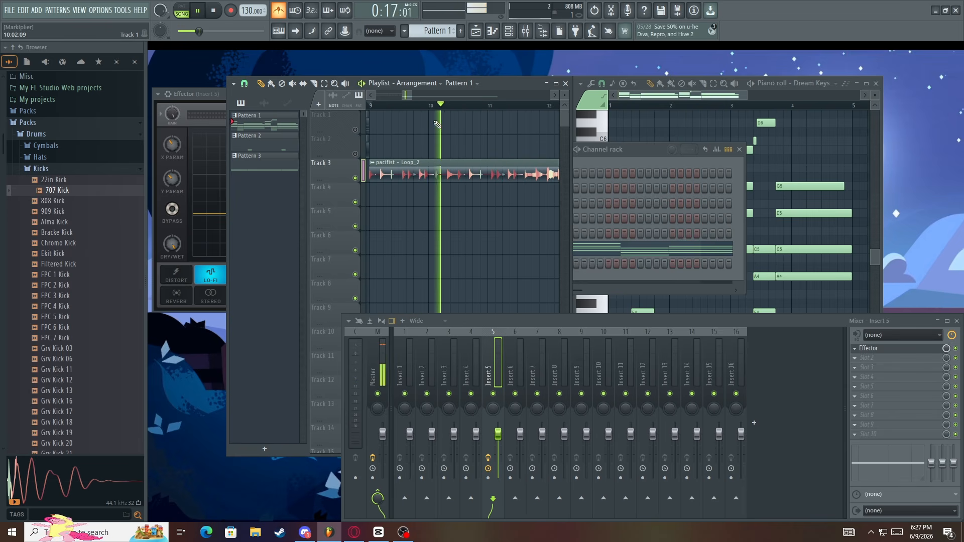
pyautogui.press('space')
pyautogui.scroll(-1, 438, 125)
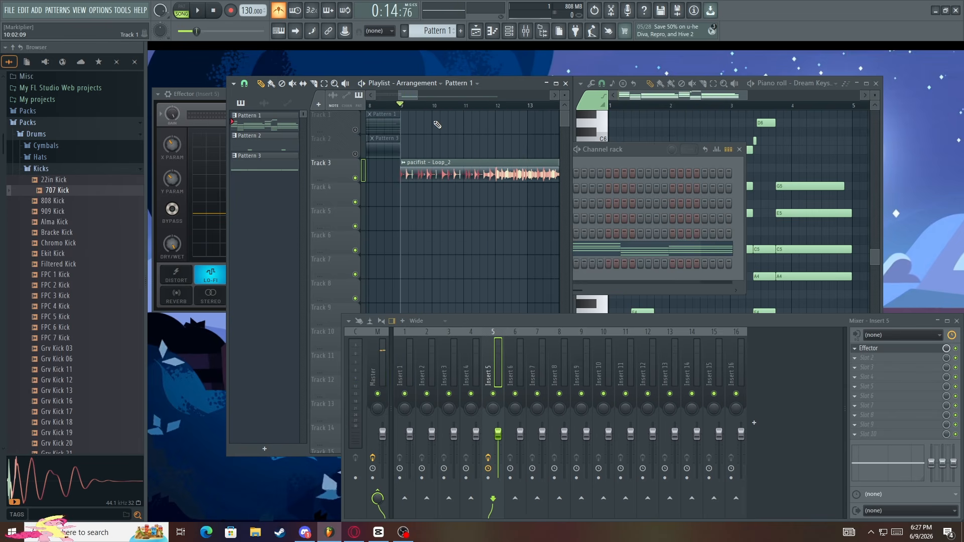
# Move the pacifist - Loop_2 clip on Track 3 to the start of the arrangement at bar 1
pyautogui.scroll(-4, 470, 146)
pyautogui.moveTo(487, 178); pyautogui.dragTo(436, 175)
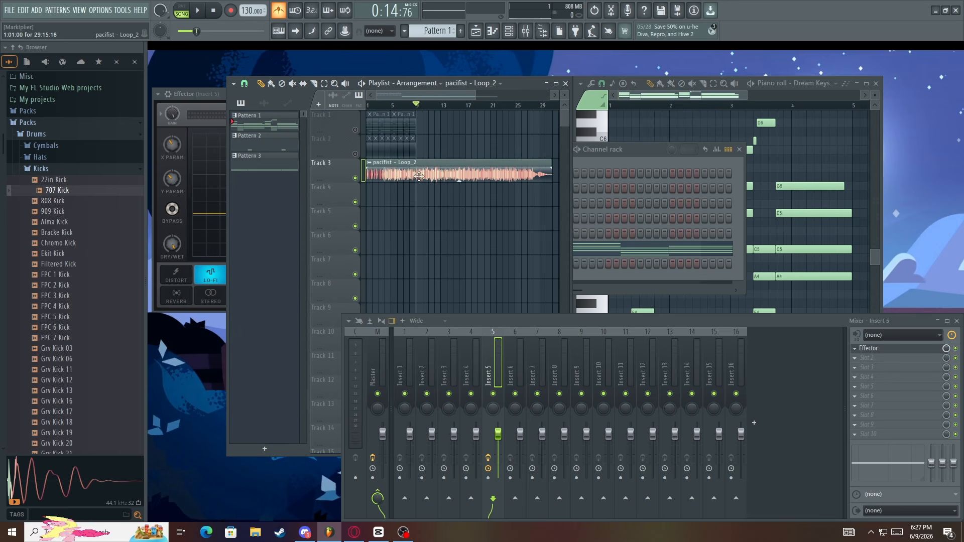
pyautogui.scroll(8, 331, 152)
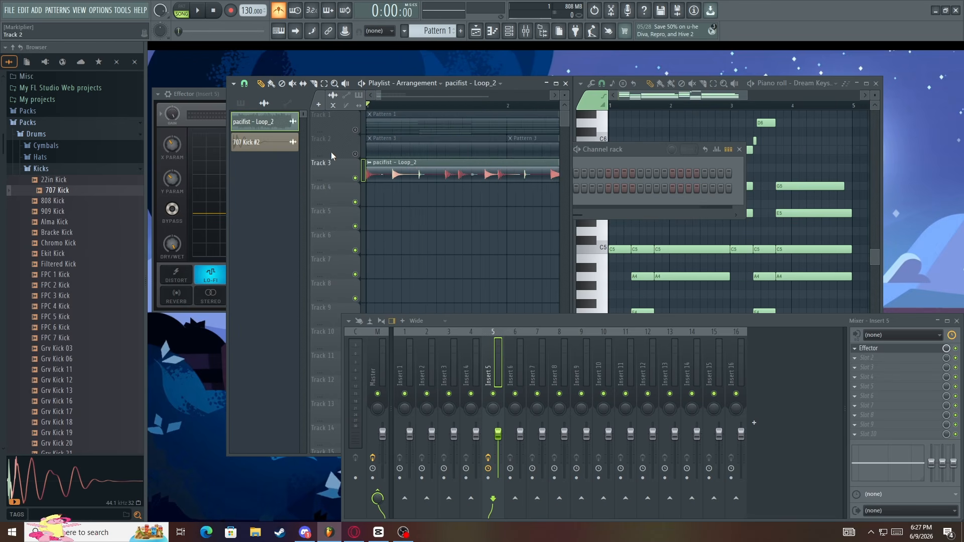
# Fit the pacifist - Loop_2 clip to the project tempo using the 75 to 150 BPM detection range
pyautogui.click(371, 164)
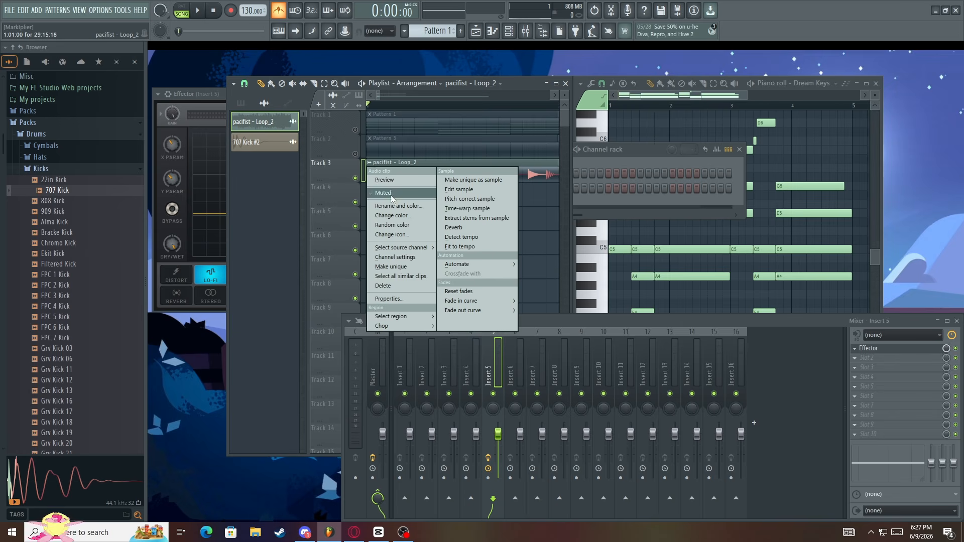
pyautogui.click(464, 247)
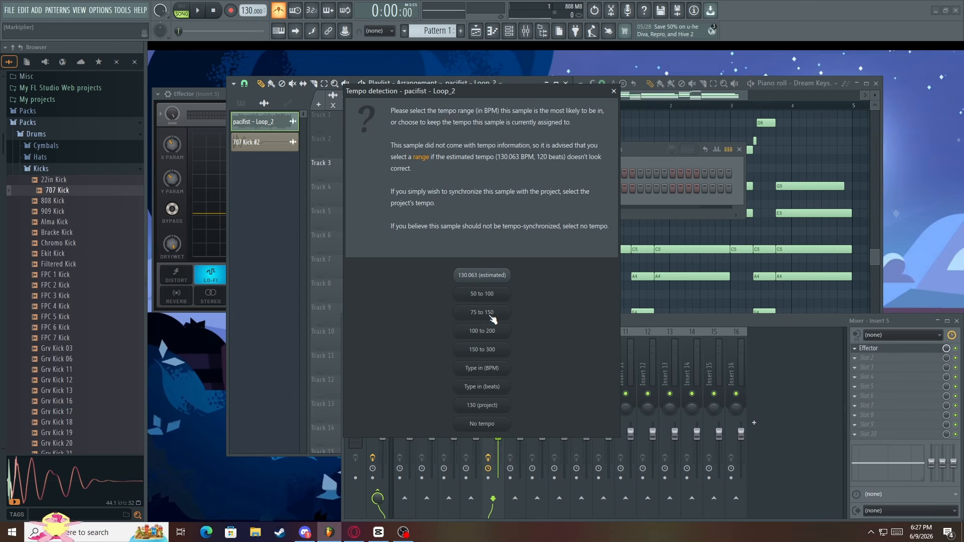
pyautogui.click(492, 316)
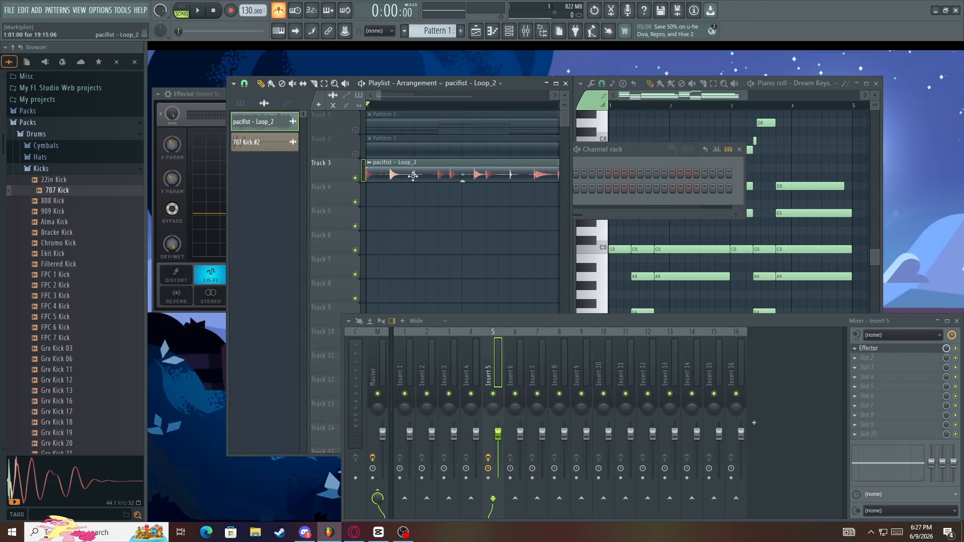
# Play the tempo-fitted pacifist - Loop_2 clip from bar 1 against the metronome and stop playback
pyautogui.scroll(-2, 413, 176)
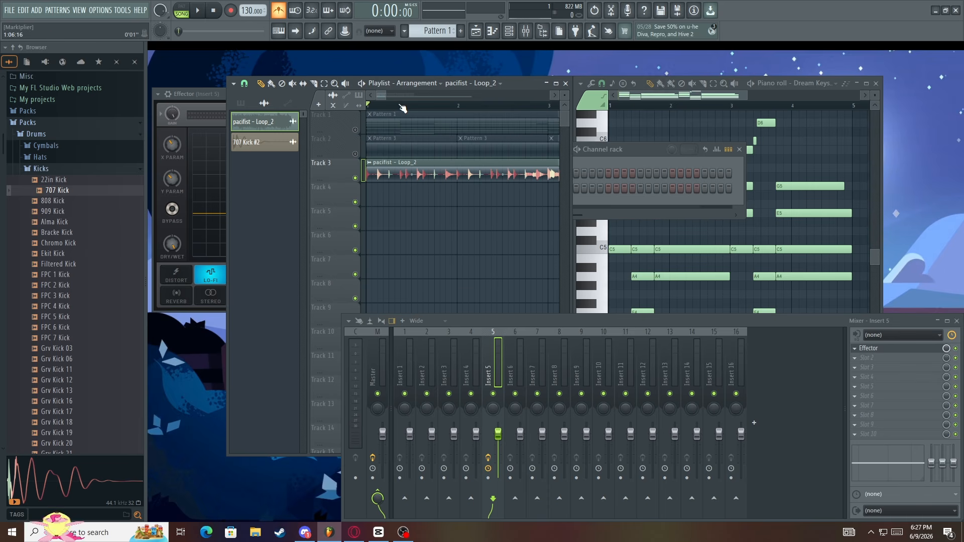
pyautogui.scroll(-1, 402, 108)
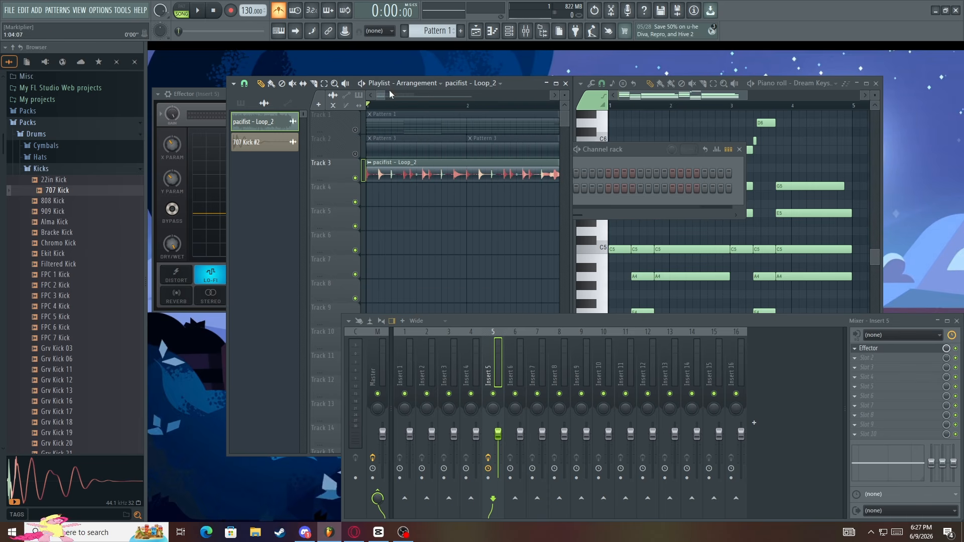
pyautogui.press('space')
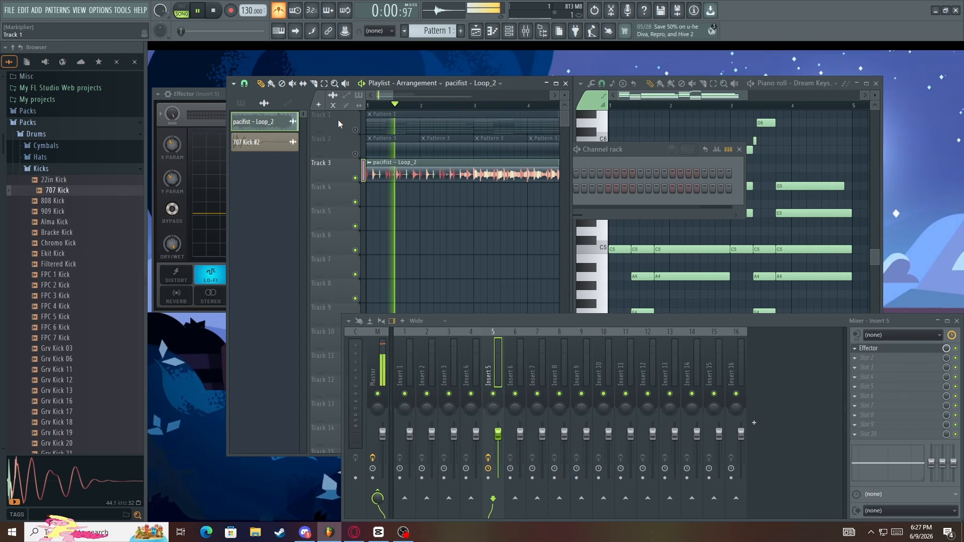
pyautogui.press('space')
# Slice the pacifist - Loop_2 clip on Track 3 after its first bar and move the remainder to bar 9
pyautogui.click(474, 174)
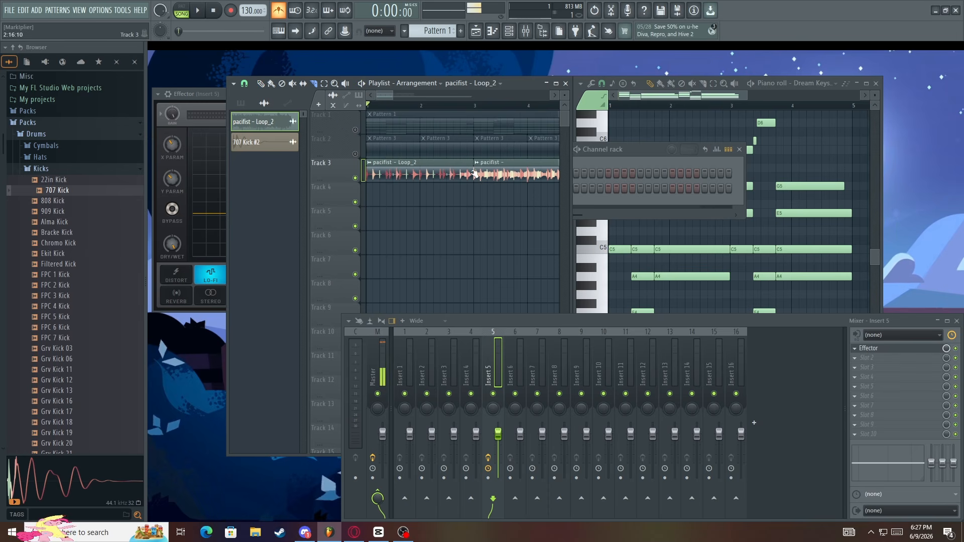
pyautogui.click(261, 85)
pyautogui.scroll(-5, 402, 164)
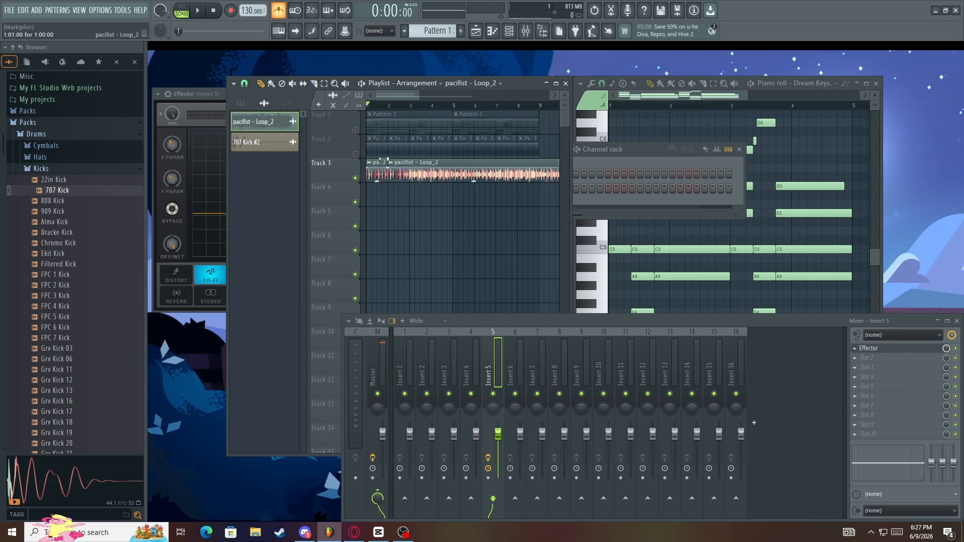
pyautogui.moveTo(409, 164); pyautogui.dragTo(525, 165)
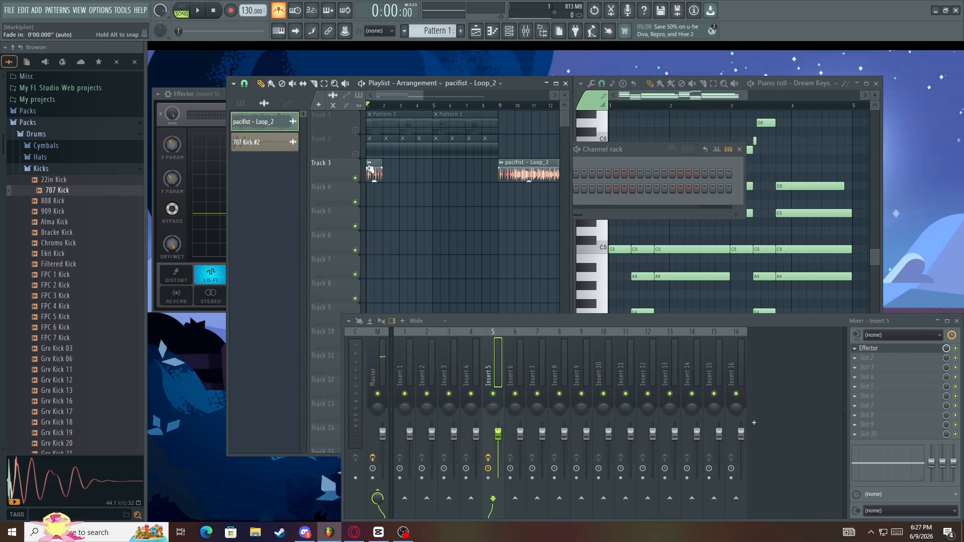
pyautogui.rightClick(355, 178)
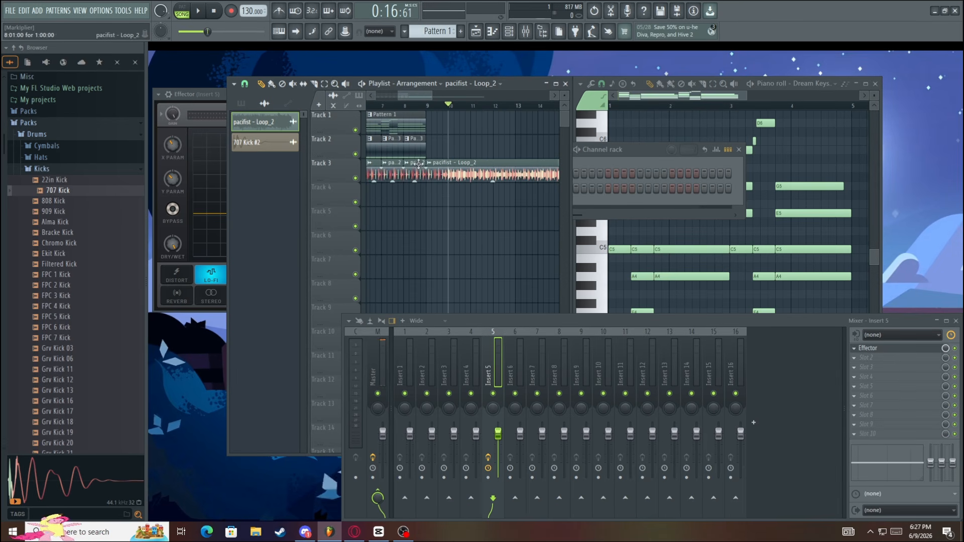
# Extract only the Vocals stem from the pacifist - Loop_2 clip at bar 9, muting the source track when done
pyautogui.click(433, 163)
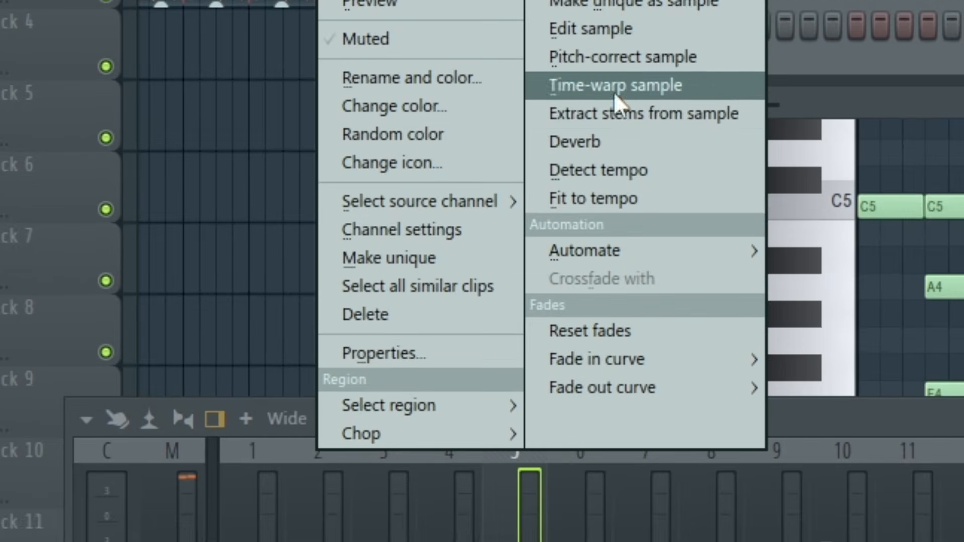
pyautogui.click(626, 116)
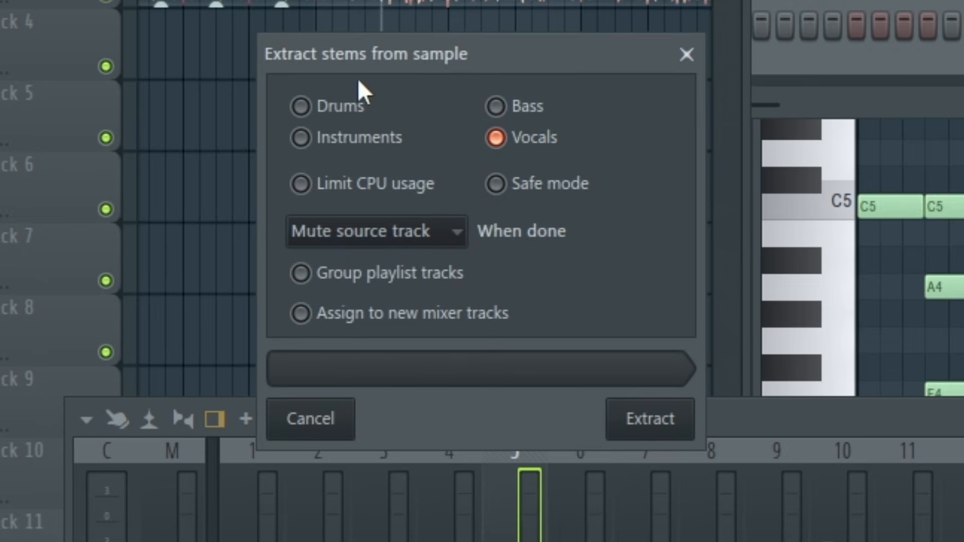
pyautogui.click(635, 414)
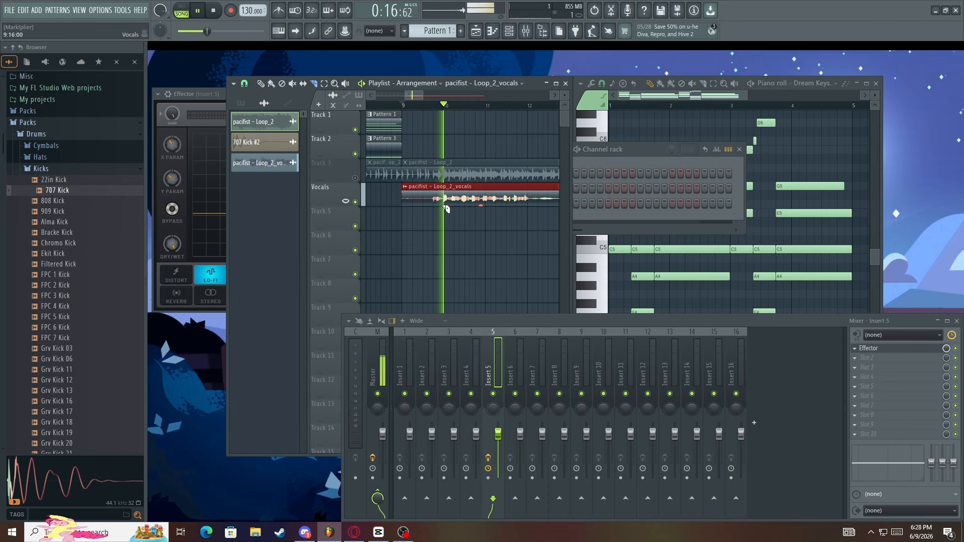
# Remove the first bar of the pacifist - Loop_2_vocals clip, stop playback, and move the remaining vocals to bar 1
pyautogui.click(261, 84)
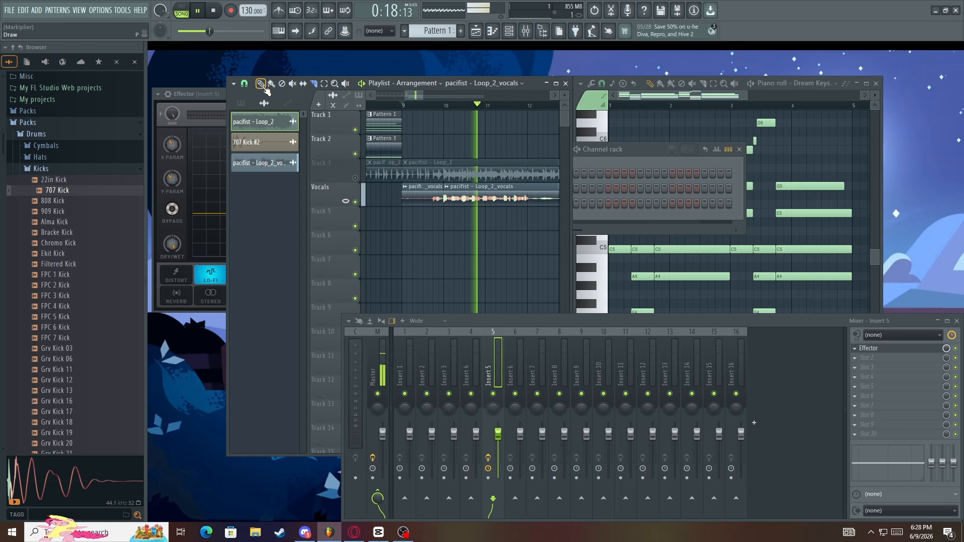
pyautogui.rightClick(424, 203)
pyautogui.scroll(-5, 506, 213)
pyautogui.scroll(-3, 494, 199)
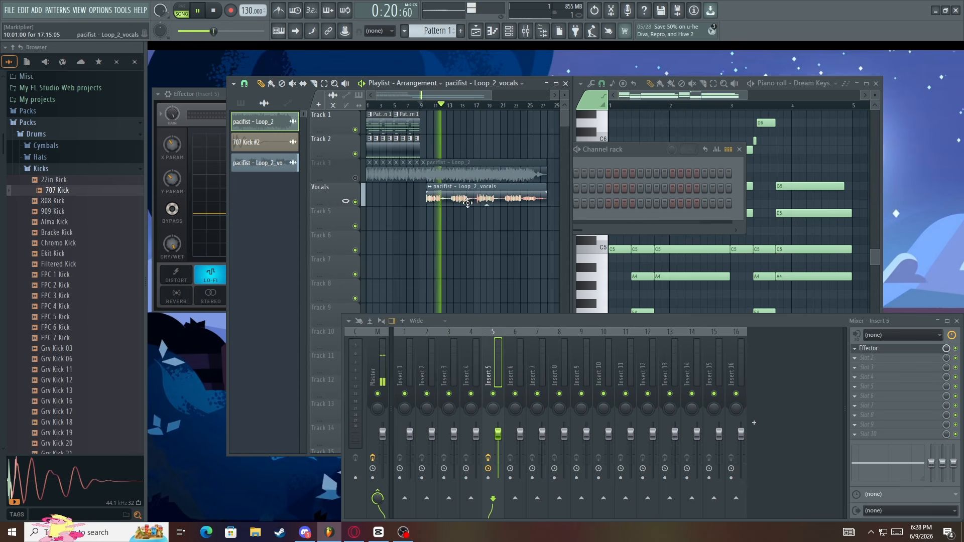
pyautogui.press('space')
pyautogui.moveTo(472, 194); pyautogui.dragTo(412, 194)
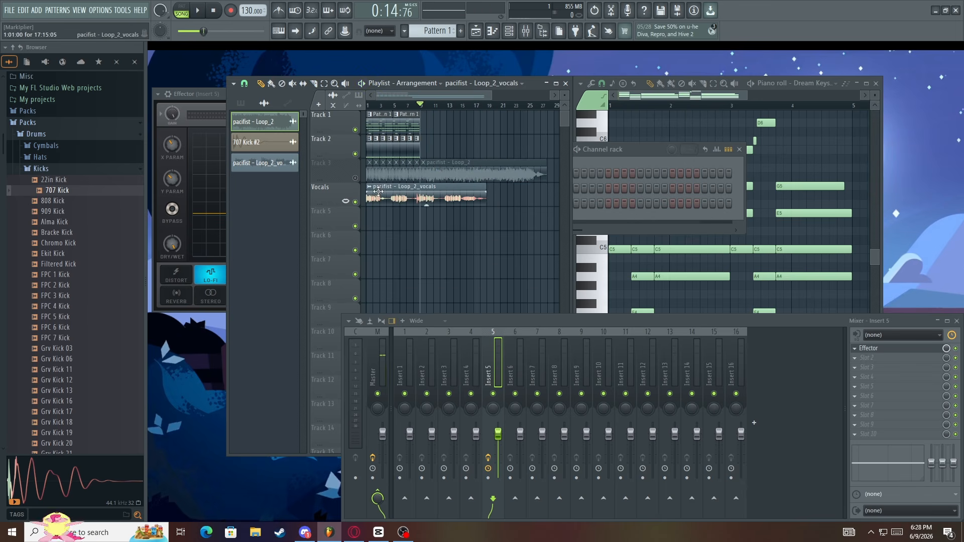
# Shorten the vocals clip to end at bar 9 and delete the leftover pacifist - Loop_2 clip beyond that bar on Track 3
pyautogui.moveTo(486, 189); pyautogui.dragTo(420, 190)
pyautogui.rightClick(426, 175)
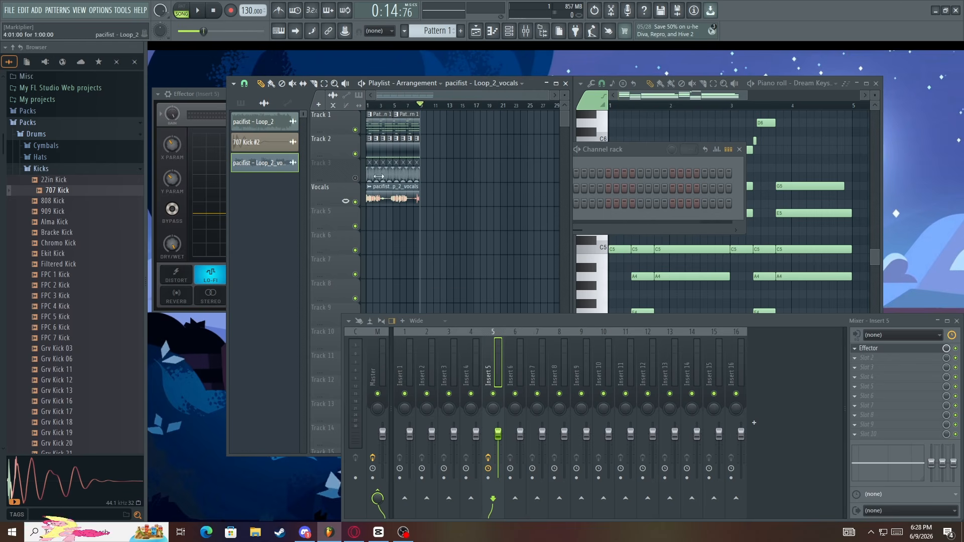
# Unmute Track 3 and play the arrangement from the start together with the vocals
pyautogui.click(355, 179)
pyautogui.press('space')
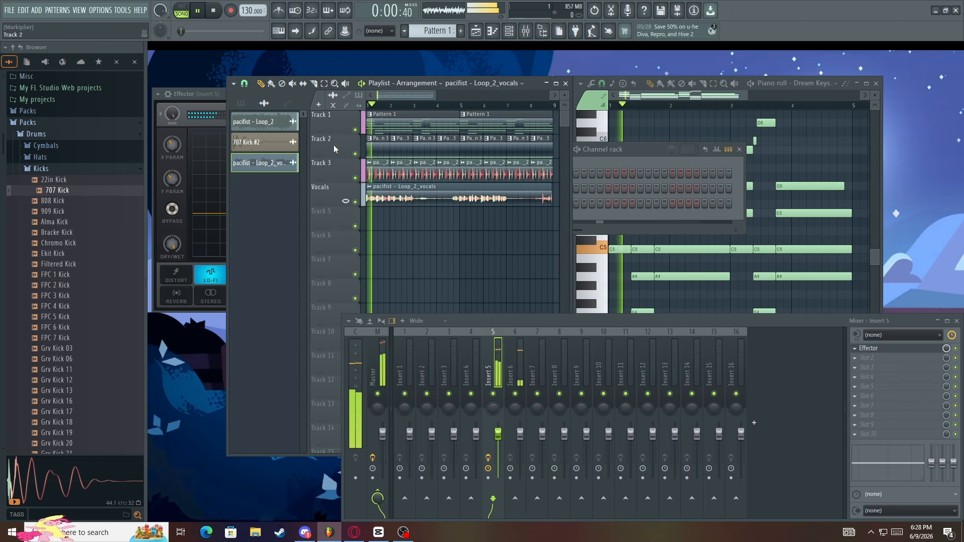
pyautogui.scroll(4, 333, 145)
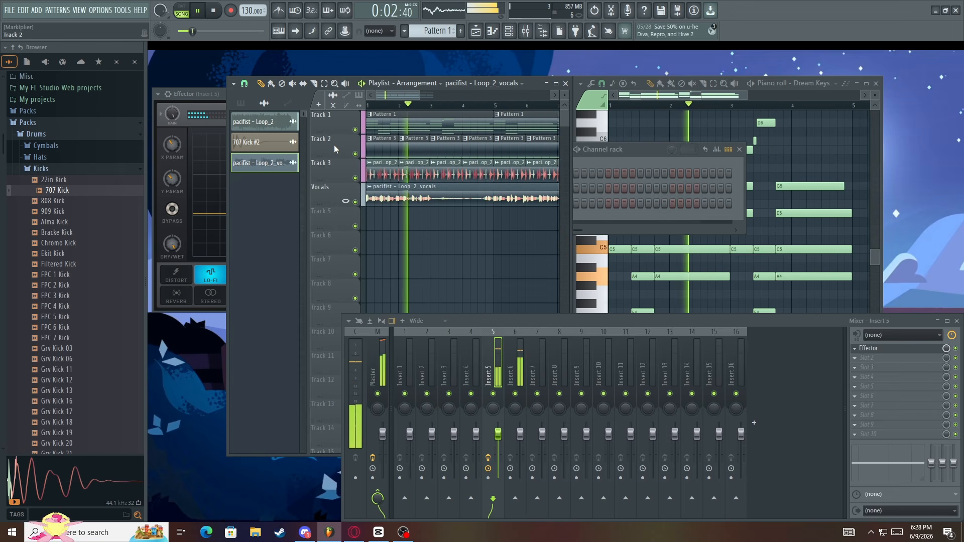
pyautogui.press('space')
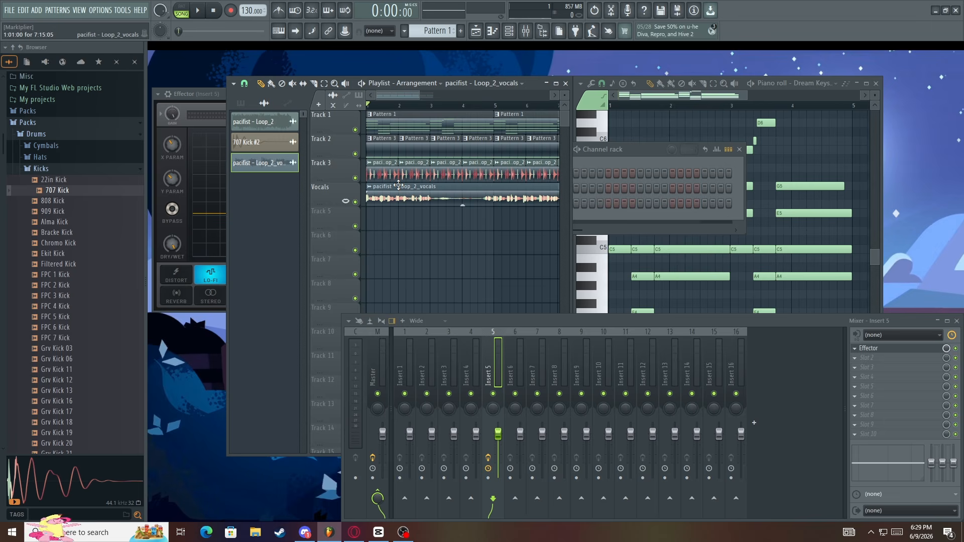
# Set the vocals clip's time stretching mode to Stretch, then hide the Mixer and move the clip settings window over the Piano roll
pyautogui.doubleClick(399, 185)
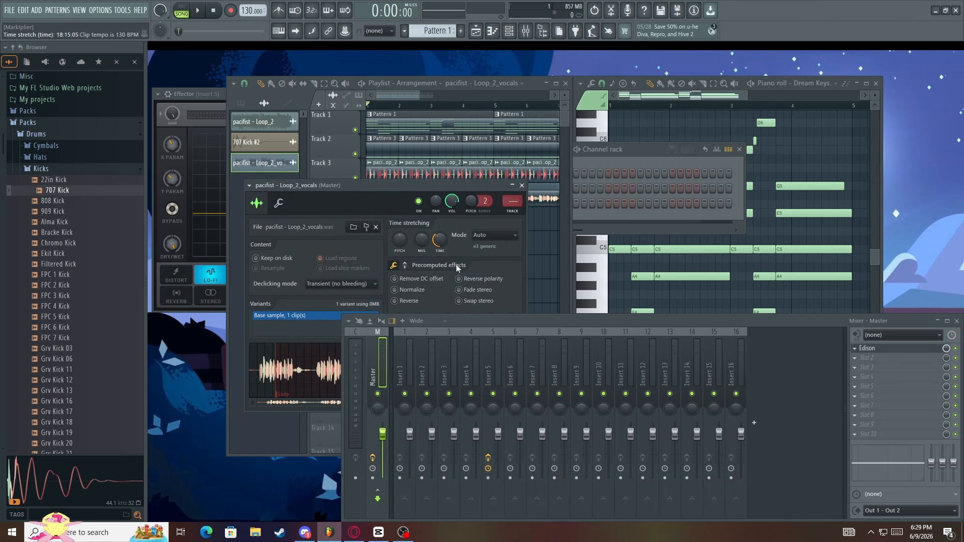
pyautogui.click(489, 234)
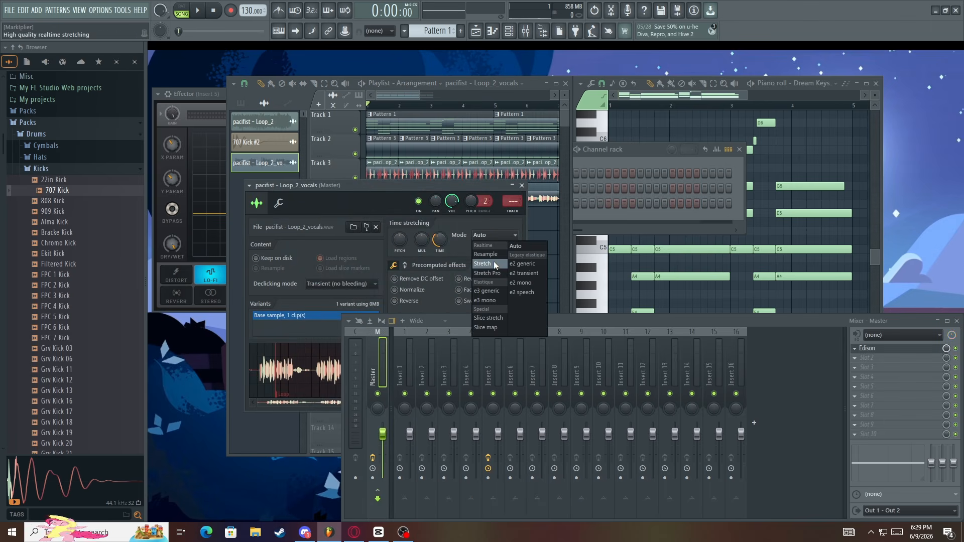
pyautogui.click(493, 262)
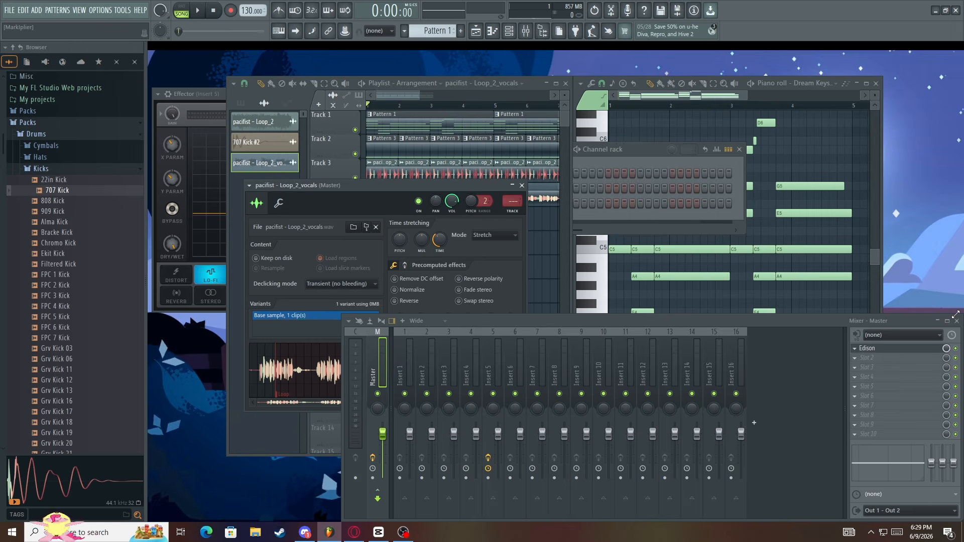
pyautogui.press('F9')
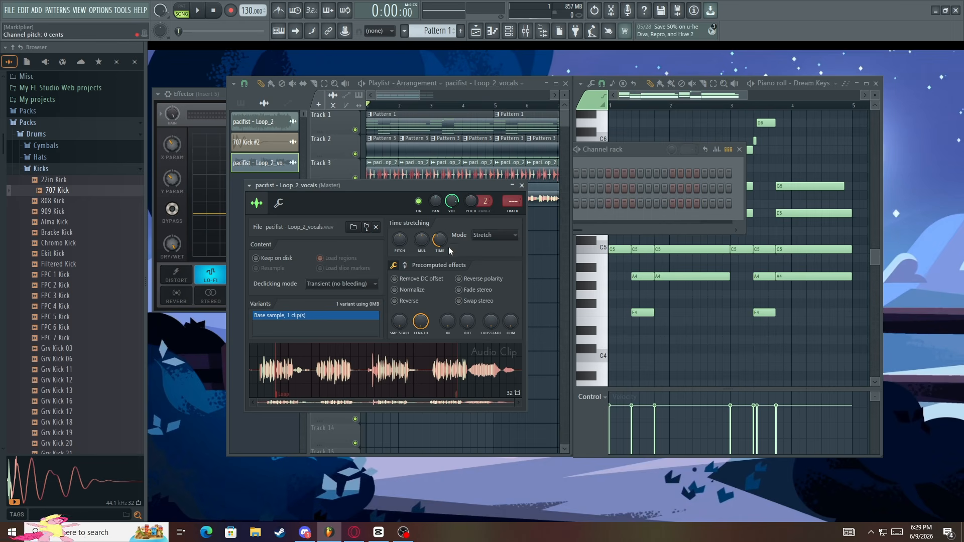
pyautogui.moveTo(415, 189); pyautogui.dragTo(755, 155)
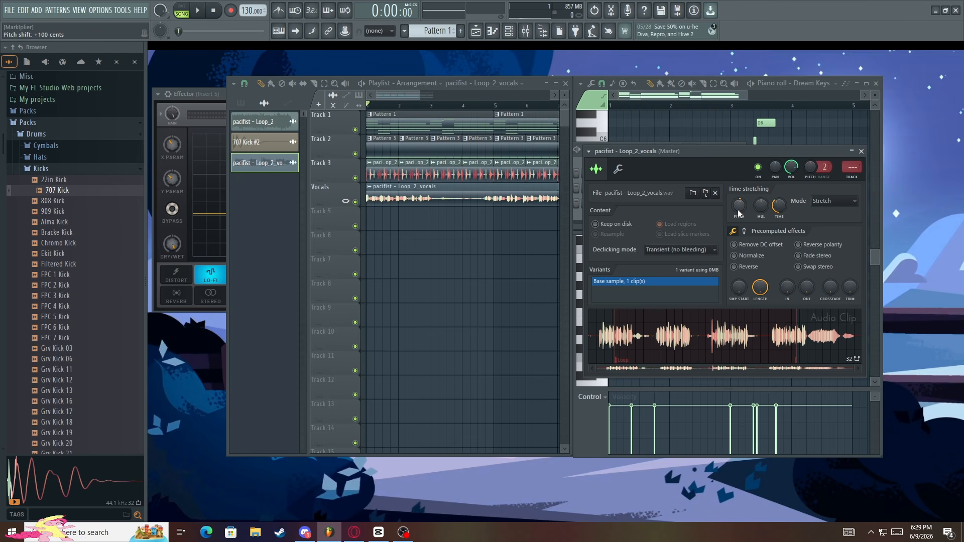
# Raise the vocals clip's time stretching pitch to +300 cents and play the arrangement to hear it
pyautogui.moveTo(738, 210); pyautogui.dragTo(738, 208)
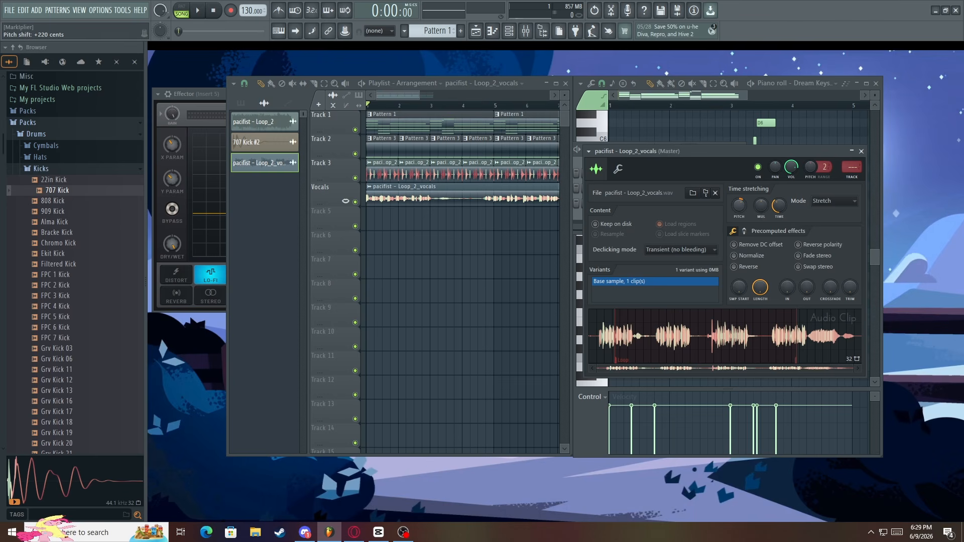
pyautogui.press('space')
pyautogui.press('space')
pyautogui.scroll(1, 740, 206)
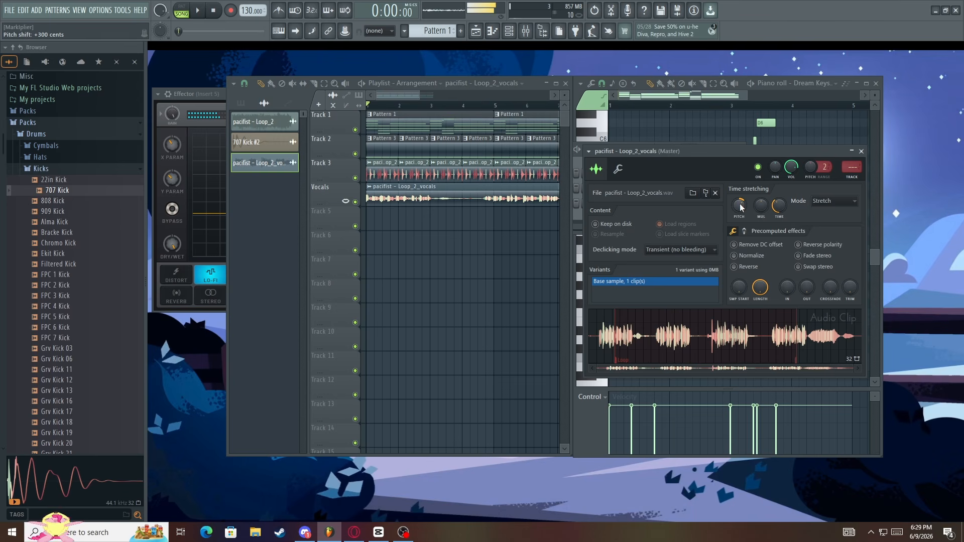
pyautogui.press('space')
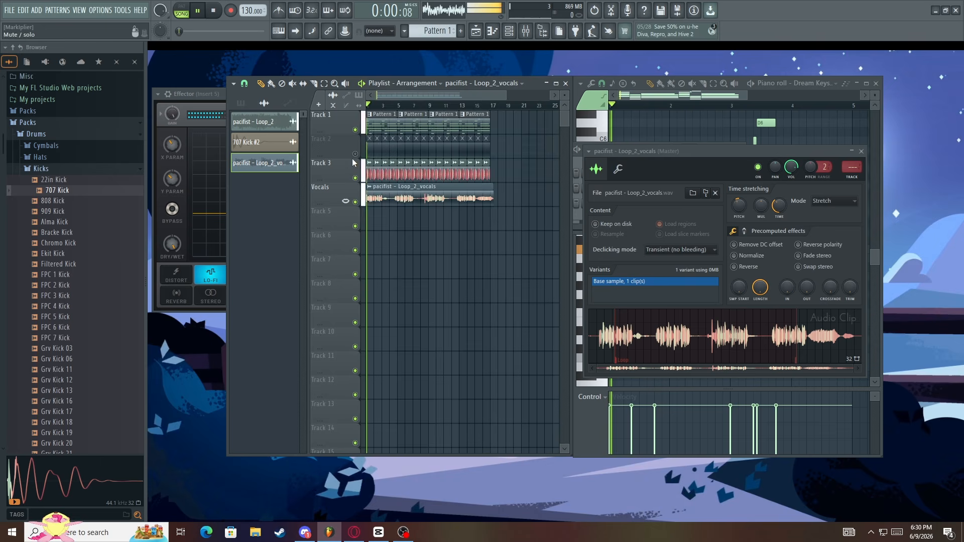
pyautogui.press('space')
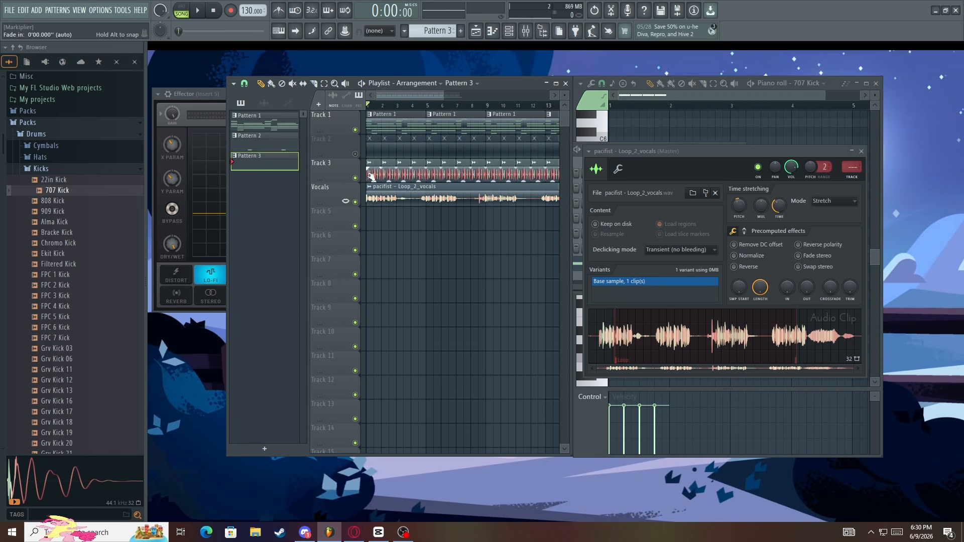
# Mute Track 3, unmute Track 2, and play the arrangement to hear the pitch-shifted vocals with both patterns
pyautogui.click(356, 178)
pyautogui.click(355, 154)
pyautogui.press('space')
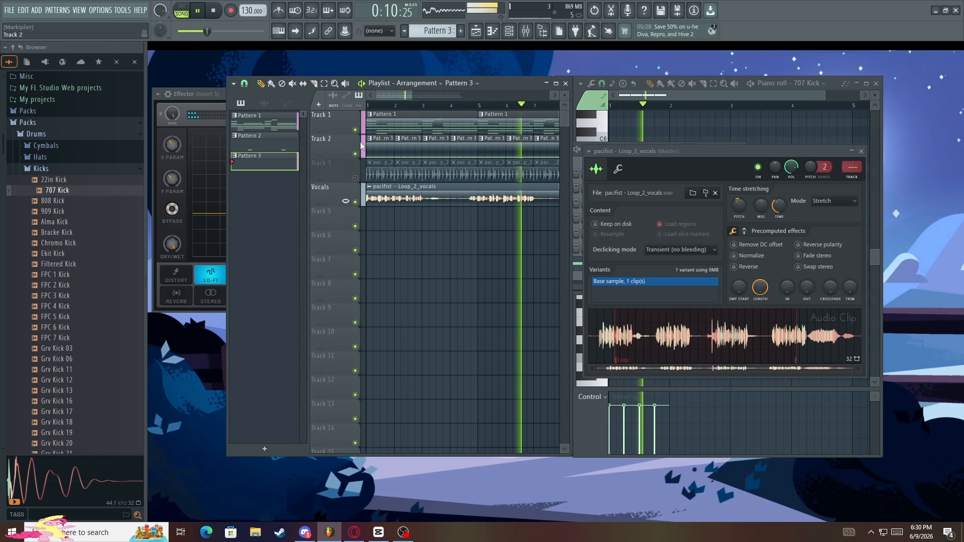
pyautogui.click(389, 124)
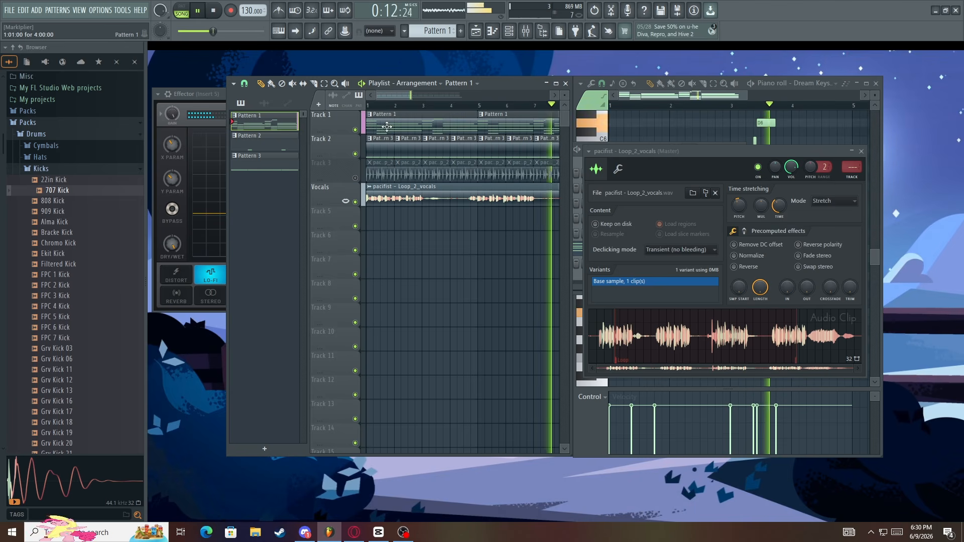
pyautogui.press('space')
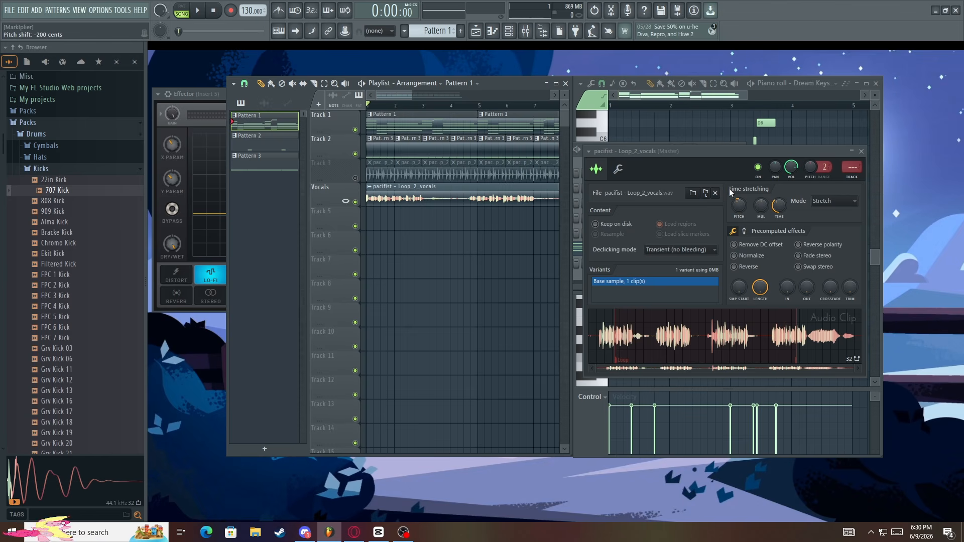
# Bring the Piano roll in front of the vocals clip settings and return to the opening bars in the Playlist
pyautogui.click(664, 94)
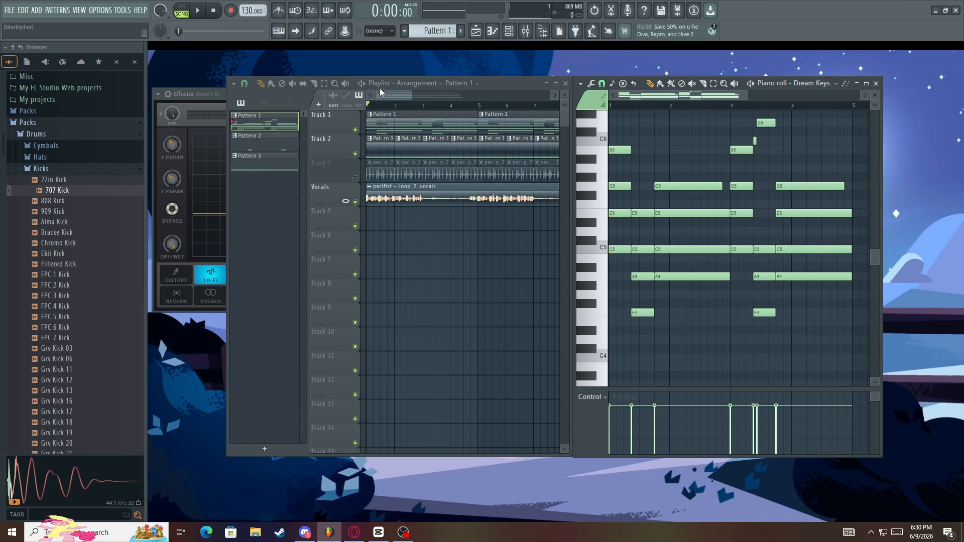
pyautogui.moveTo(380, 92); pyautogui.dragTo(381, 93)
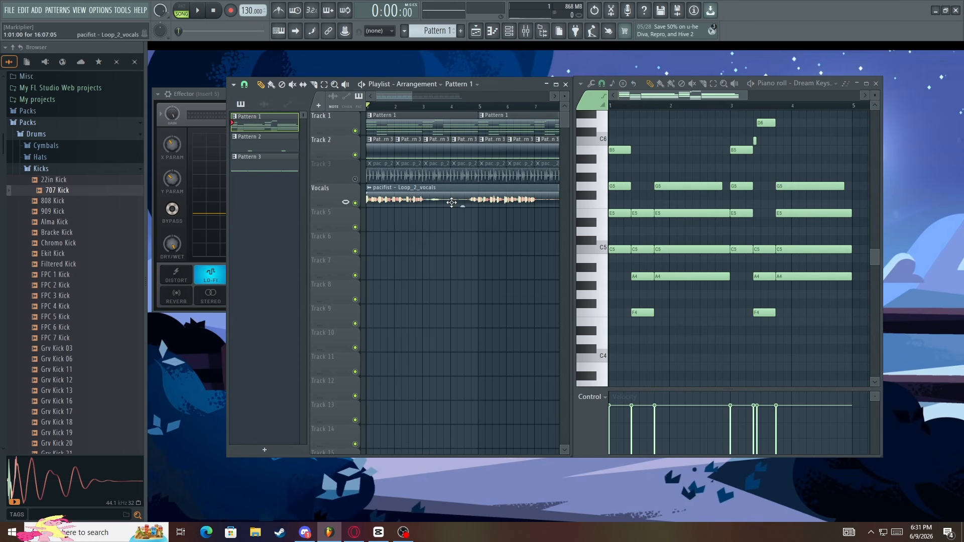
pyautogui.scroll(5, 394, 365)
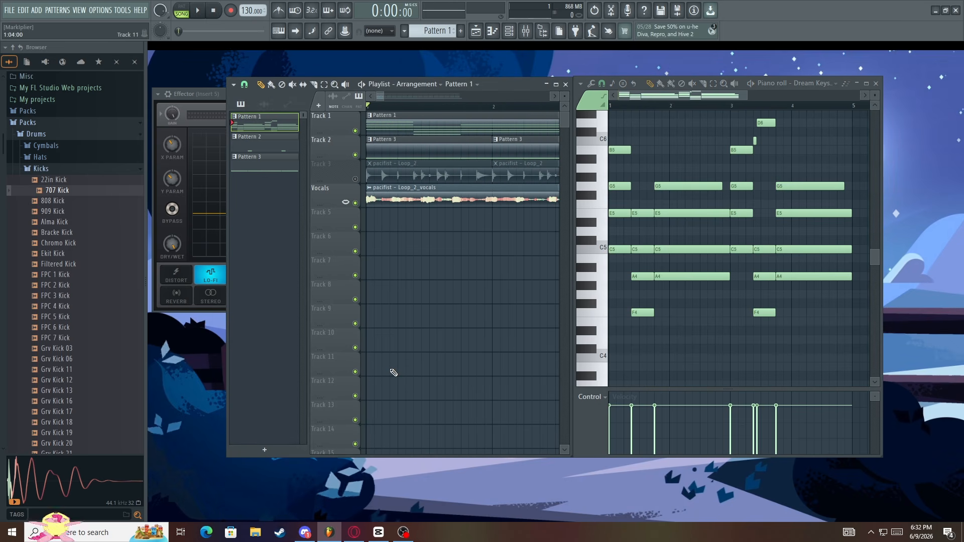